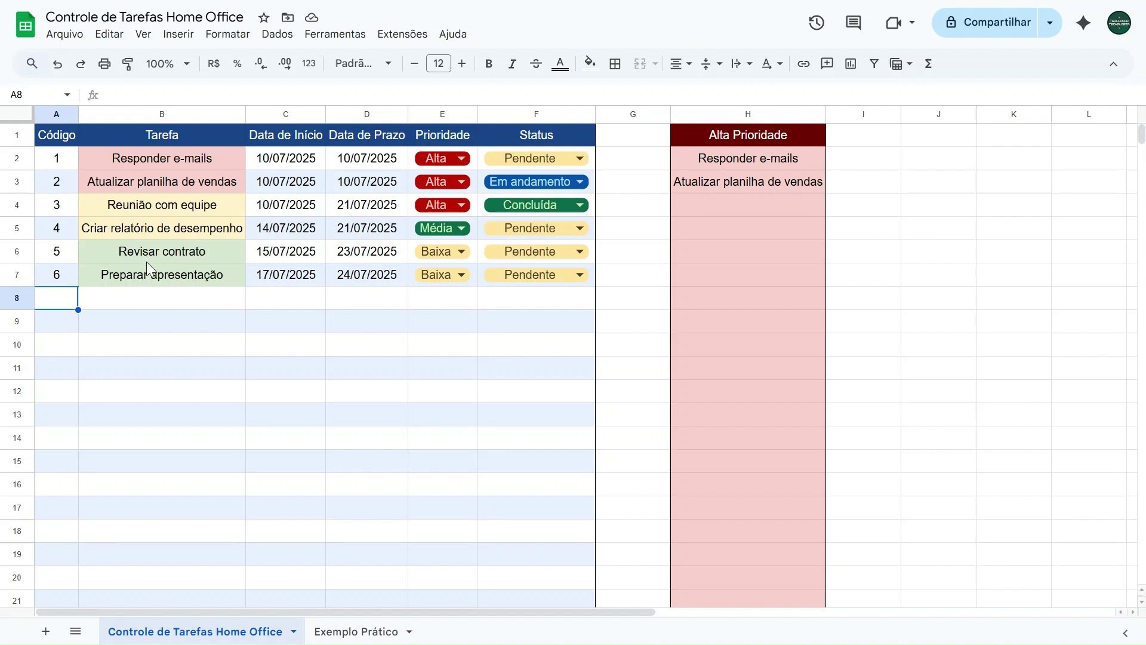
Examine the calendar pickers of the Data de Prazo cells D2 and D3, browsing other months and keeping the existing dates.
double_click(355, 157)
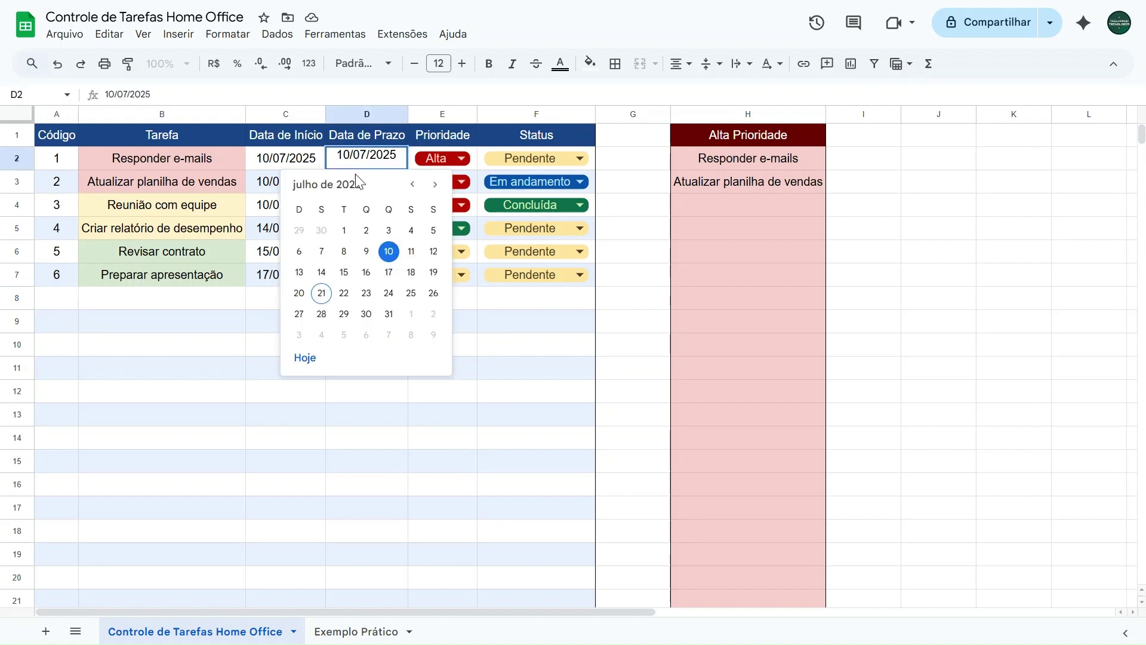
key("Escape")
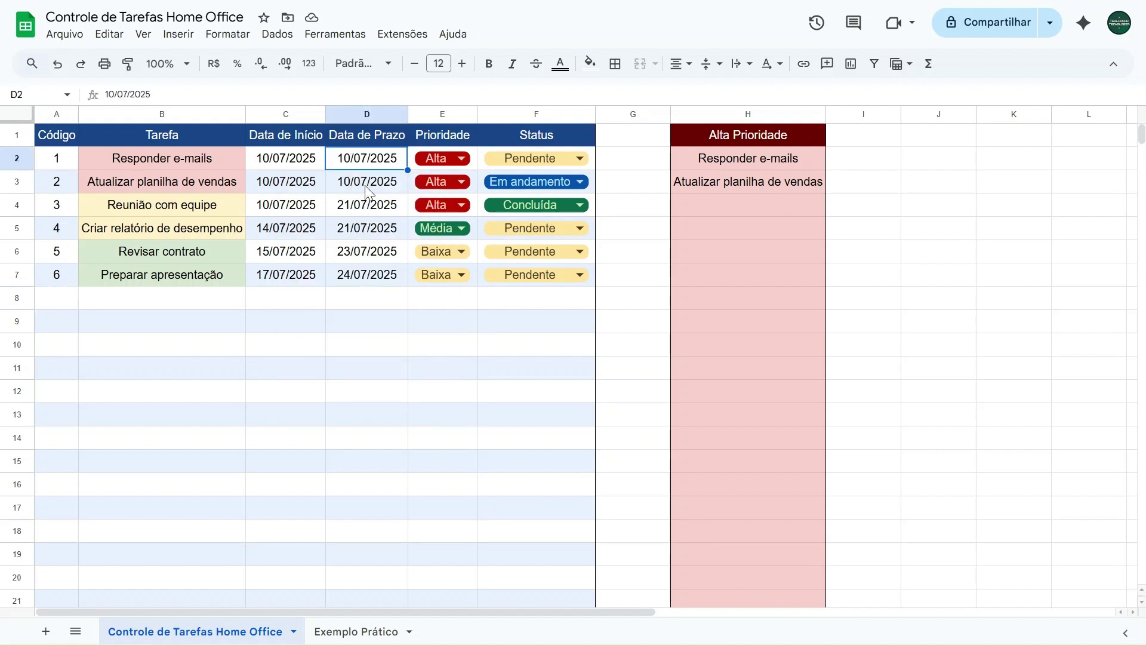
double_click(369, 190)
left_click(435, 207)
left_click(436, 207)
left_click(412, 207)
left_click(413, 208)
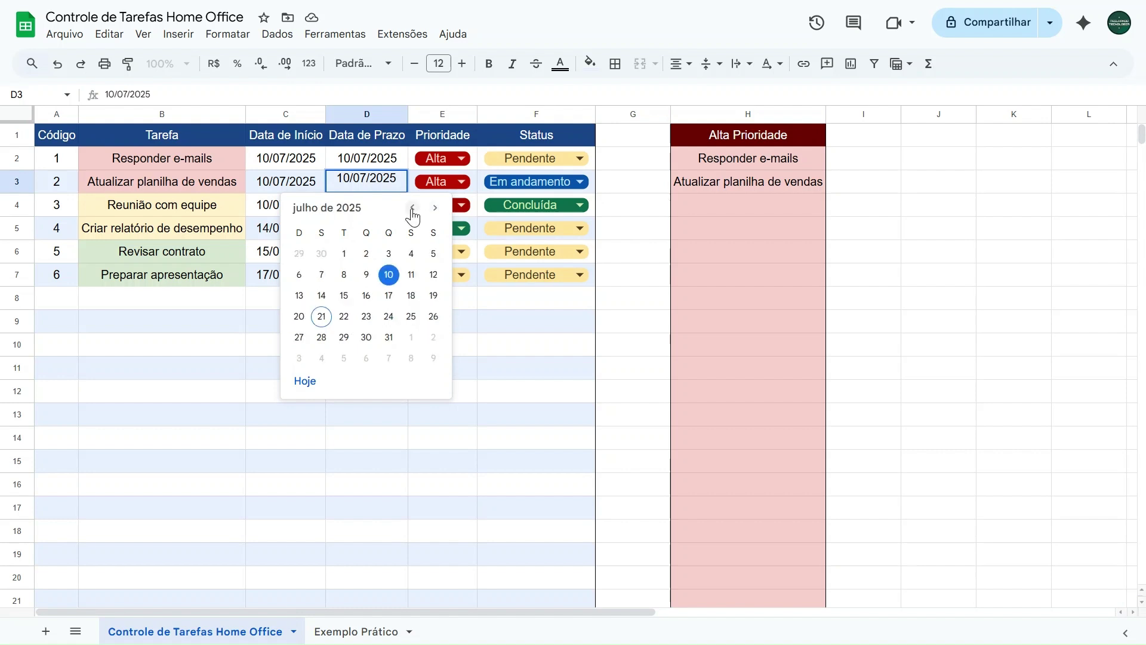
left_click(381, 278)
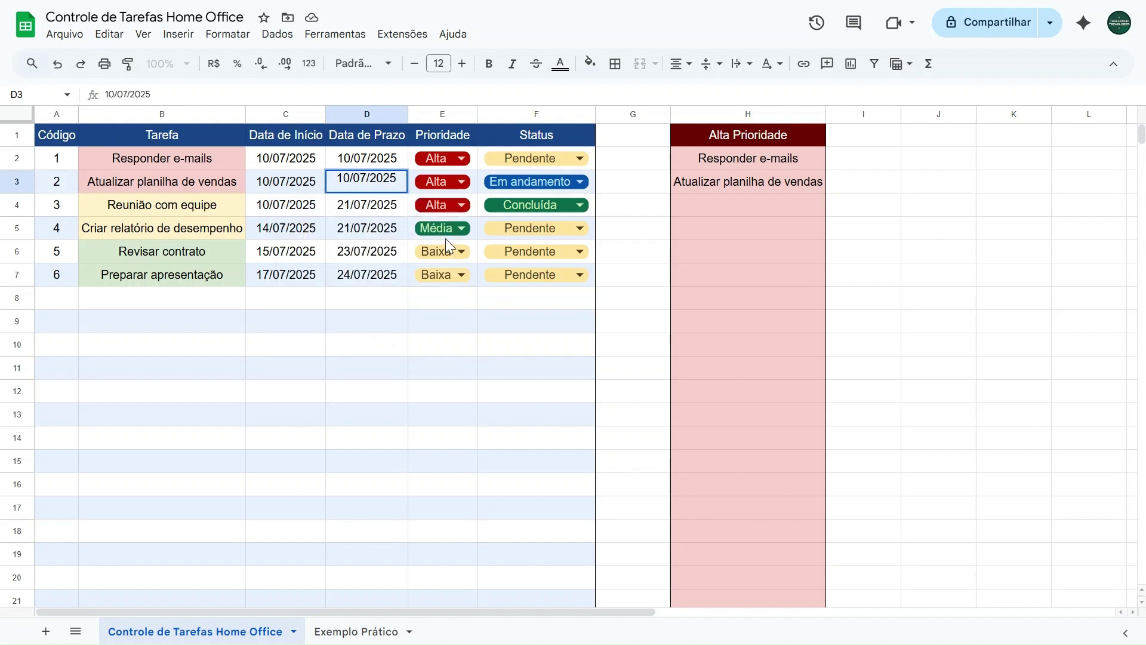
Examine the Prioridade and Status options offered for the task Atualizar planilha de vendas.
key("Tab")
key("Return")
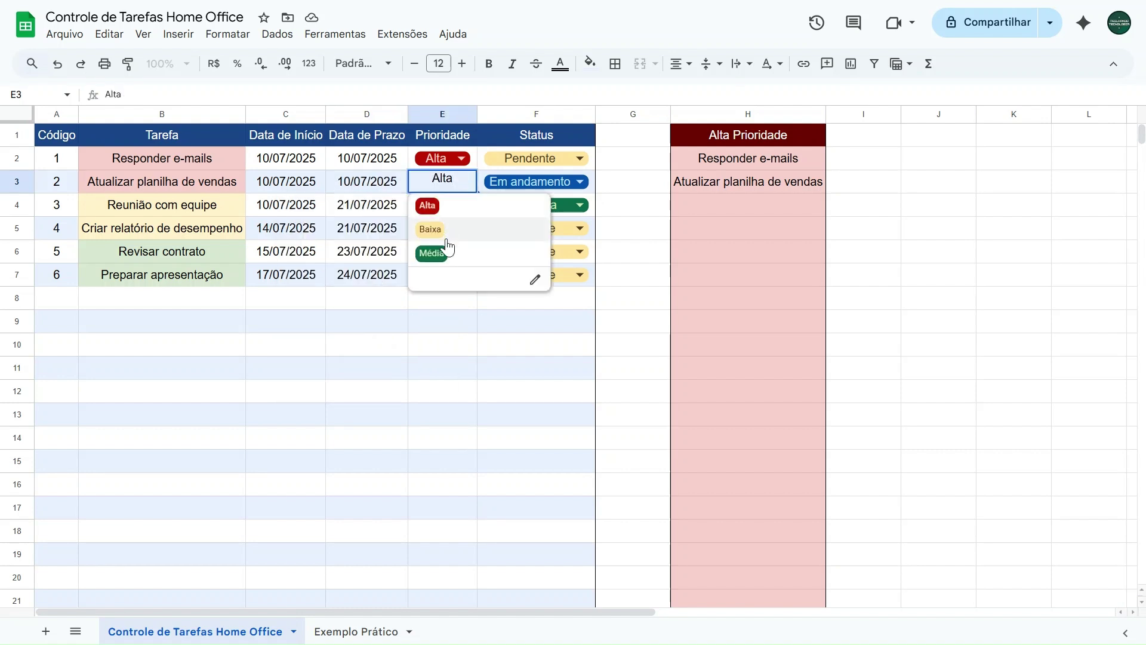
left_click(471, 218)
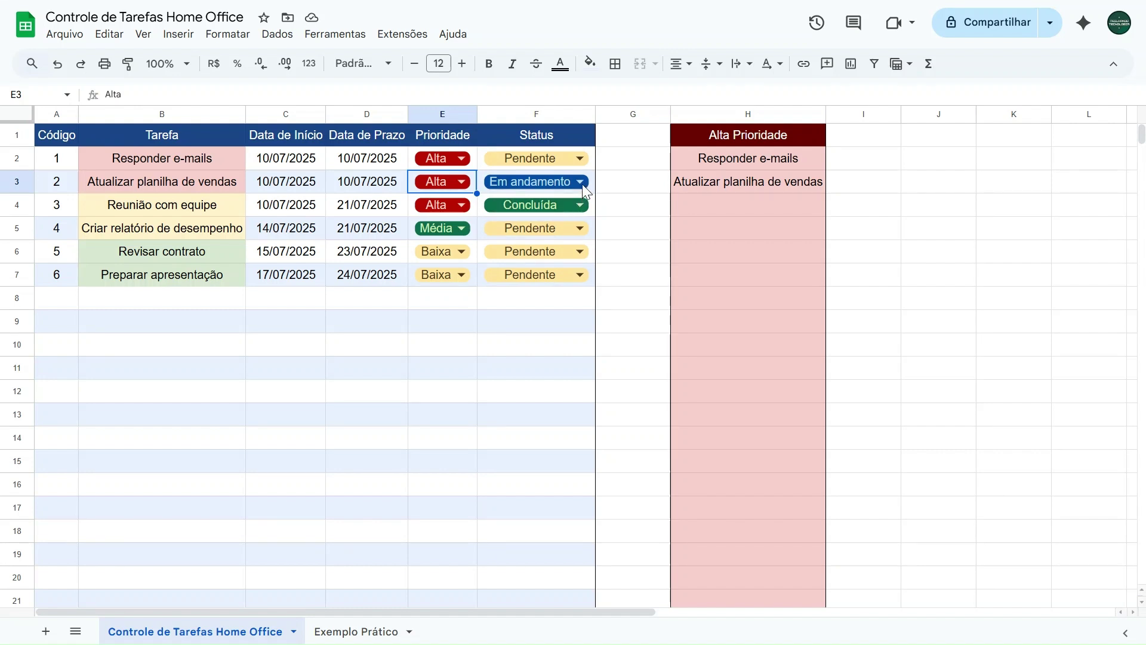
left_click(581, 182)
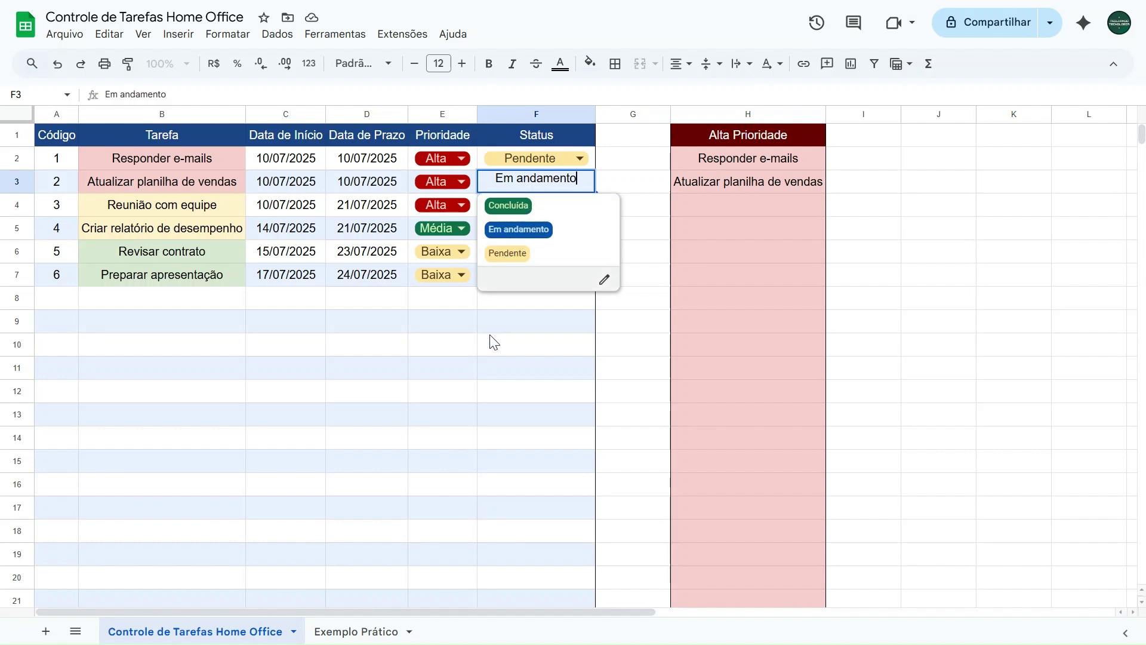
key("Escape")
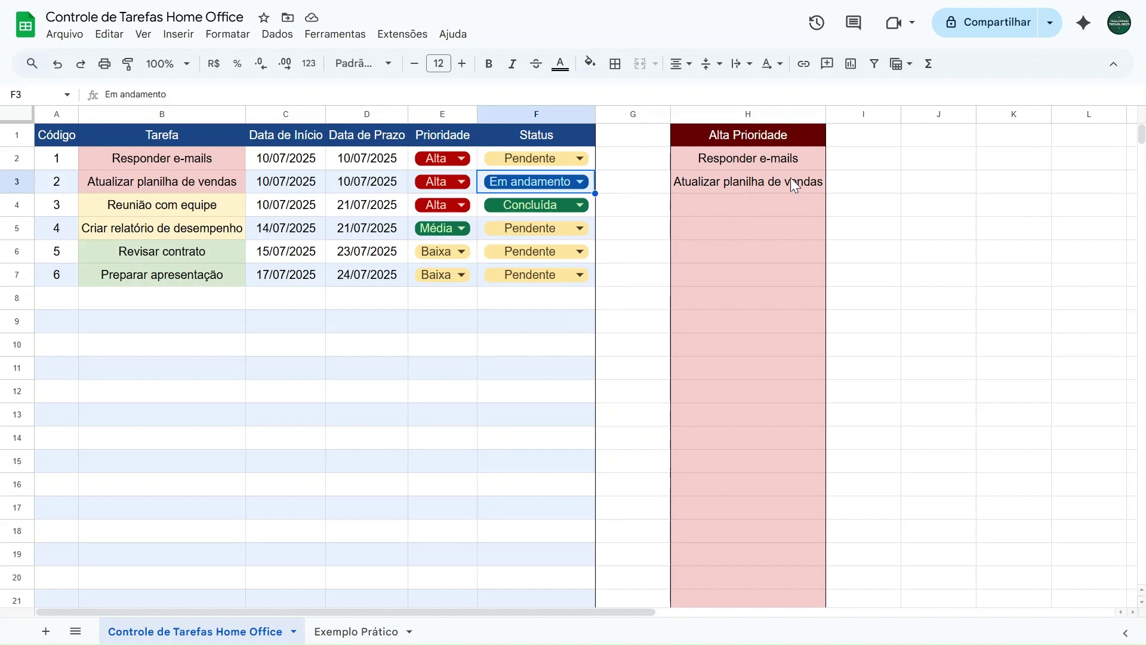
left_click(847, 145)
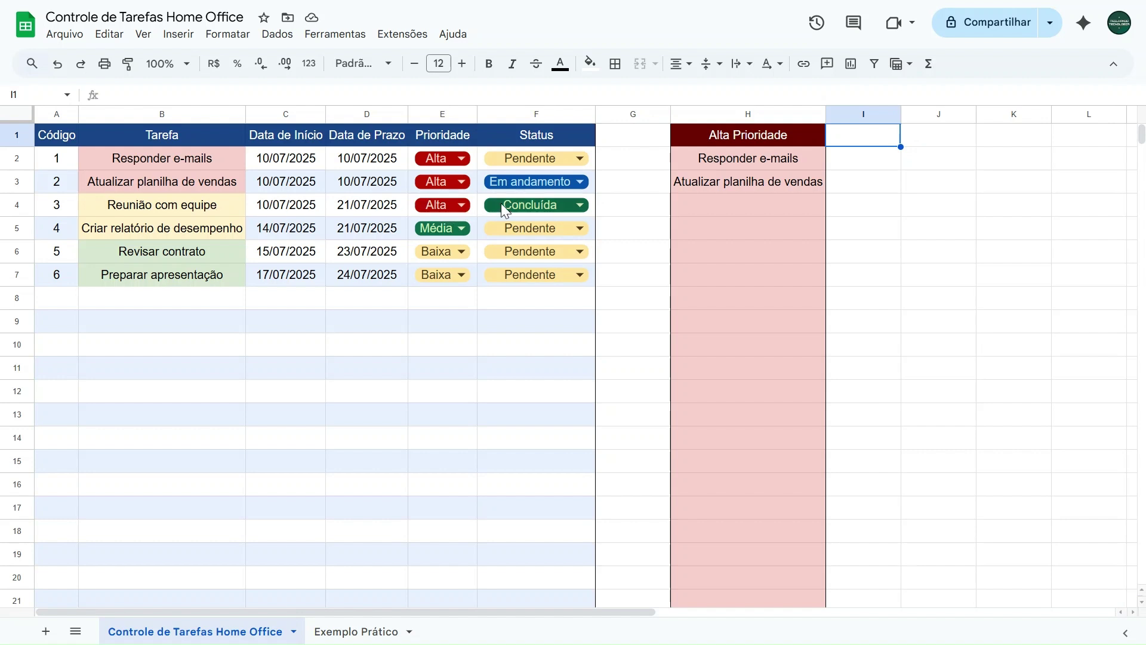
Switch the status of Reunião com equipe to Pendente and back to Concluída to test the Alta Prioridade list.
left_click(549, 206)
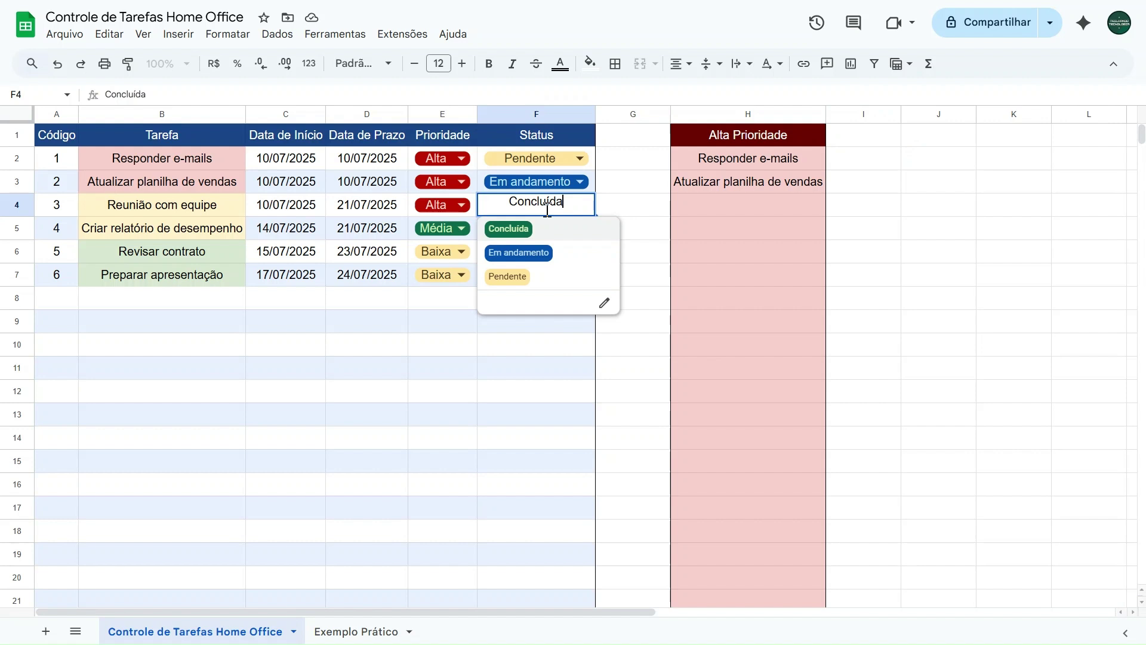
left_click(517, 282)
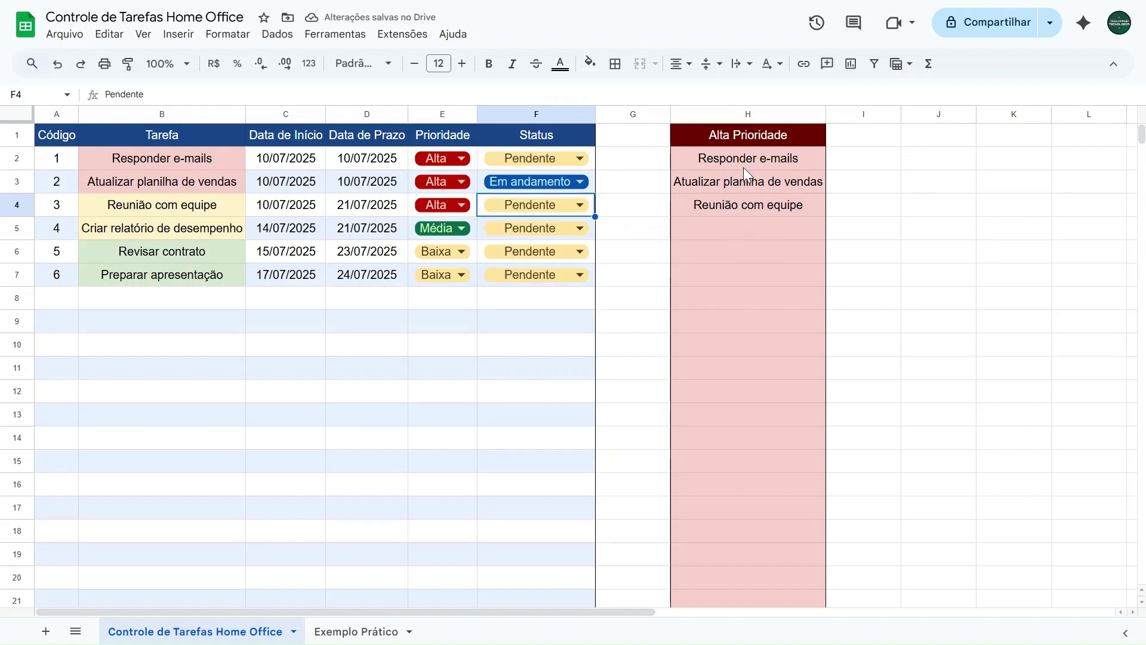
left_click(530, 206)
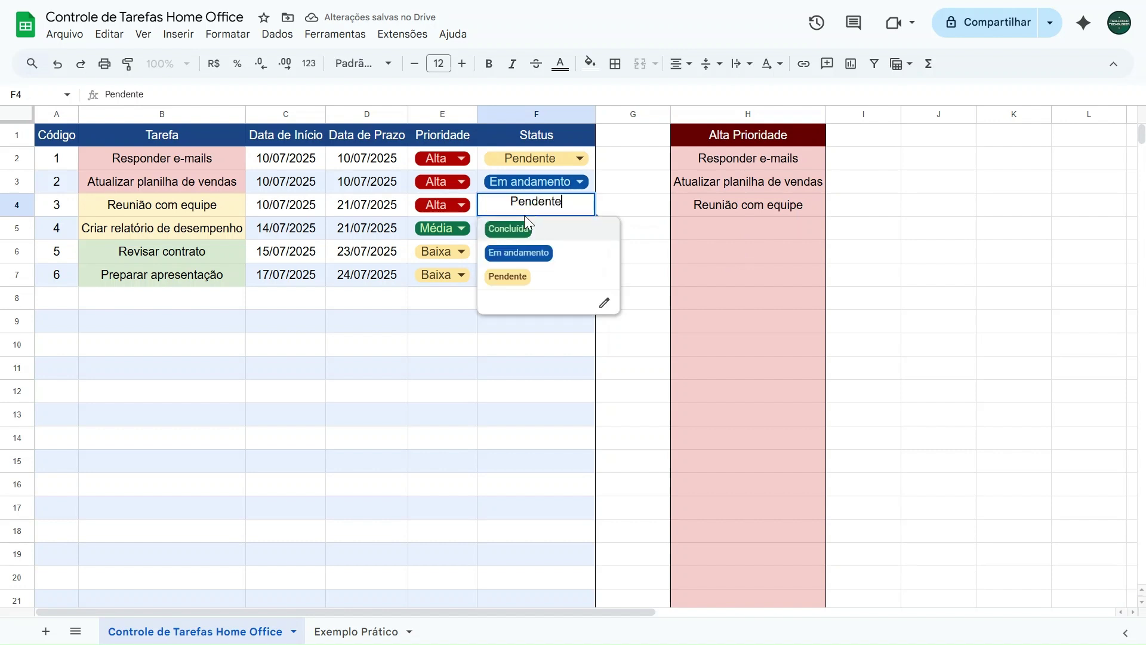
left_click(512, 228)
left_click(347, 318)
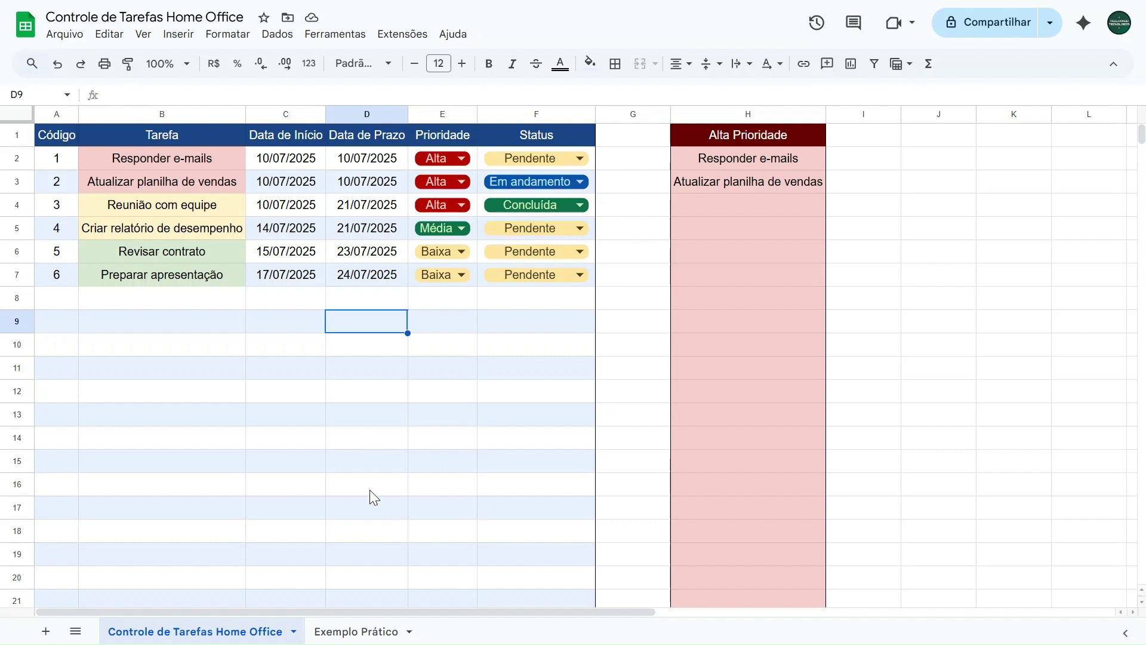
Open the Exemplo Prático sheet.
left_click(339, 628)
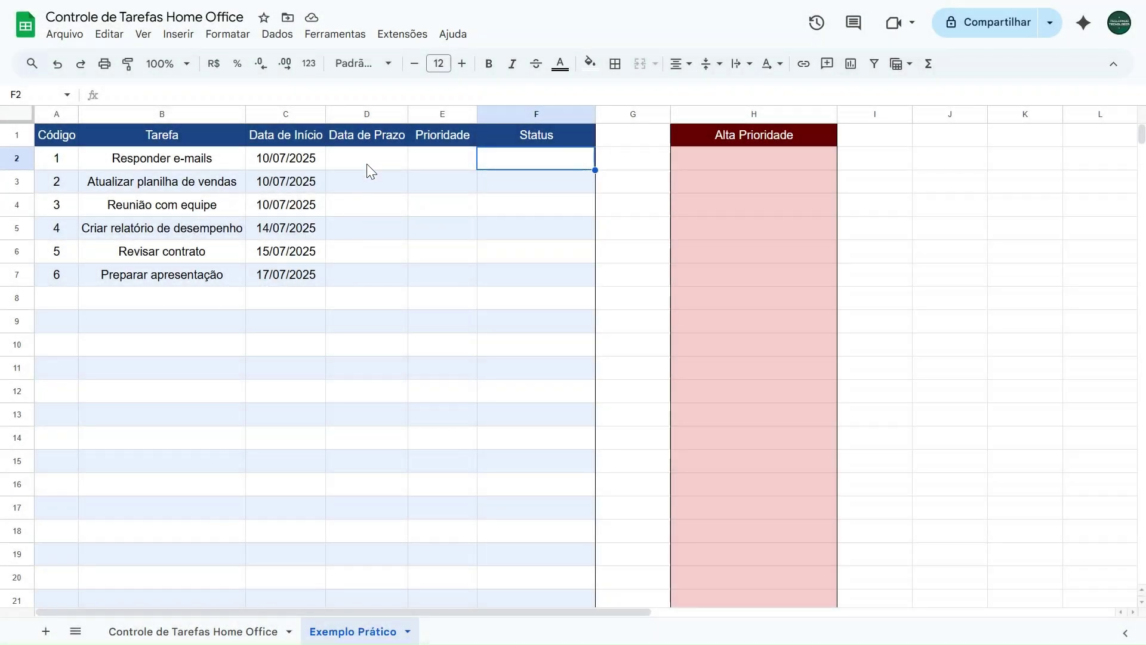
left_click_drag(366, 162, 368, 270)
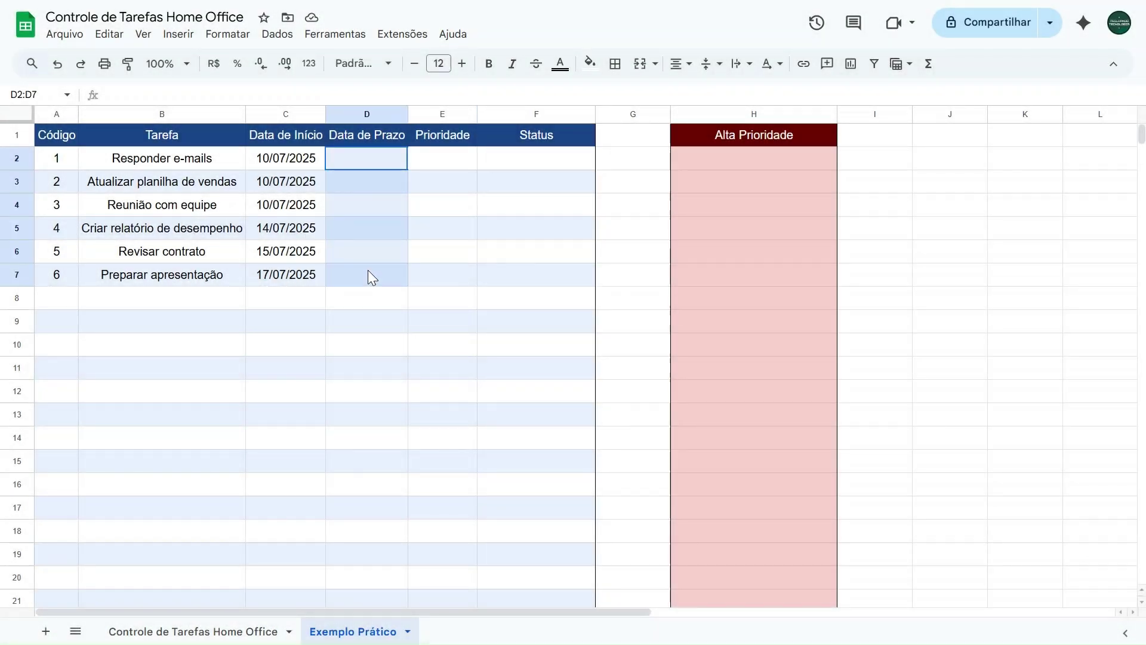
left_click(353, 165)
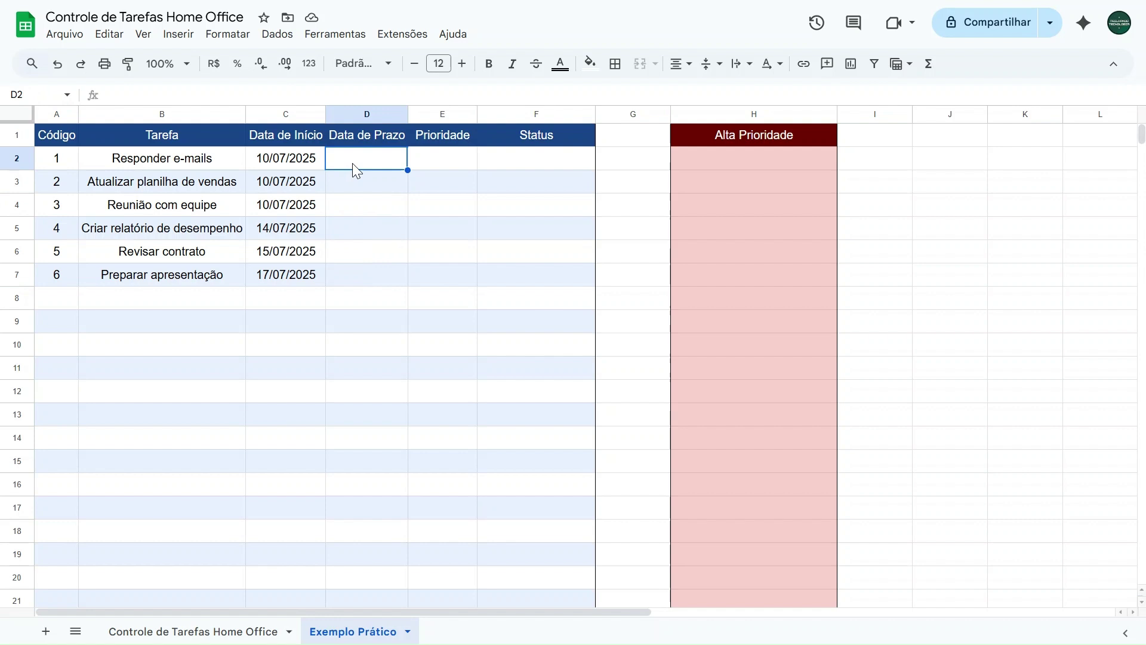
left_click(352, 187)
left_click(355, 214)
left_click(355, 234)
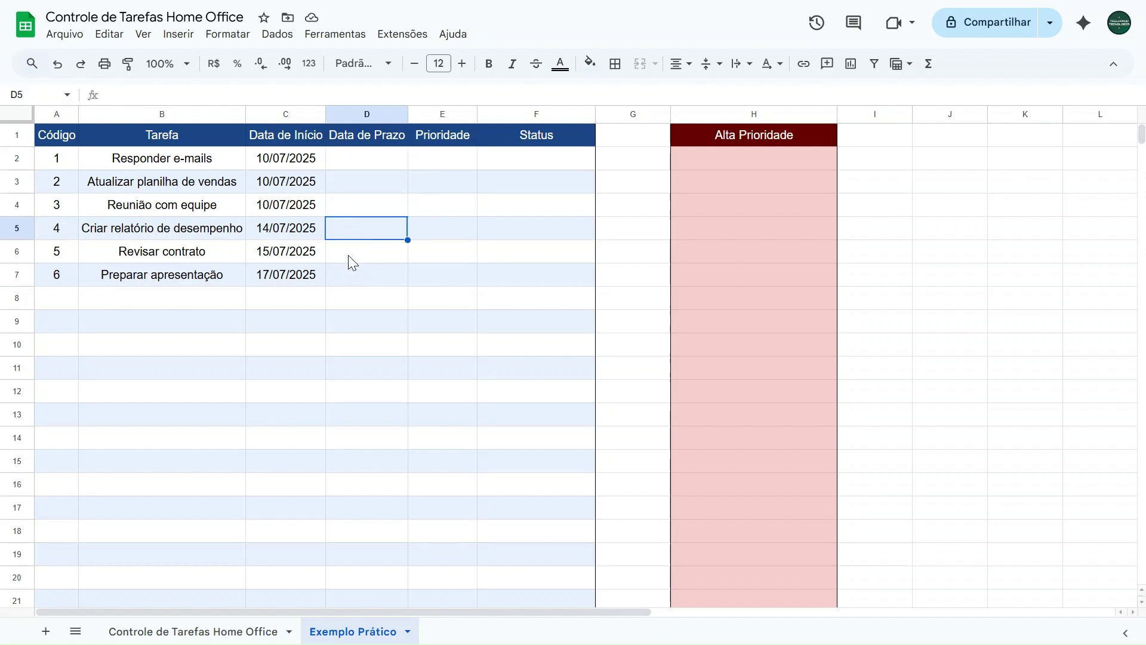
left_click(349, 254)
left_click(350, 272)
left_click(360, 167)
left_click(357, 187)
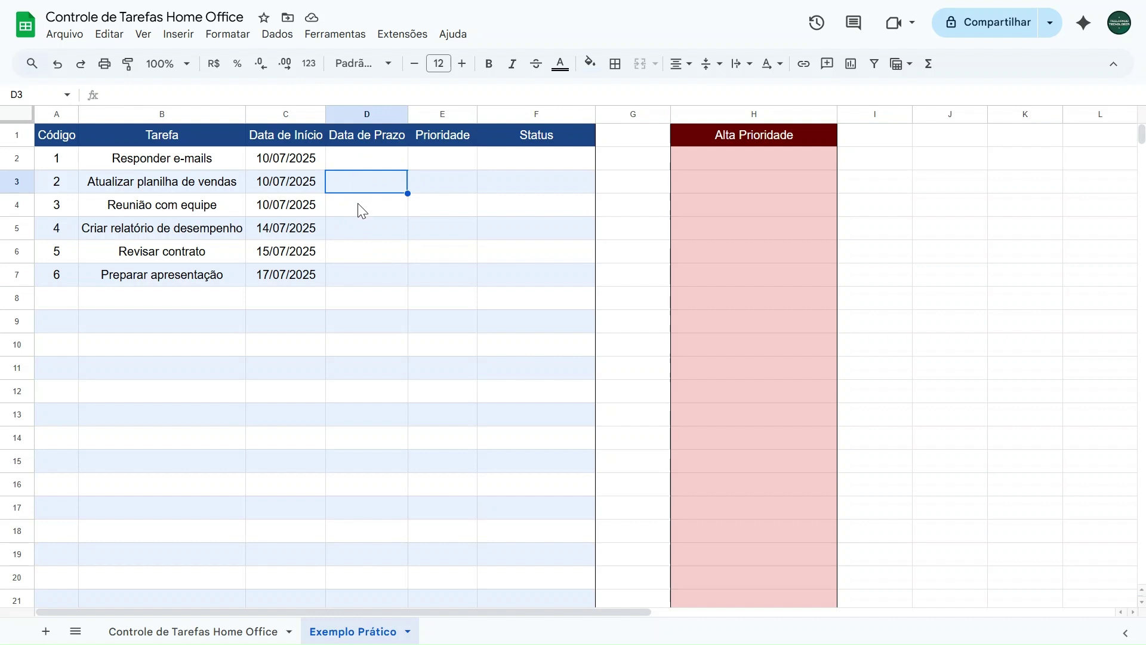
left_click(358, 209)
left_click(363, 233)
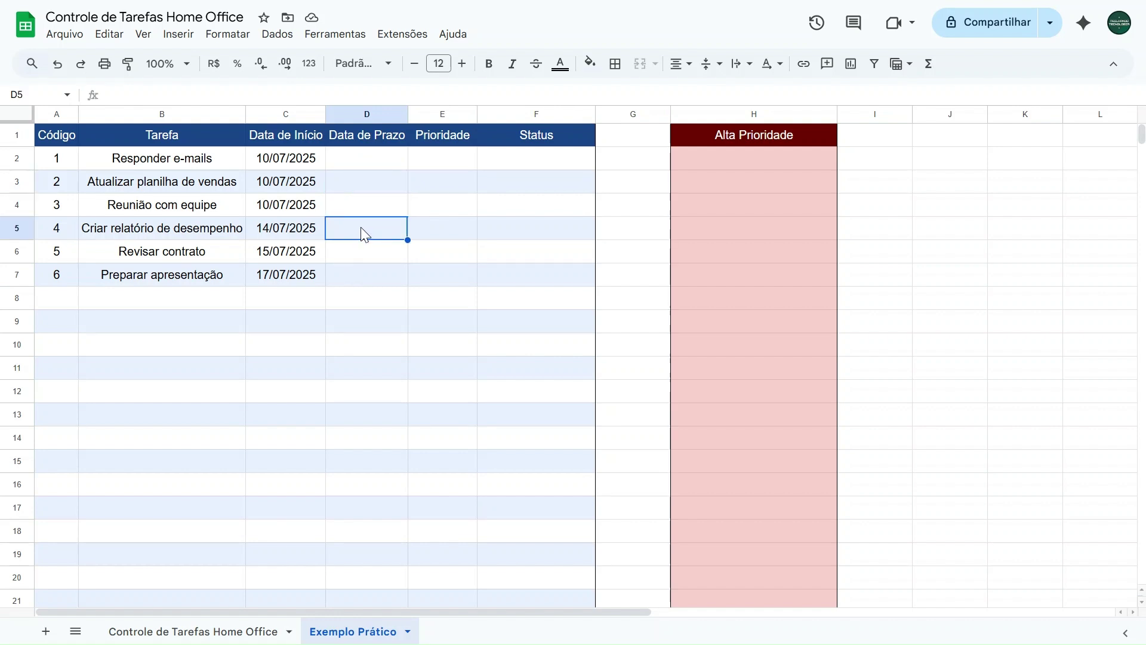
left_click(355, 256)
left_click(359, 289)
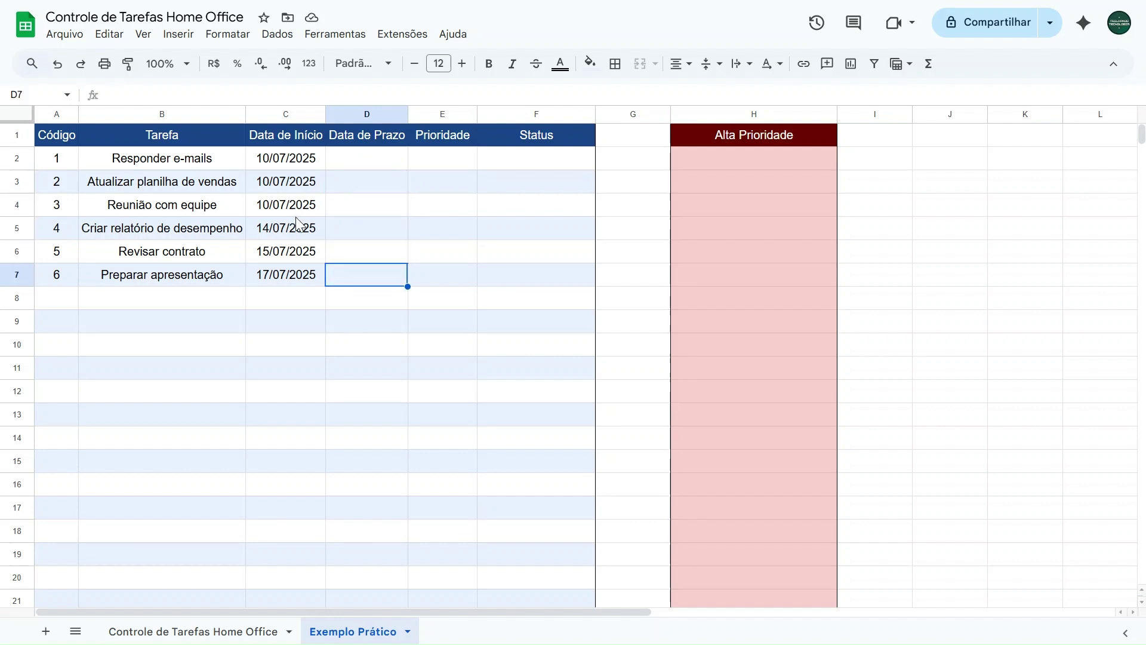
Add a data validation rule to the Data de Prazo cells D2:D7 with the criterion É uma data válida.
left_click(367, 169)
left_click_drag(364, 160, 359, 267)
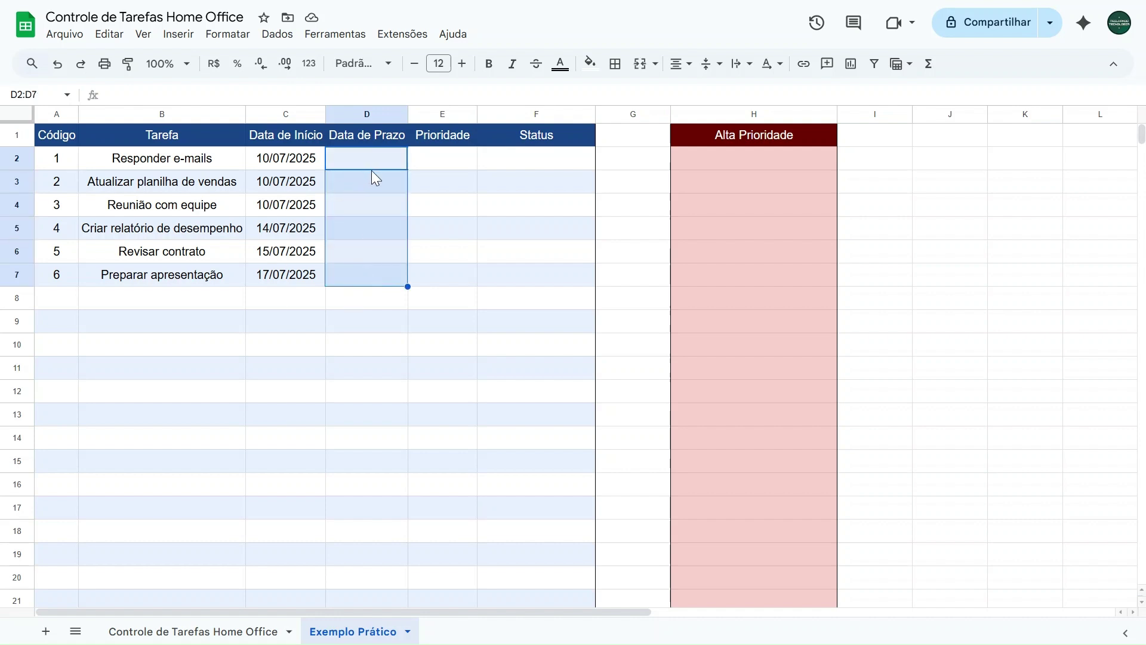
left_click(281, 36)
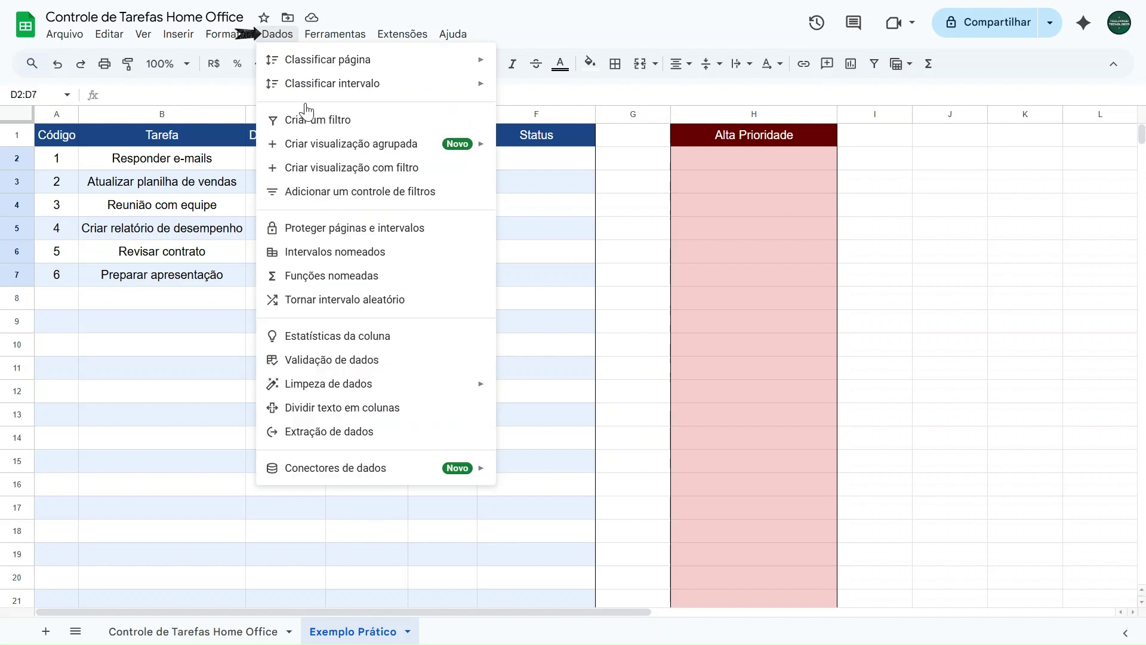
left_click(344, 365)
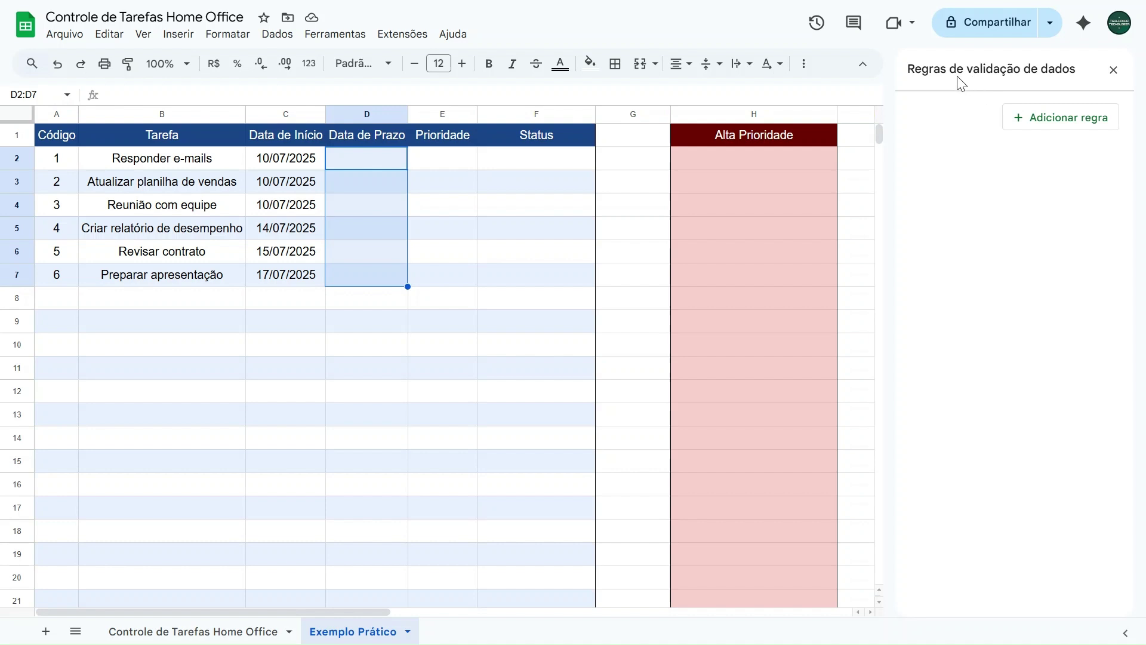
left_click(1064, 120)
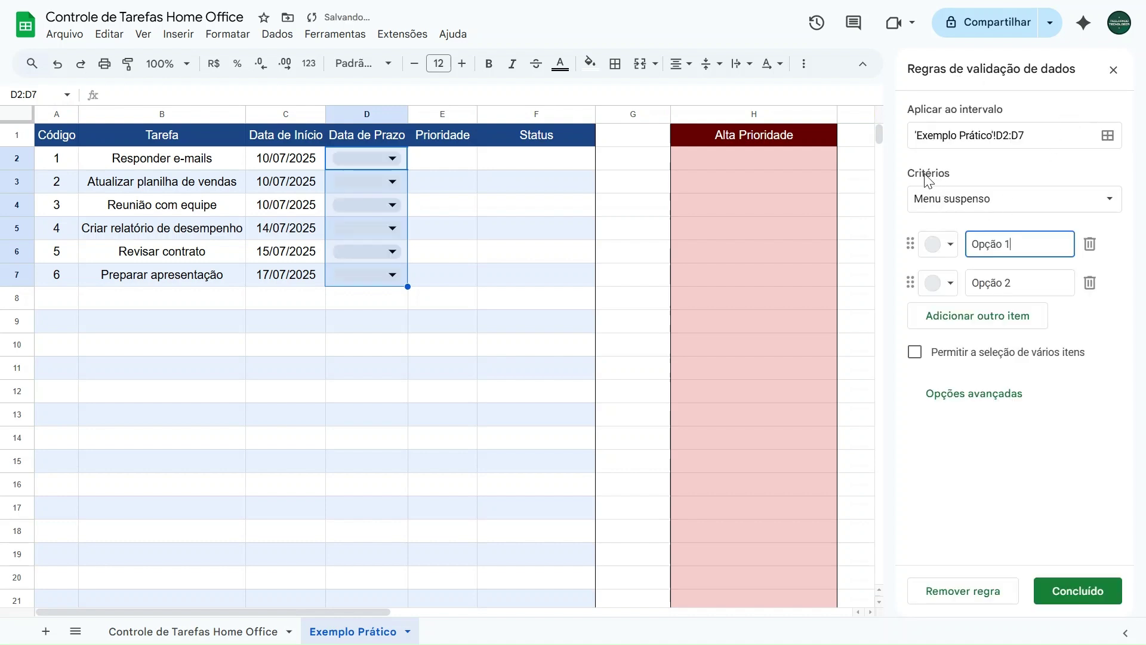
left_click(939, 199)
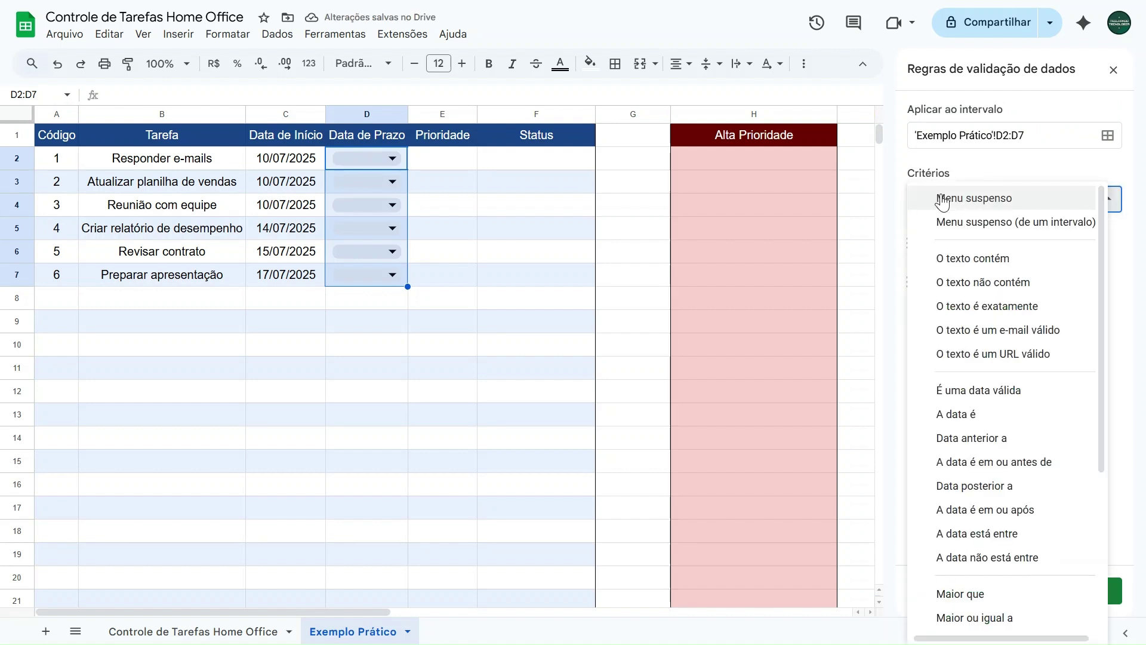
left_click(972, 397)
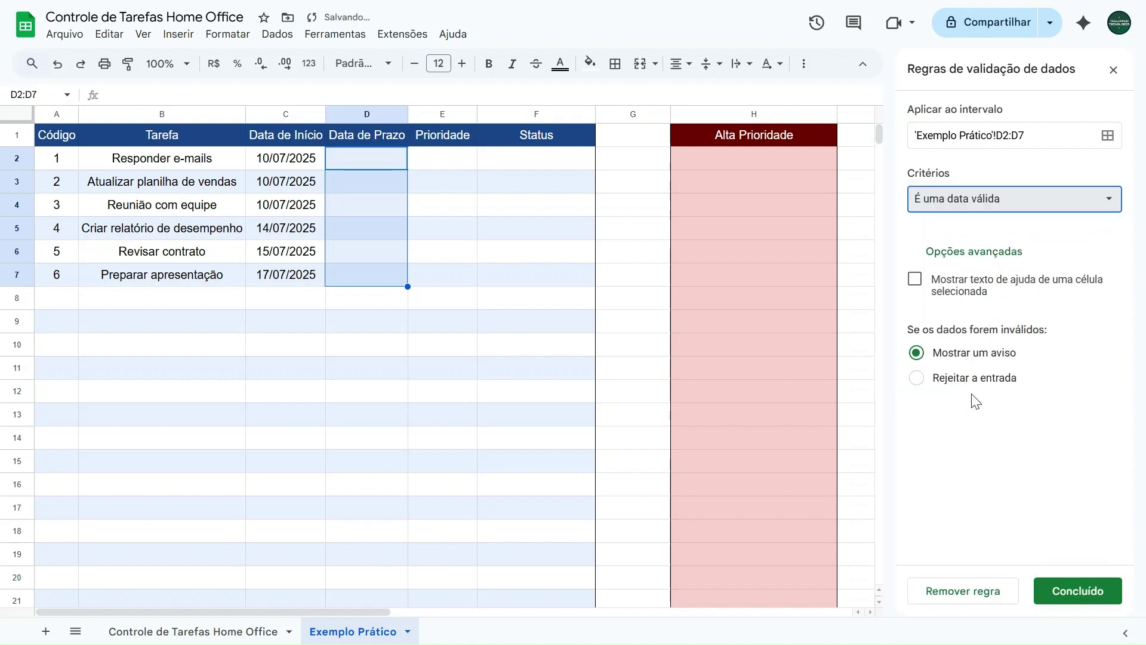
left_click(1073, 590)
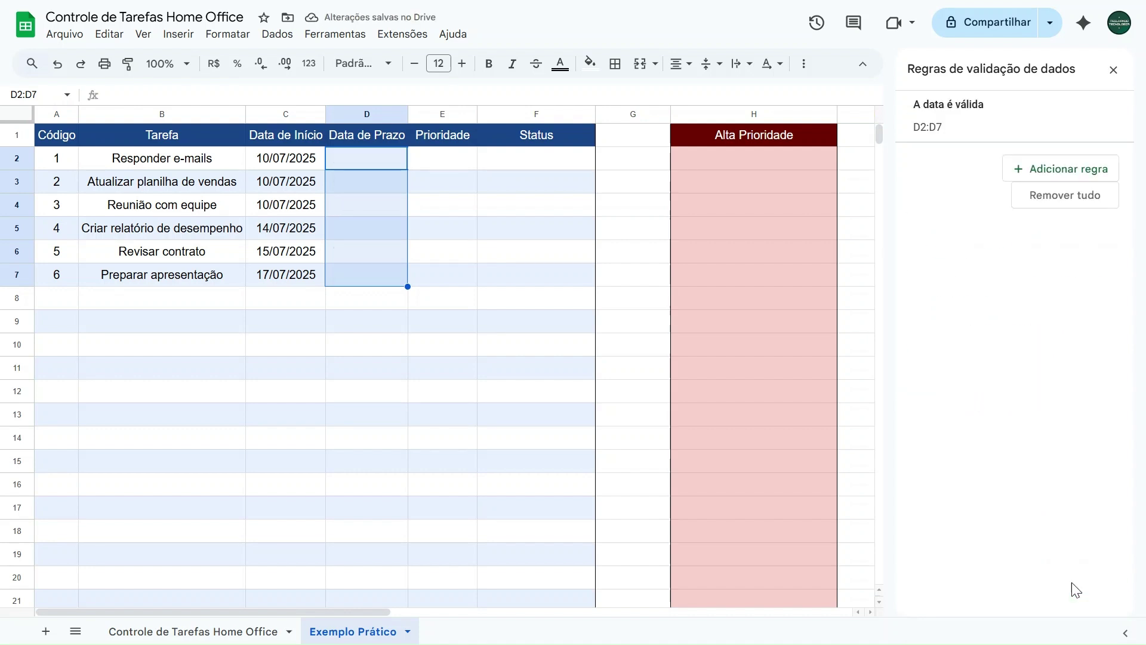
left_click(1114, 70)
Set the Data de Prazo of tasks 1 to 3 to 15/07/2025, 16/07/2025 and 21/07/2025 using the calendar picker.
left_click(381, 157)
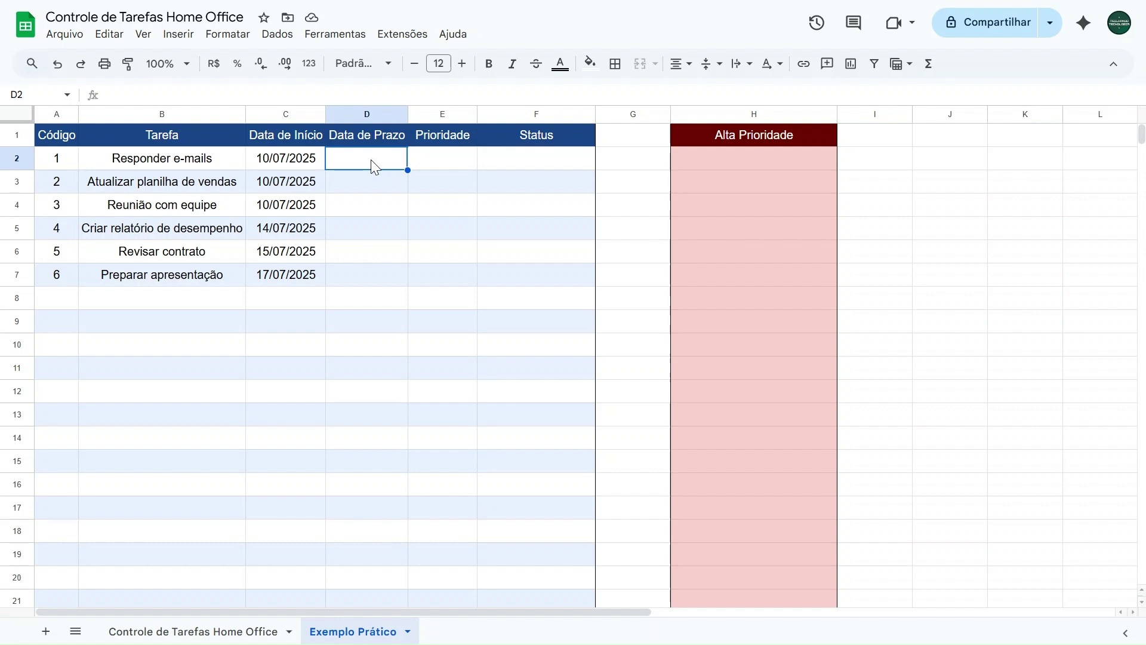
double_click(372, 160)
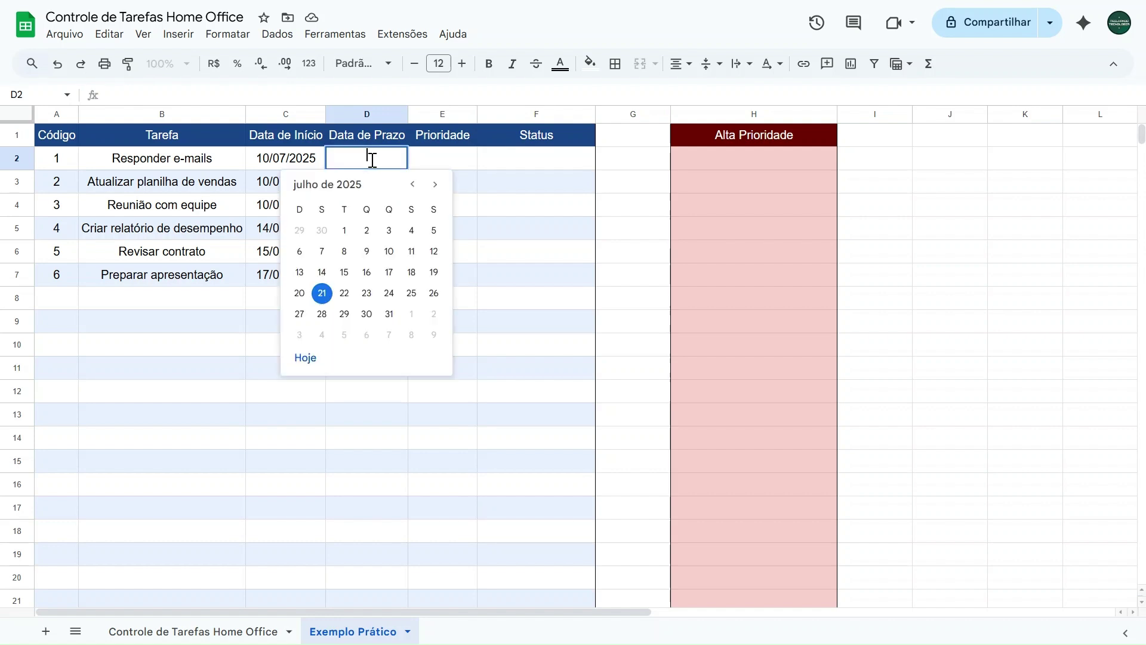
left_click(344, 273)
double_click(366, 182)
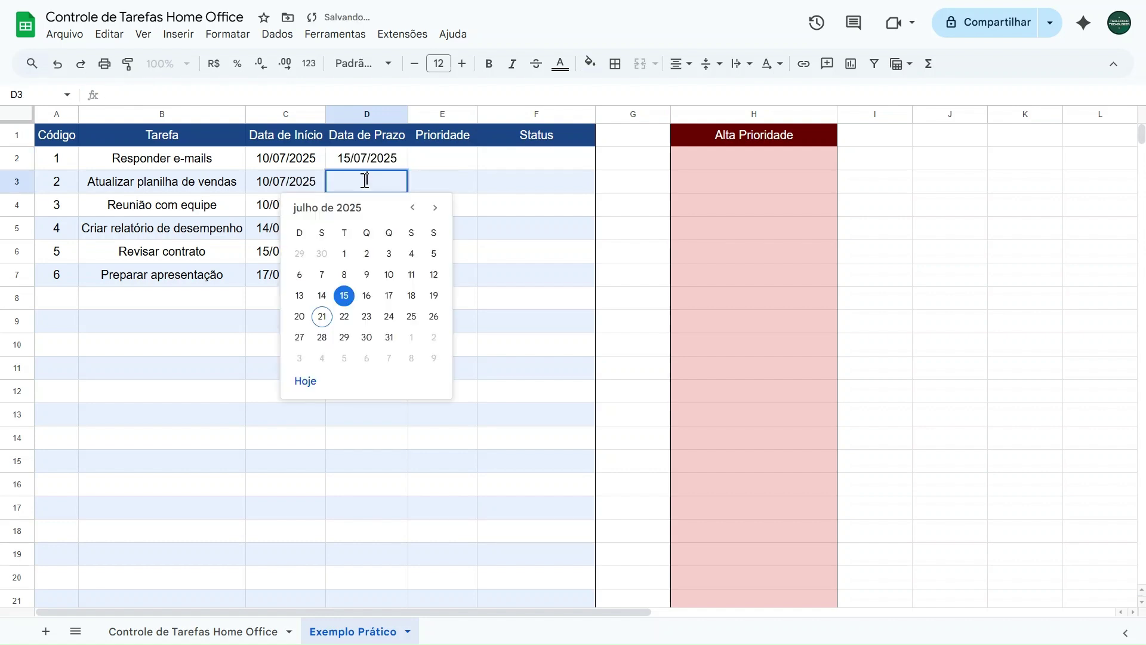
left_click(367, 297)
double_click(366, 206)
left_click(323, 339)
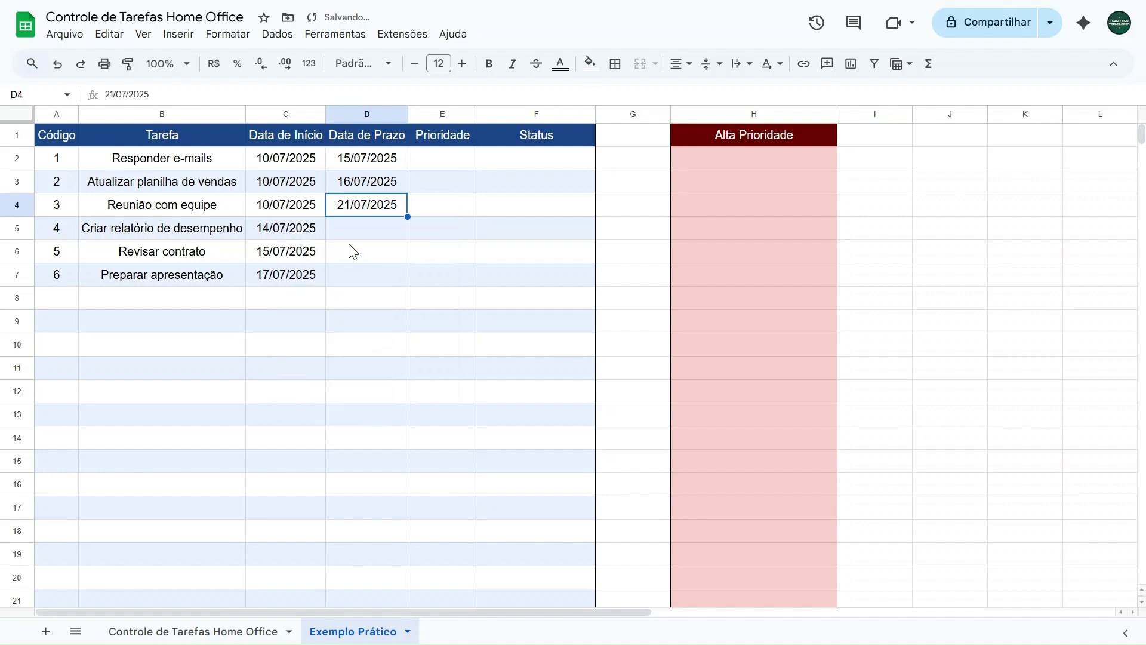
Set the Data de Prazo of tasks 4 to 6 to 21/07/2025, 24/07/2025 and 25/07/2025 using the calendar picker.
double_click(358, 232)
left_click(322, 339)
double_click(356, 257)
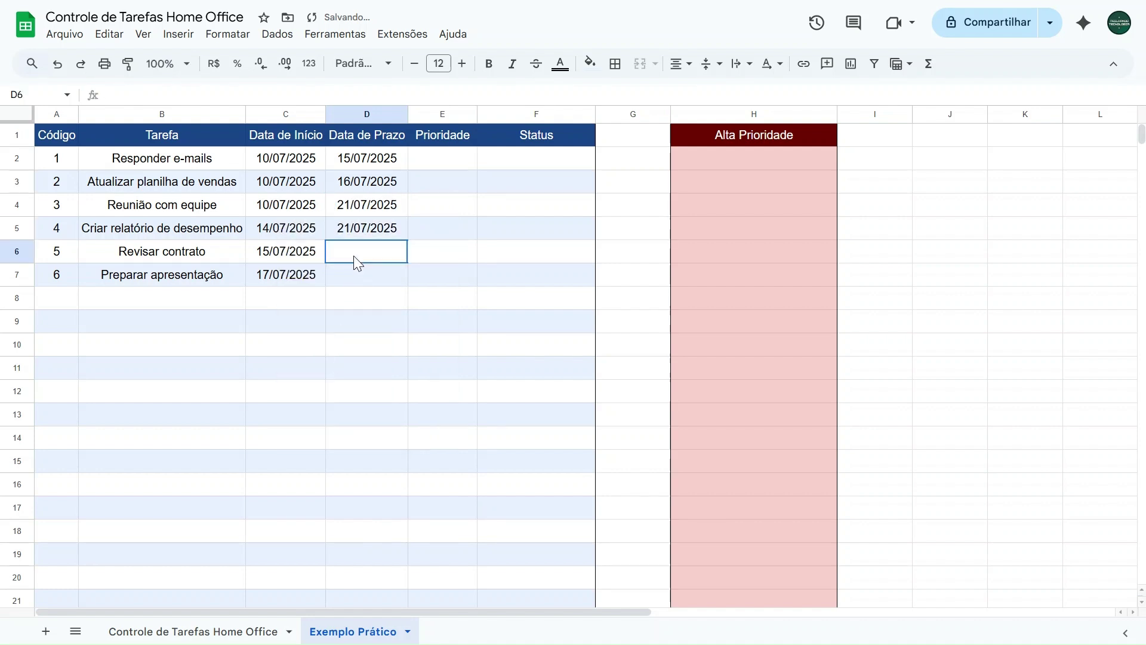
left_click(388, 385)
double_click(361, 281)
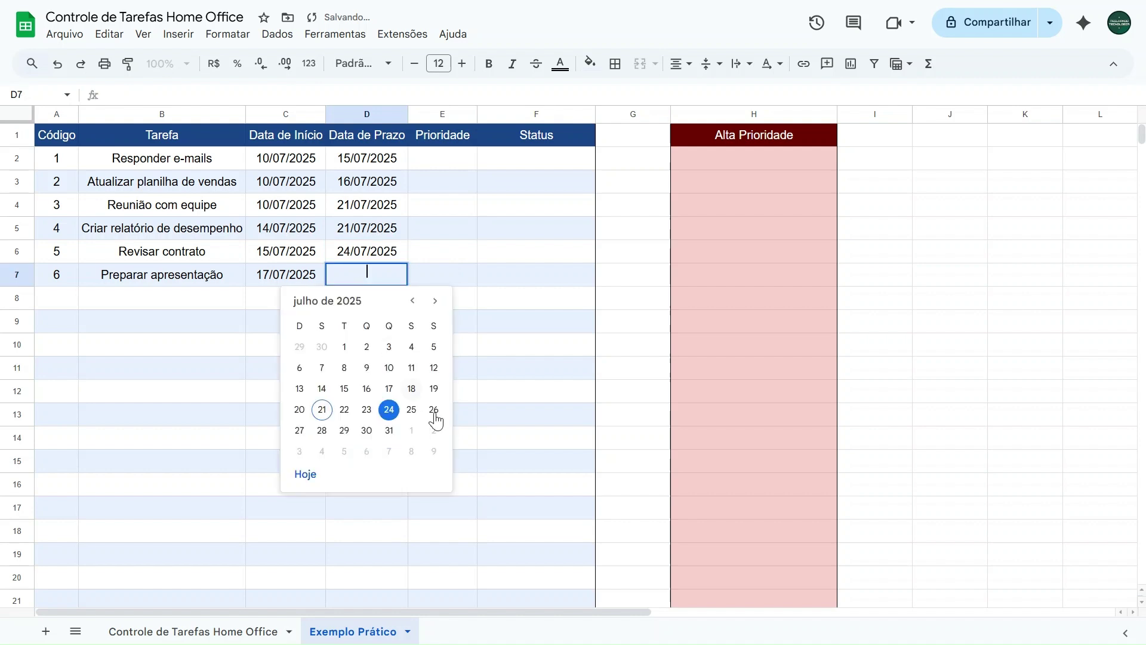
left_click(414, 409)
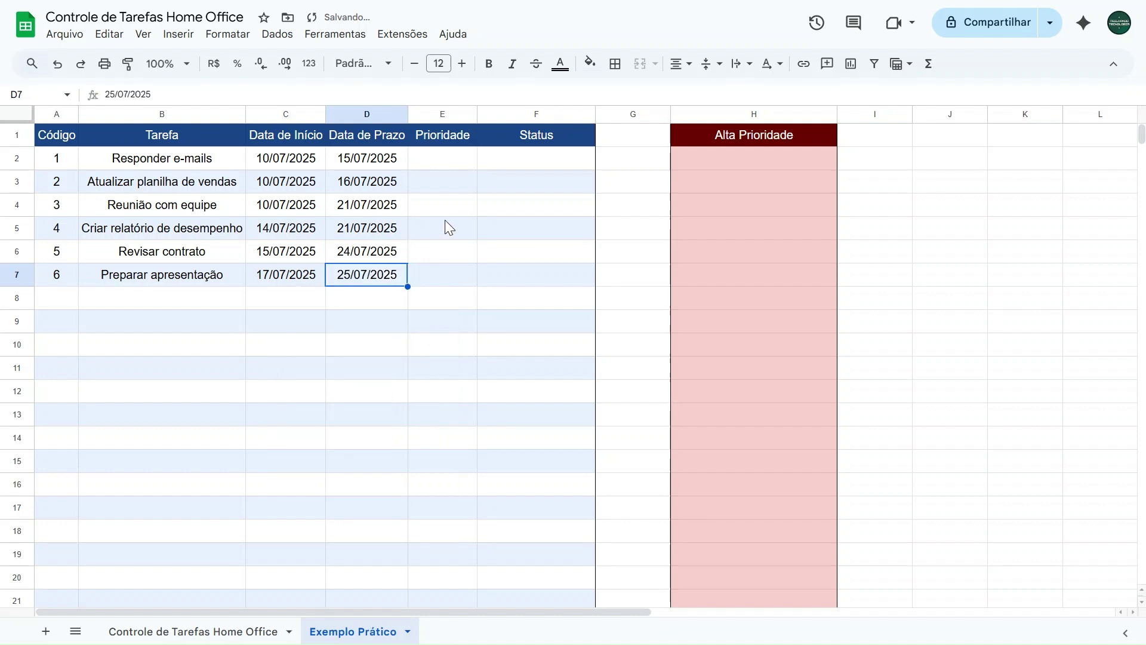
left_click(206, 165)
left_click_drag(202, 193, 185, 281)
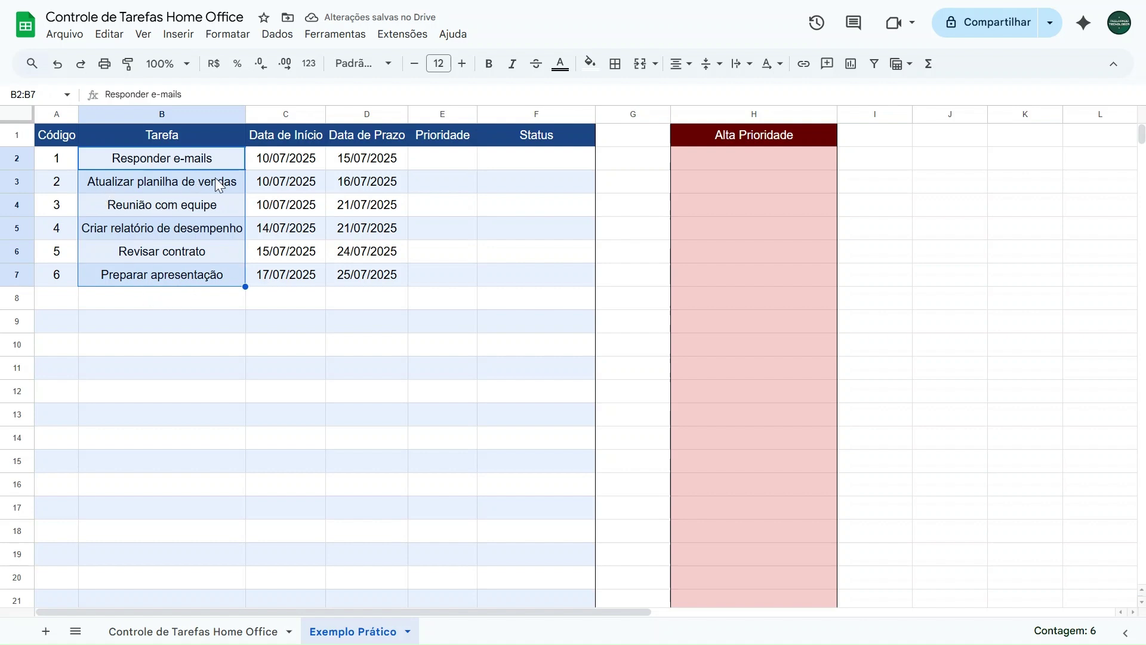
left_click(422, 157)
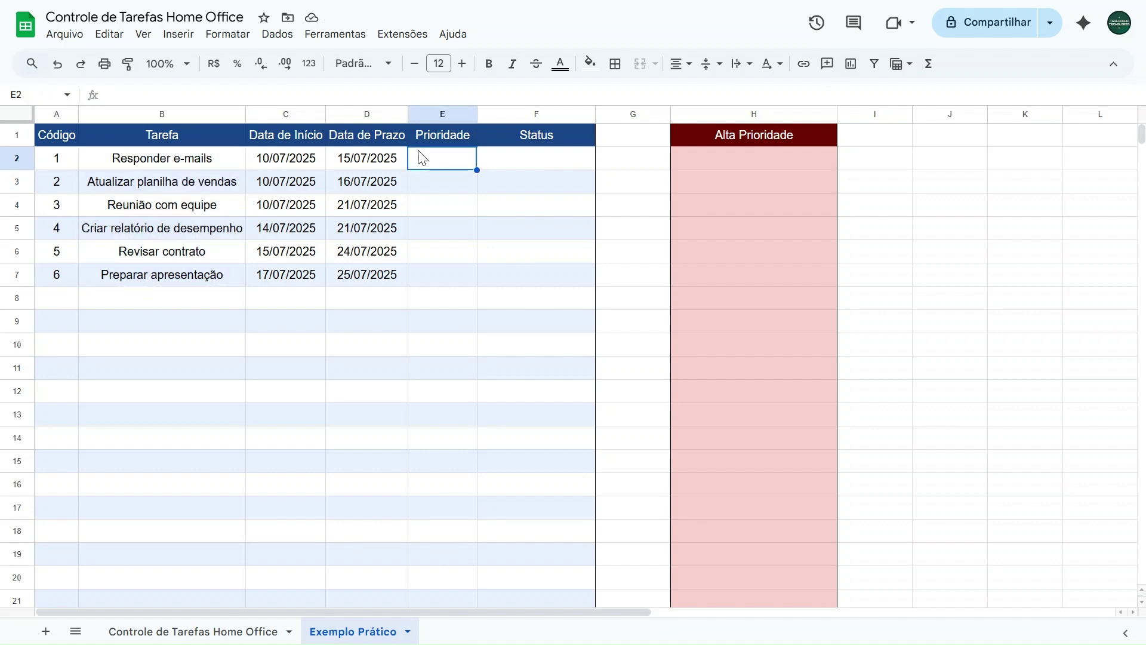
left_click(383, 160)
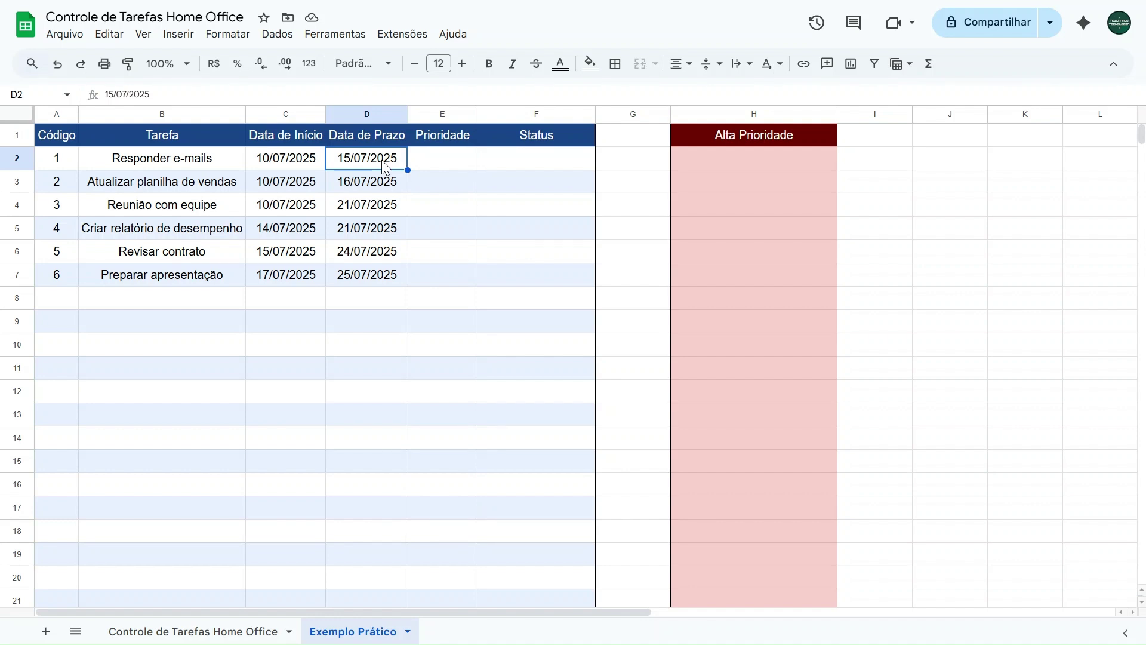
Try the formula =HOJE() in the empty cell J4, then clear that cell.
left_click(949, 204)
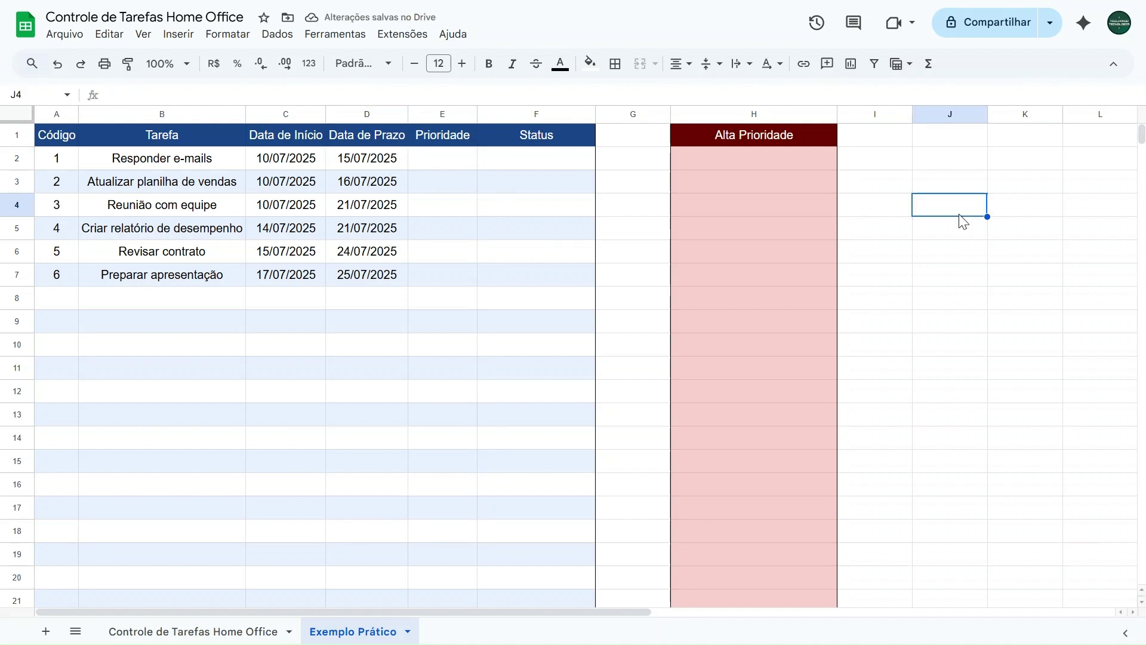
type("=hoje")
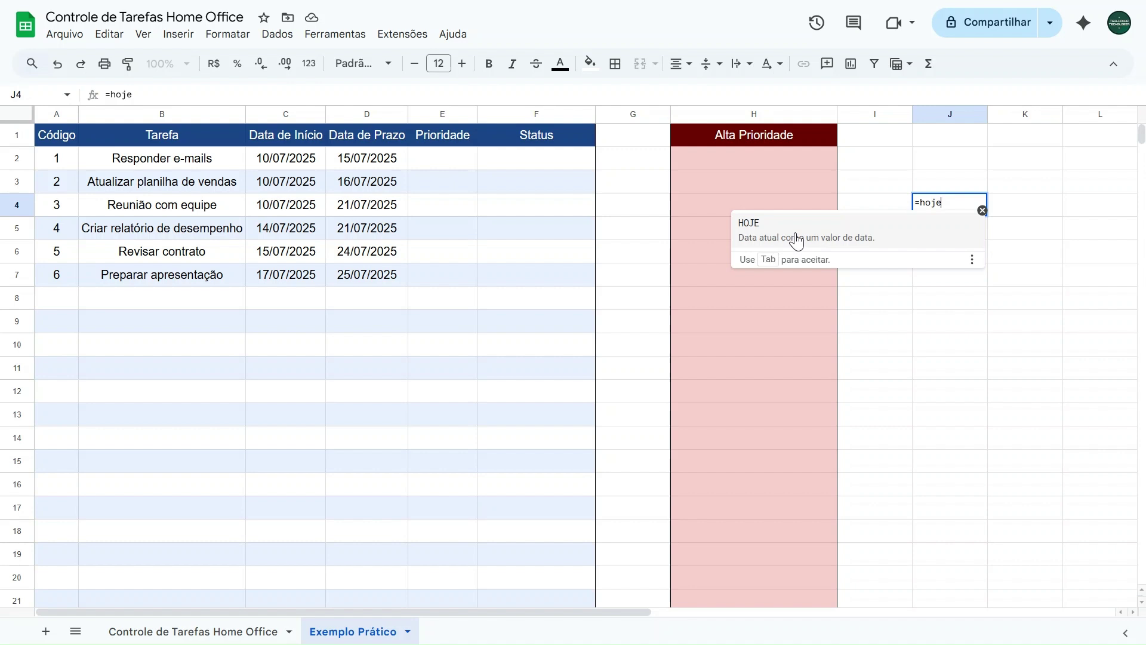
left_click(797, 241)
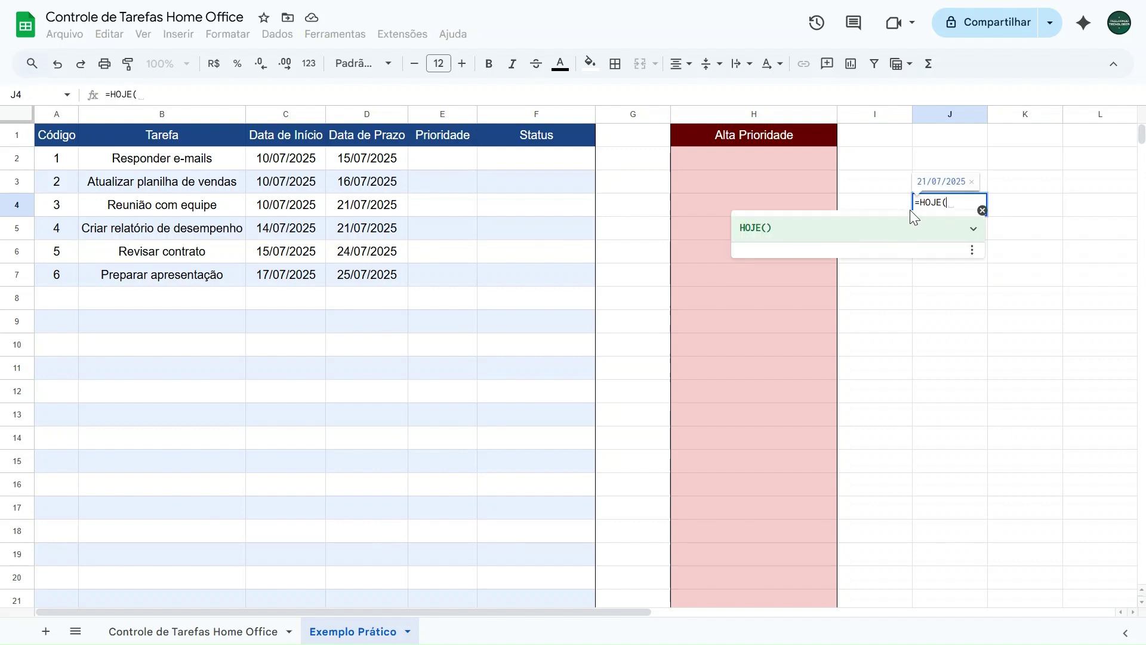
type(")")
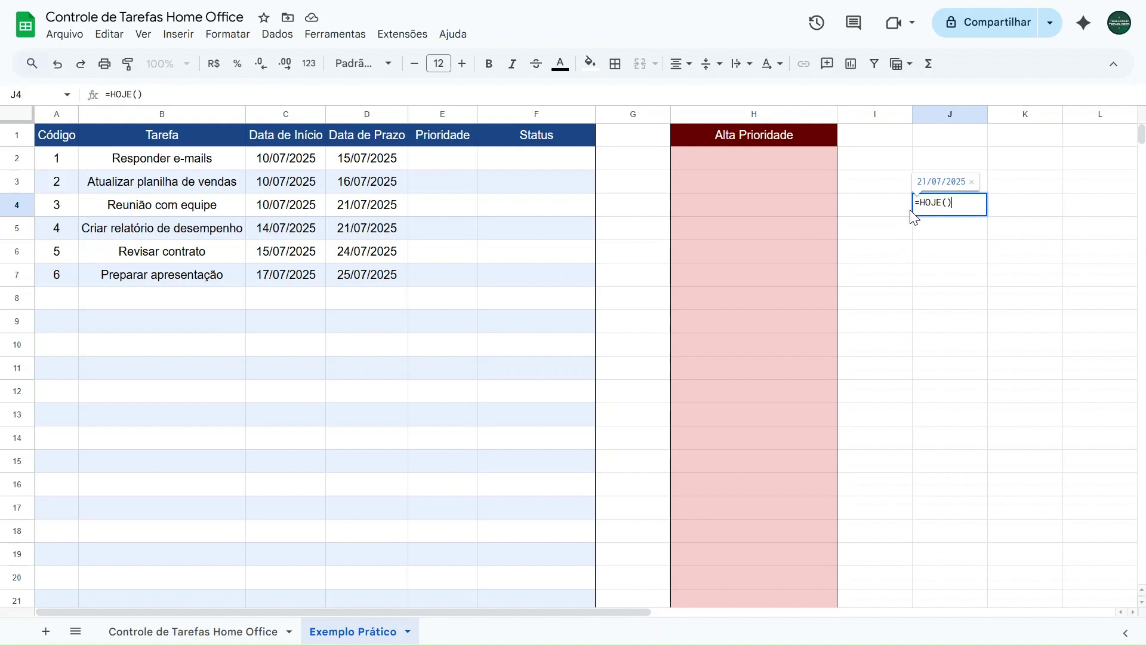
key("Return")
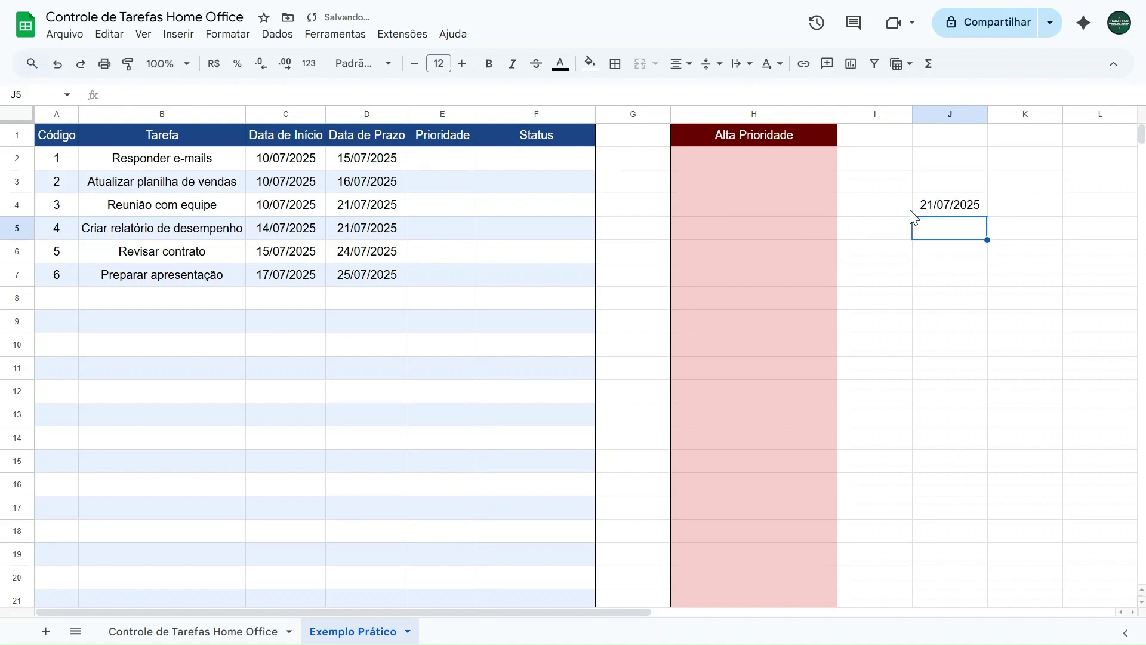
left_click(934, 211)
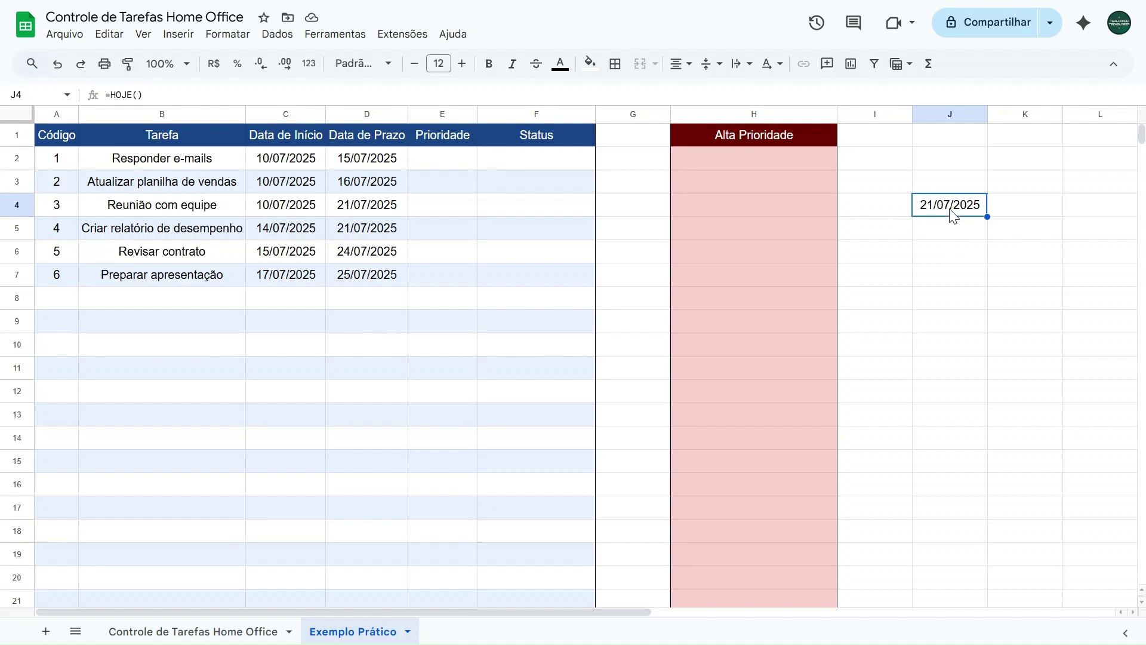
key("Delete")
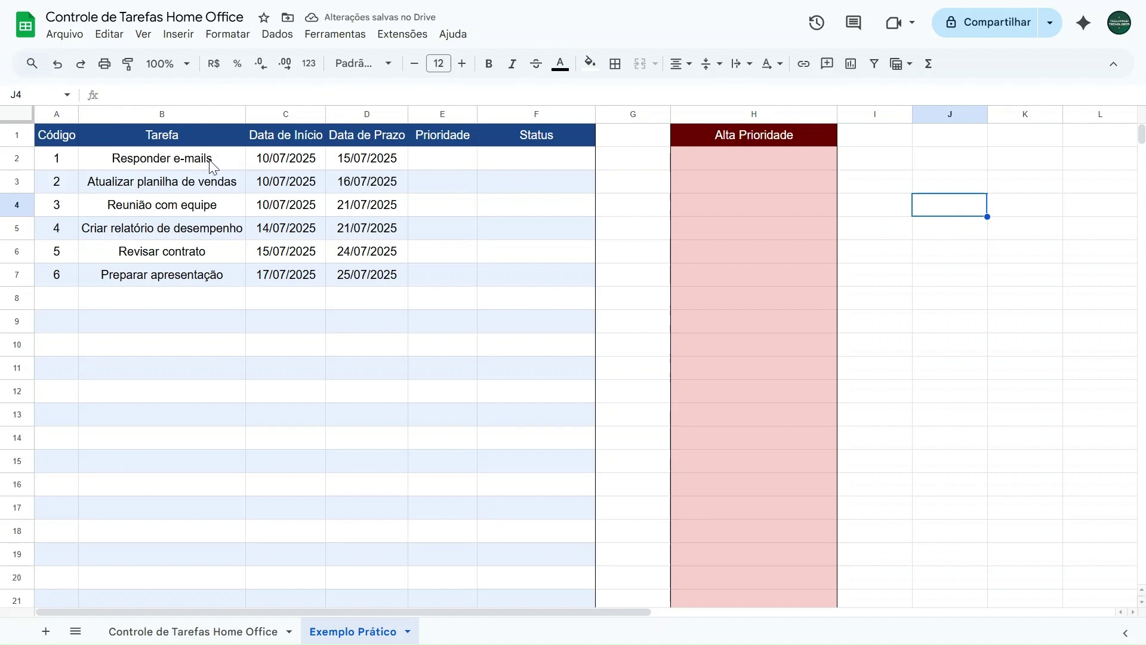
left_click_drag(363, 160, 365, 276)
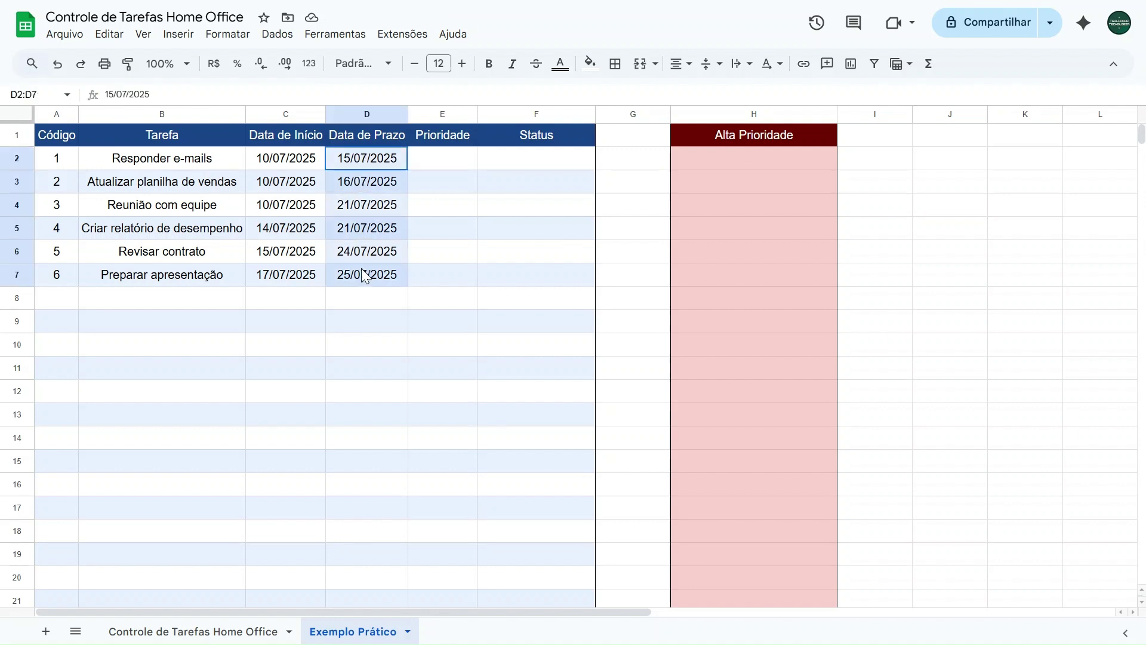
left_click(172, 181)
left_click(172, 206)
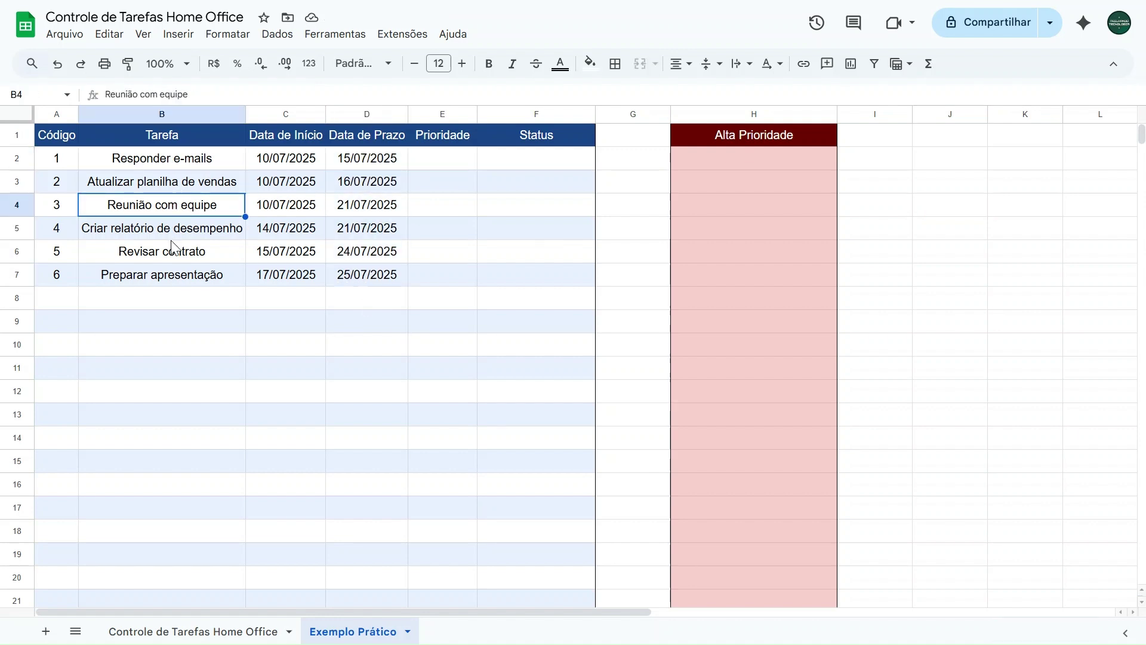
left_click(172, 230)
left_click(164, 252)
left_click(156, 278)
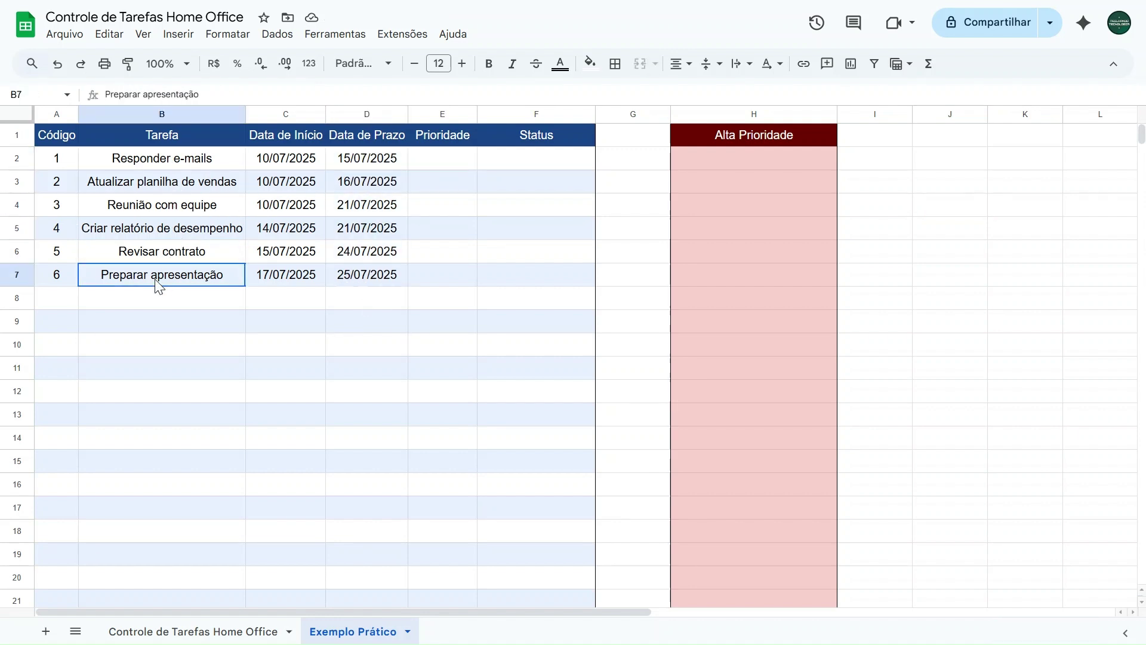
left_click(176, 162)
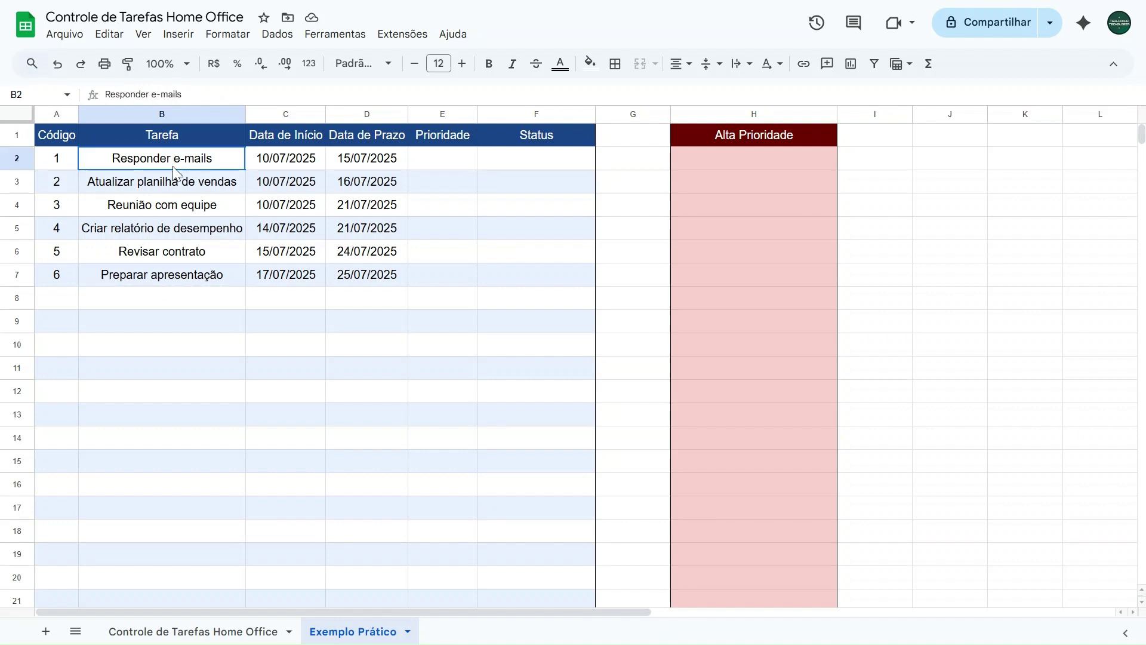
Create a conditional formatting rule for the task names in B2:B7 with the custom formula =D2<HOJE().
left_click_drag(173, 166, 172, 271)
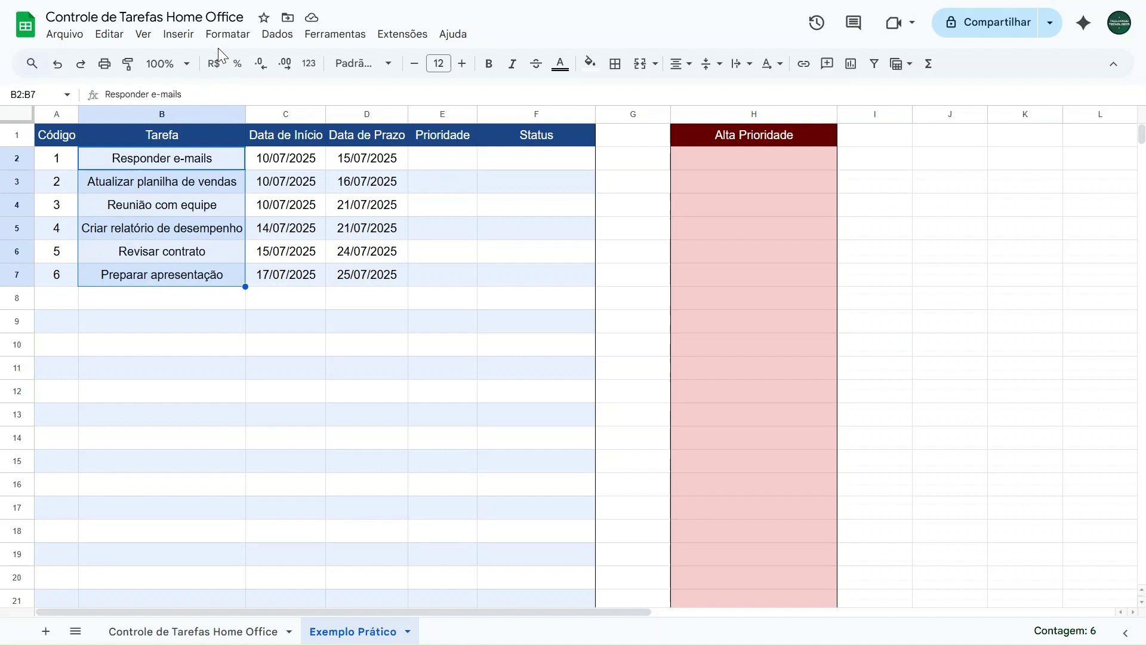
left_click(228, 37)
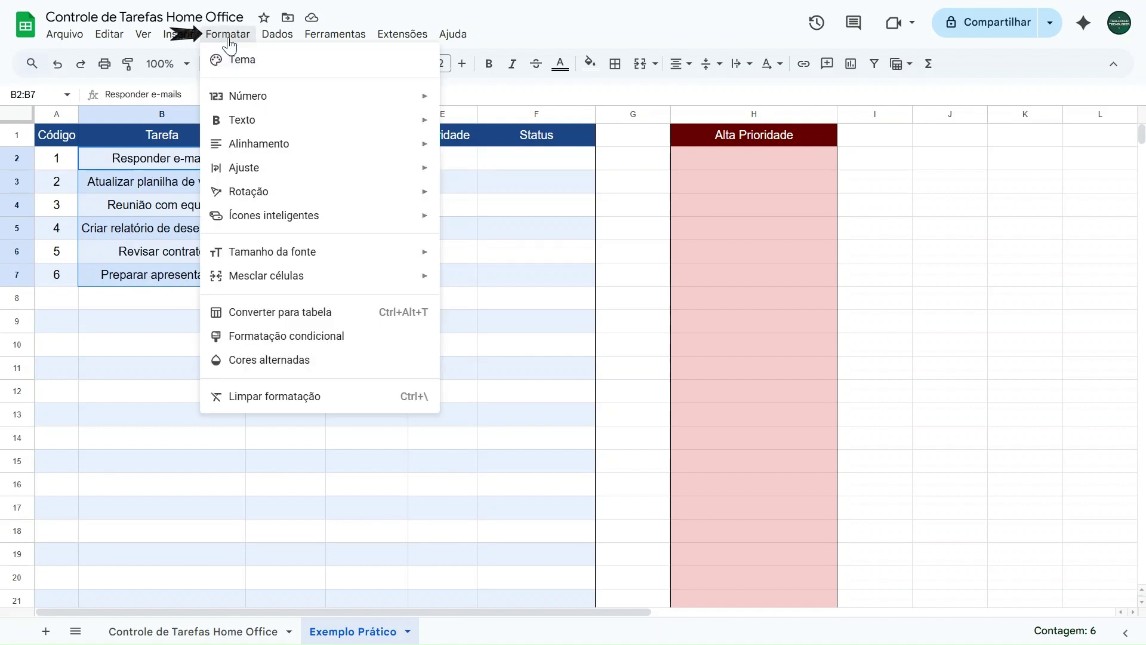
left_click(254, 342)
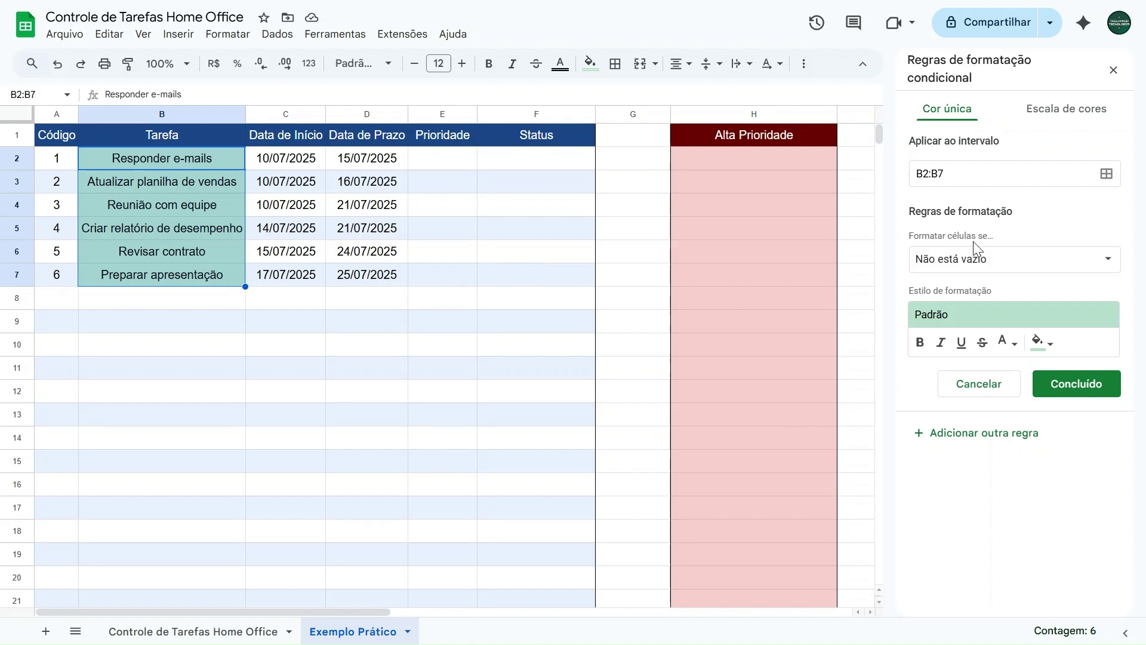
left_click(1001, 263)
scroll(949, 307, "down", 3)
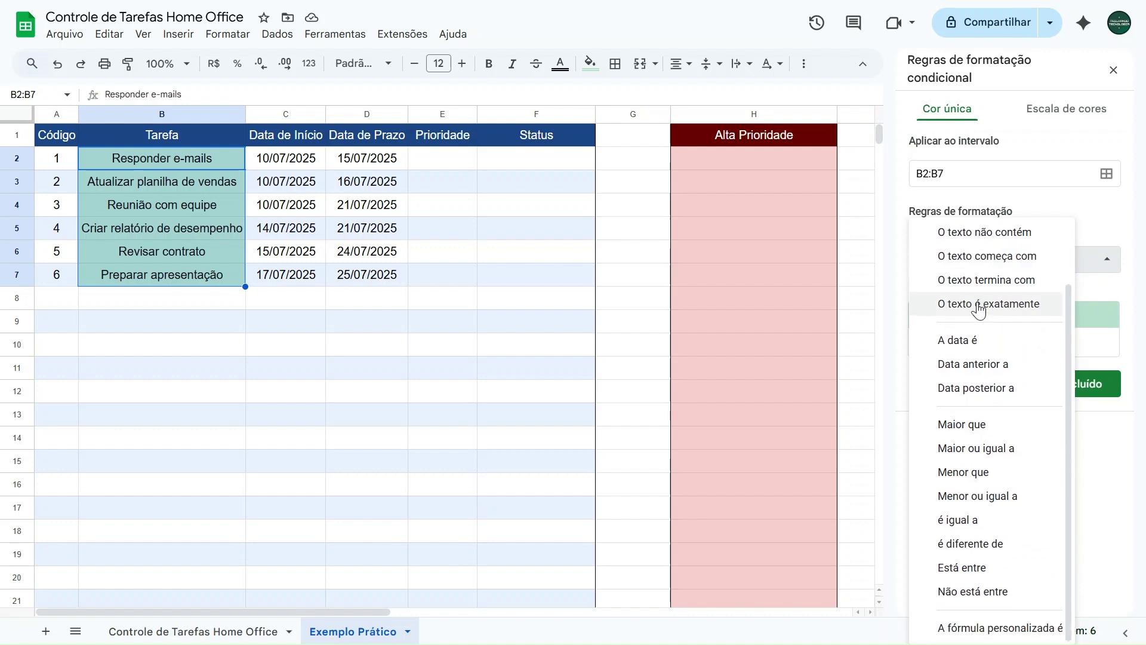
left_click(977, 628)
left_click(983, 292)
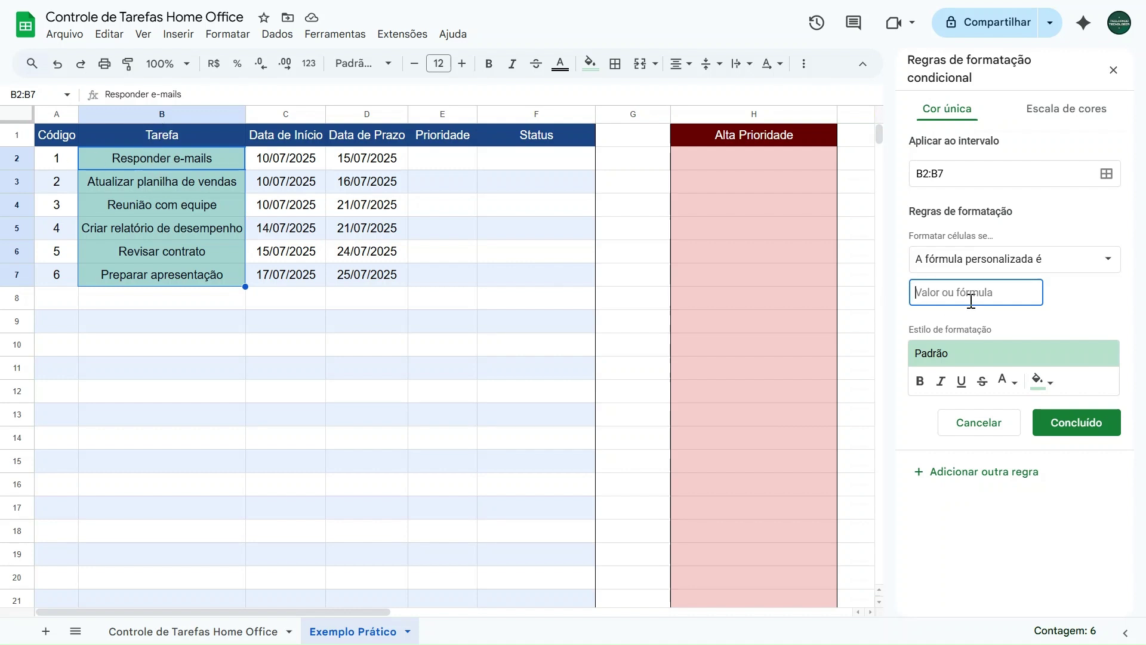
type("=")
left_click(336, 161)
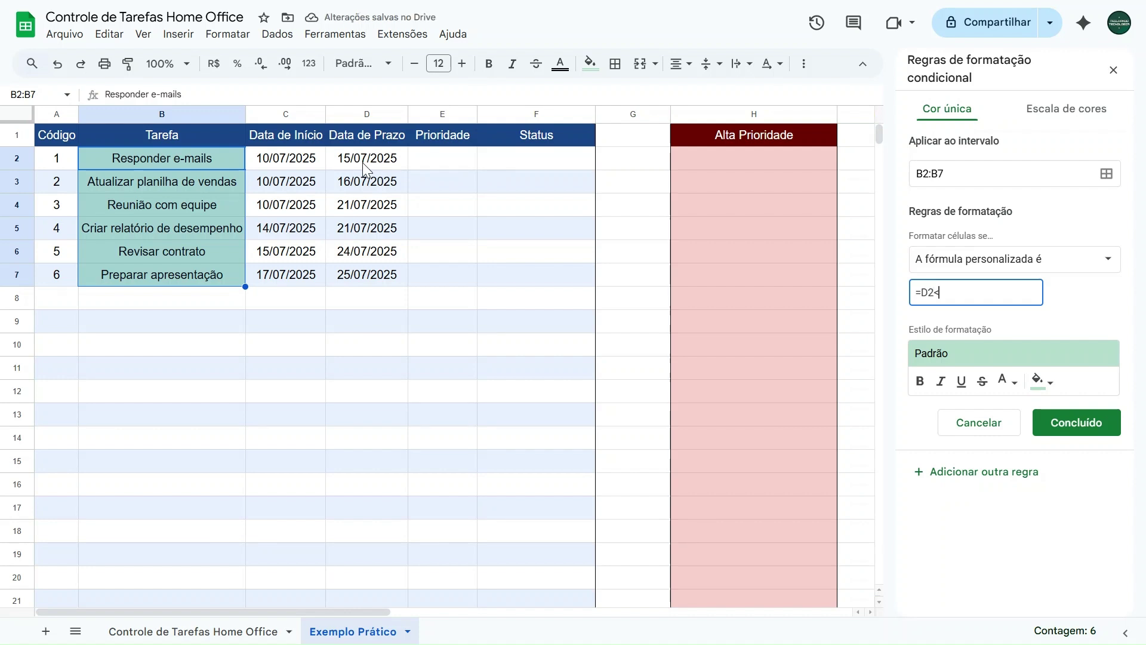
type("<HOJE(")
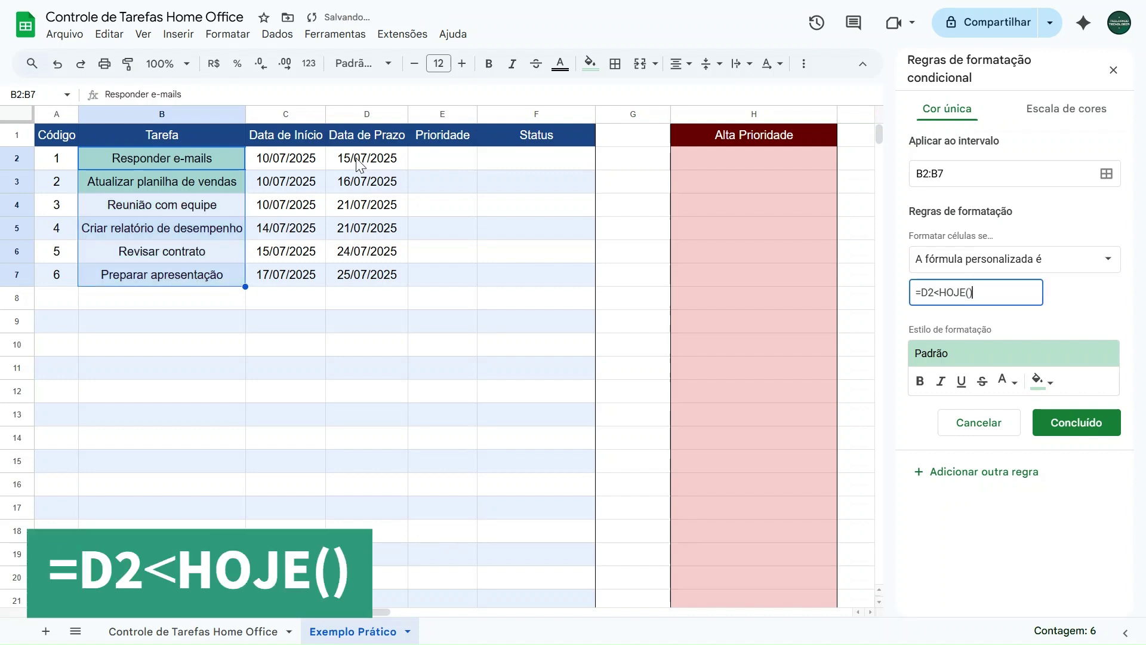
Give the overdue-task rule a light red fill and save it.
left_click(1049, 384)
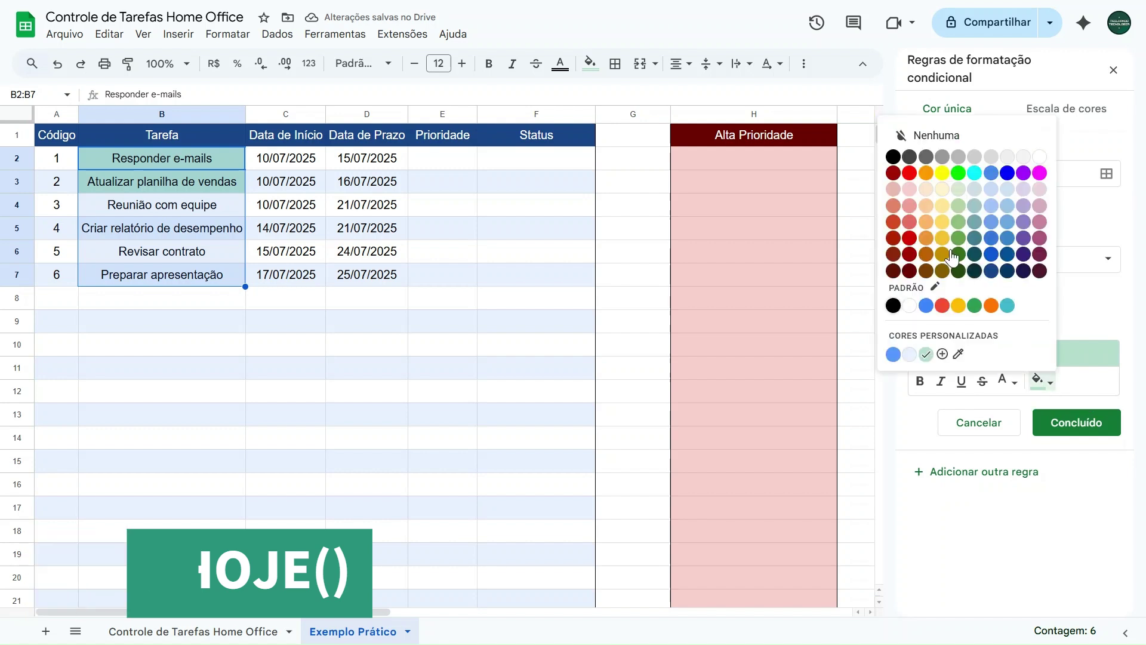
left_click(911, 190)
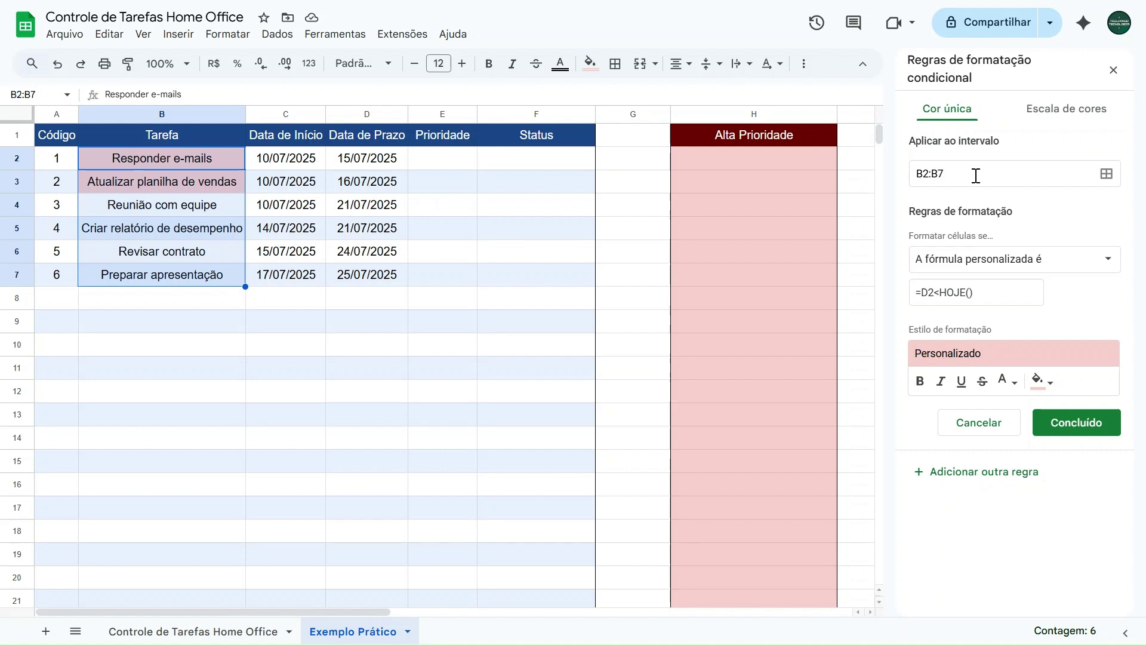
left_click(1078, 426)
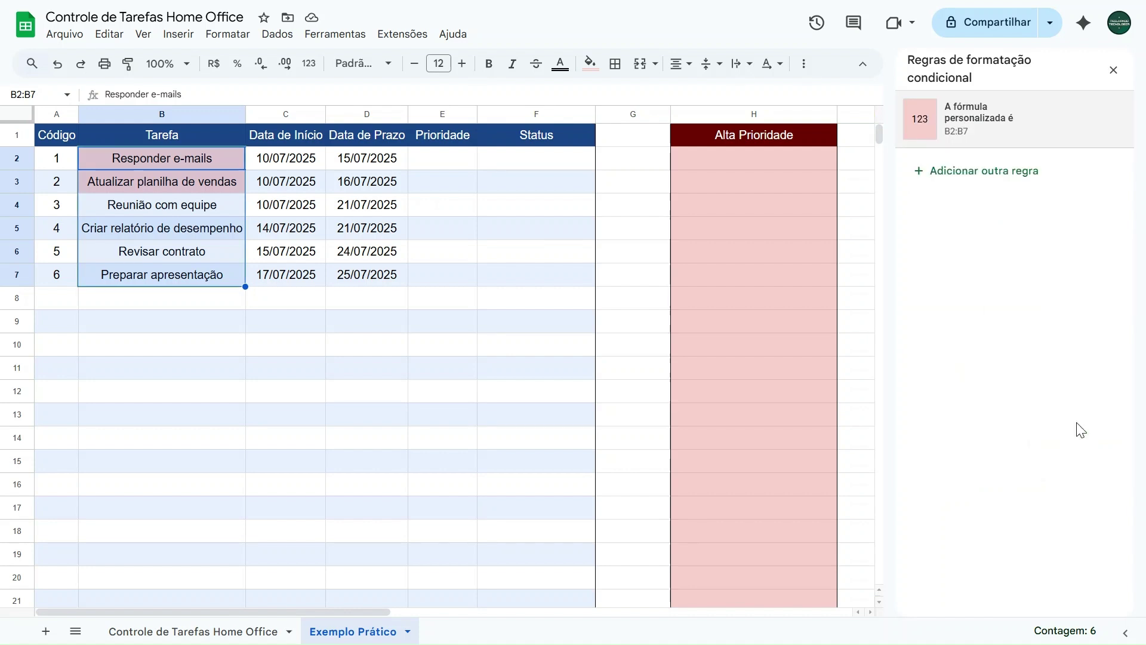
Add a second conditional formatting rule for B2:B7 with the custom formula =D2=HOJE().
left_click(970, 173)
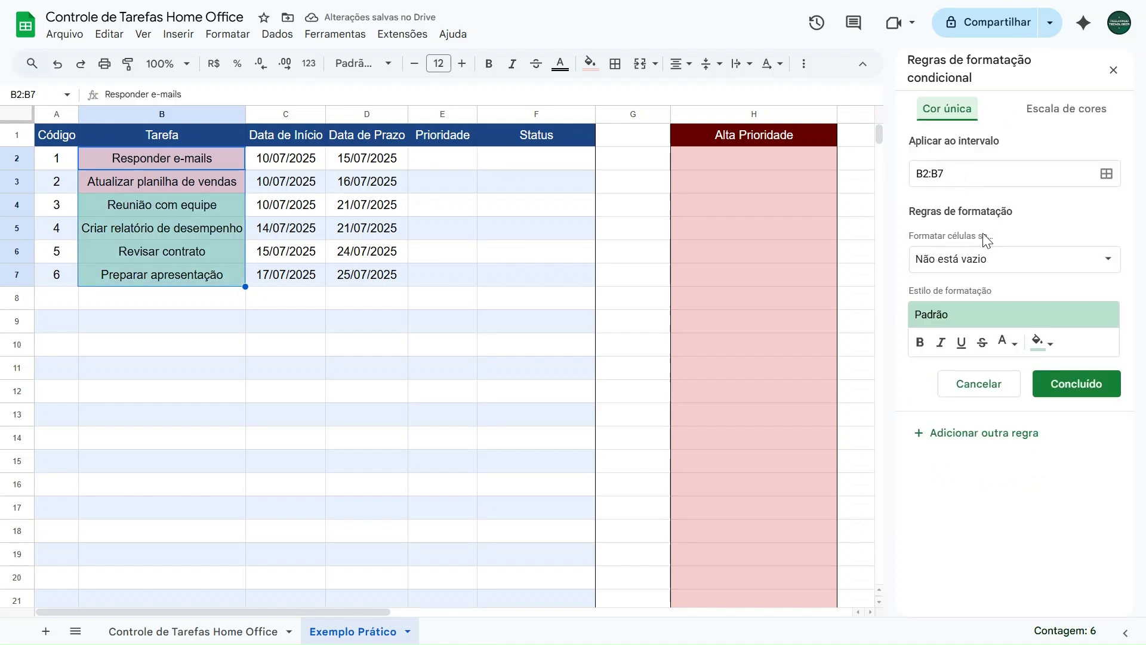
left_click(982, 267)
scroll(968, 478, "down", 3)
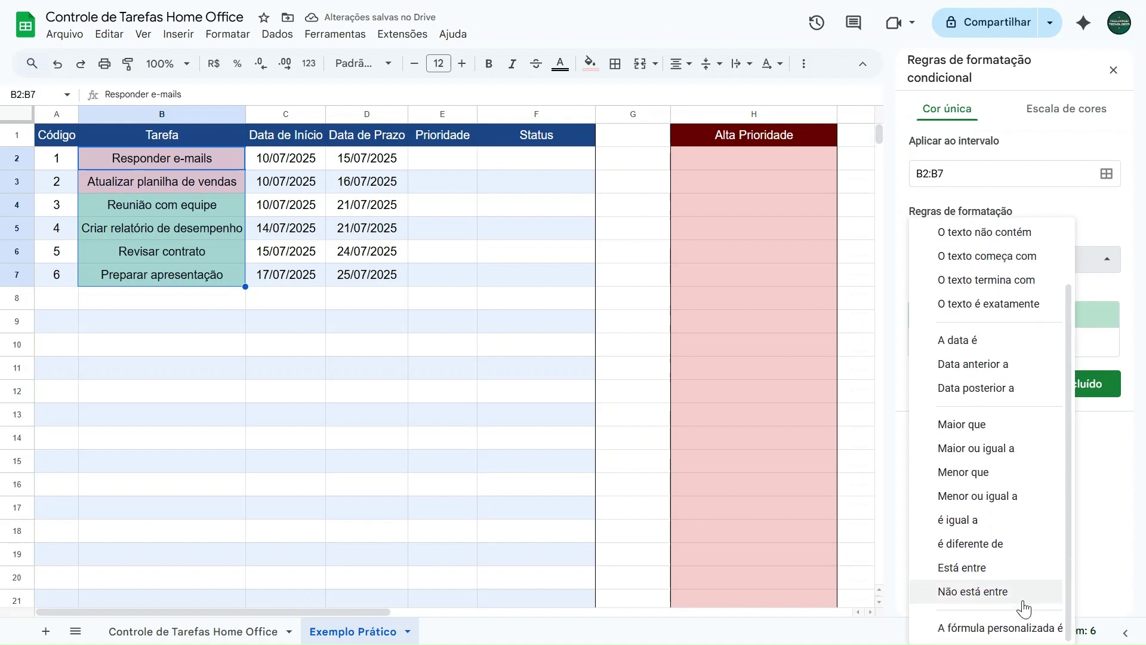
left_click(1013, 633)
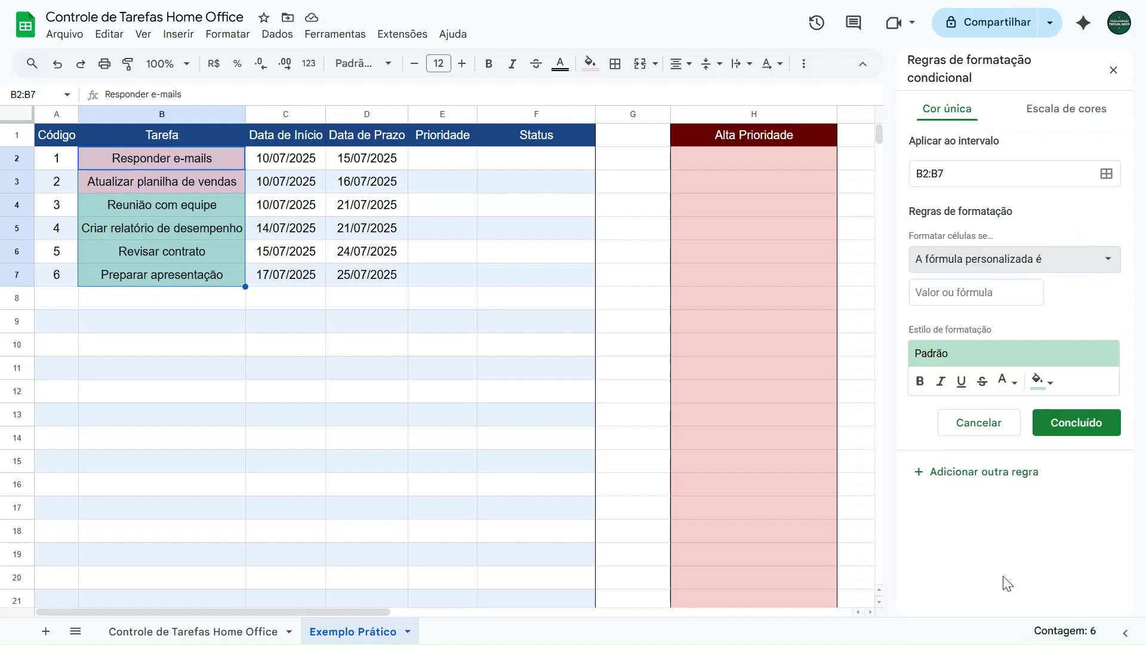
left_click(963, 288)
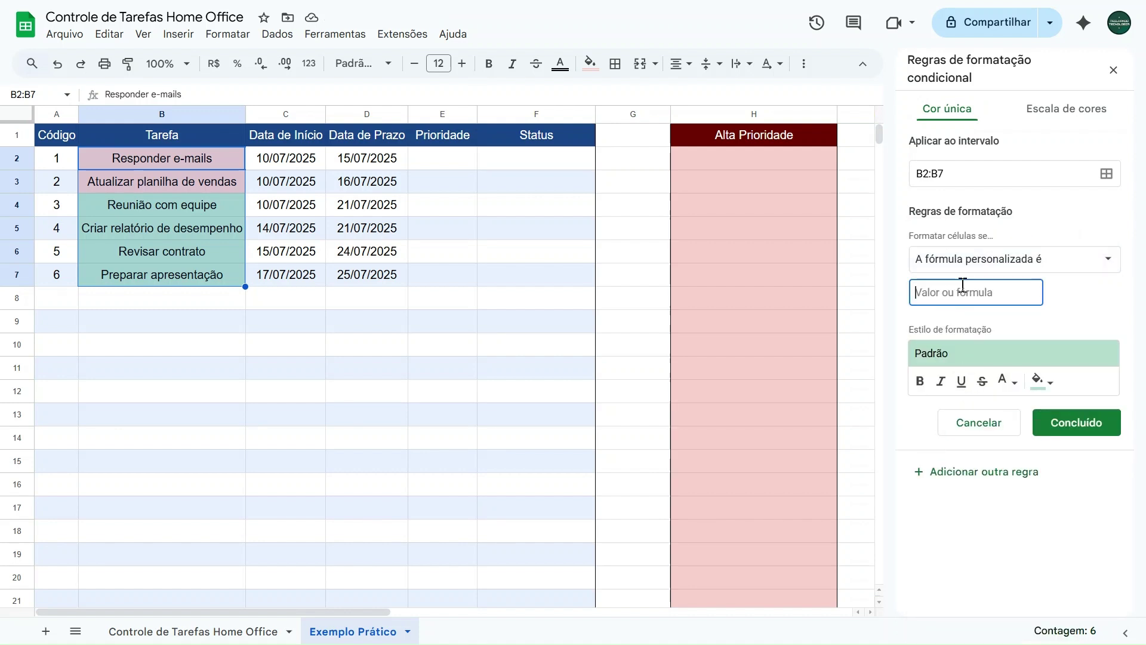
type("=D2")
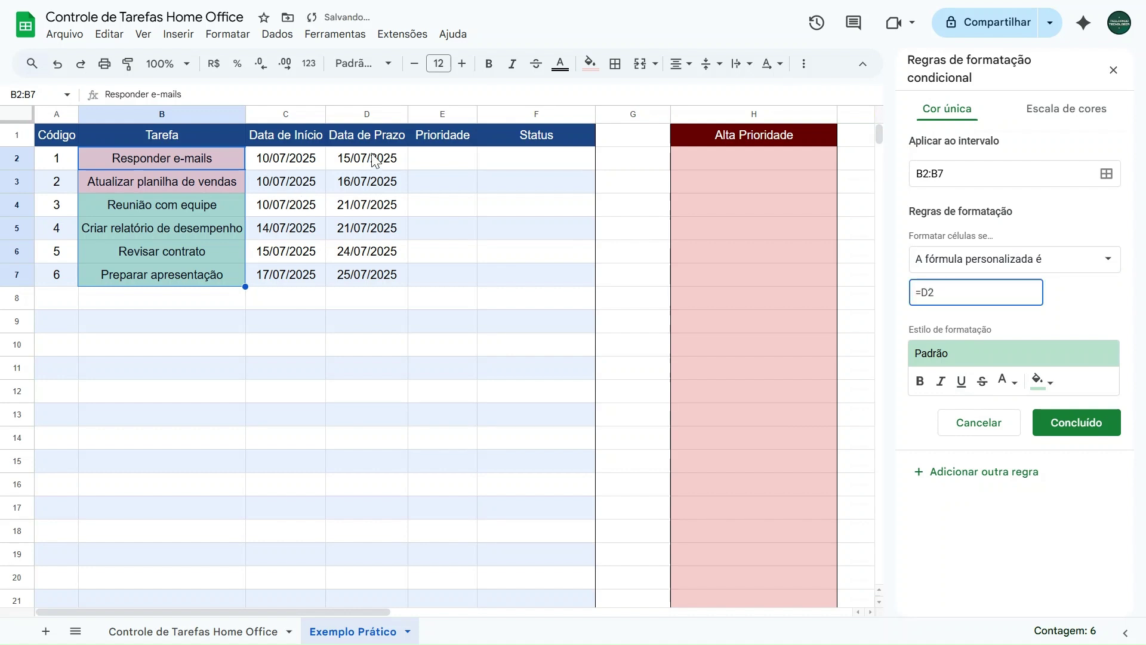
type("=HOJE(")
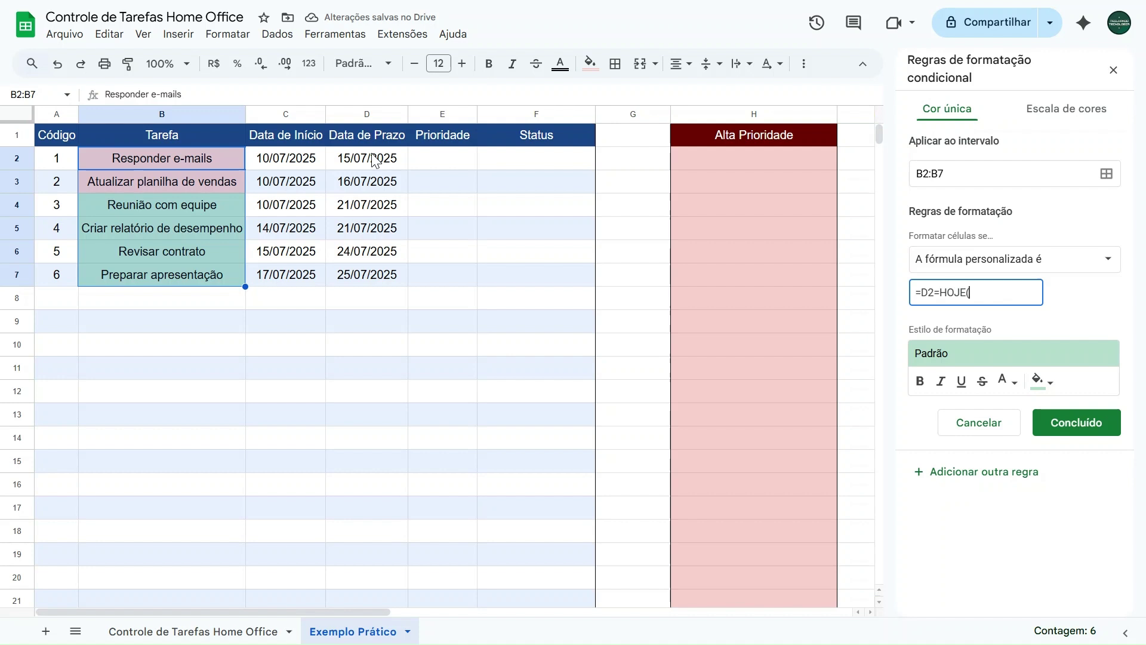
type(")")
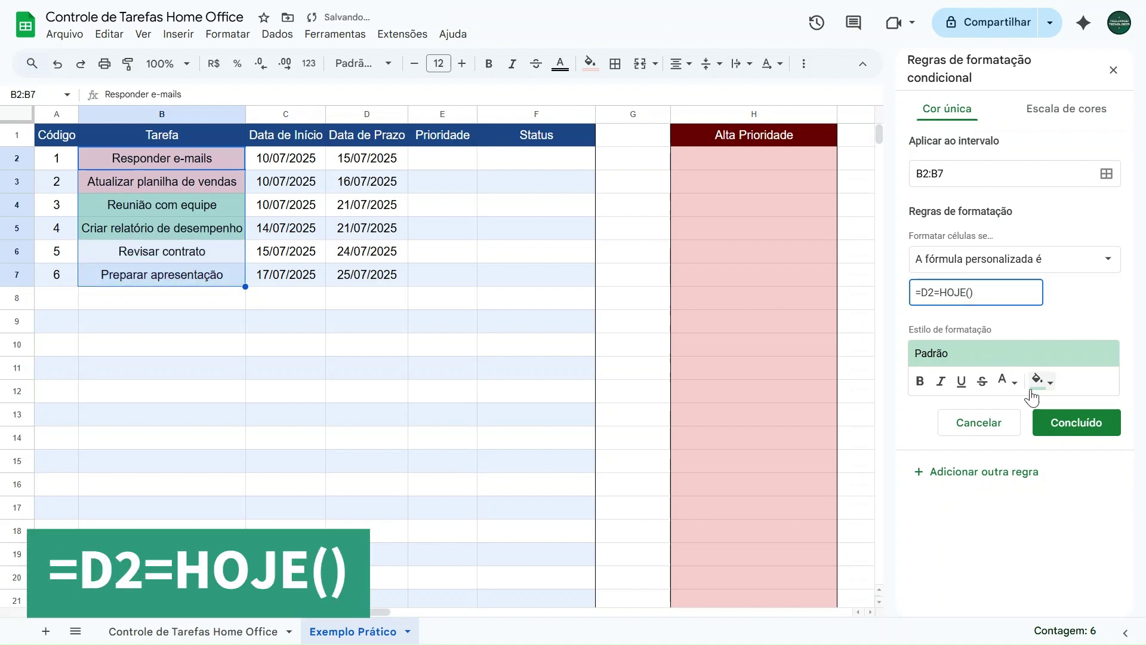
Give the rule for tasks due today a light yellow fill and save it.
left_click(1038, 382)
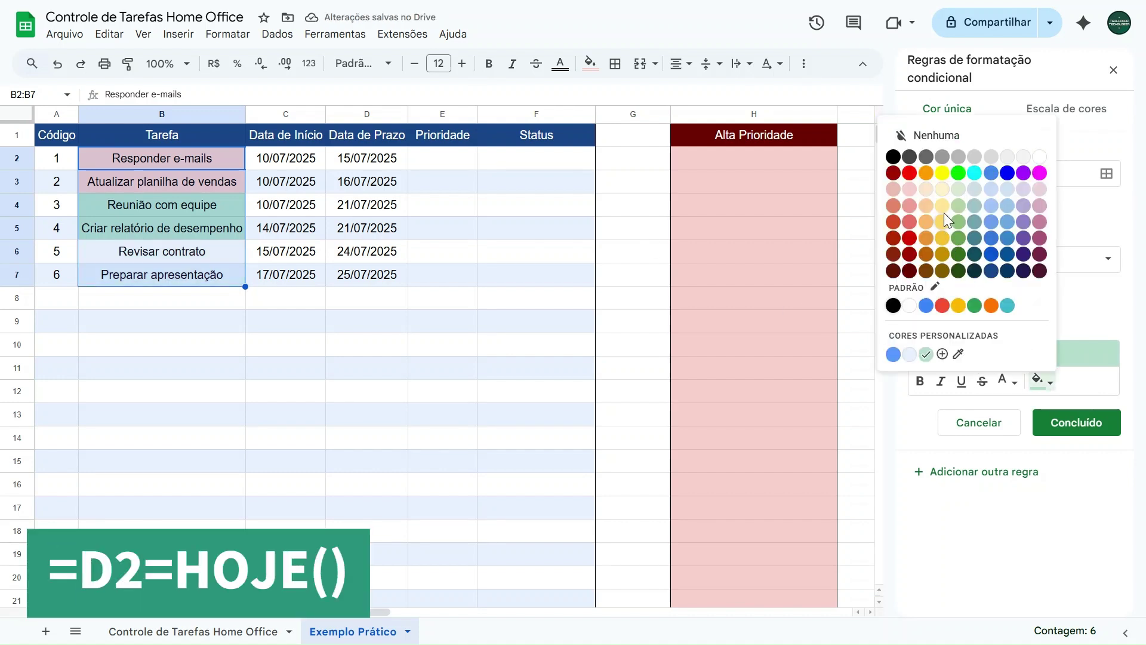
left_click(947, 192)
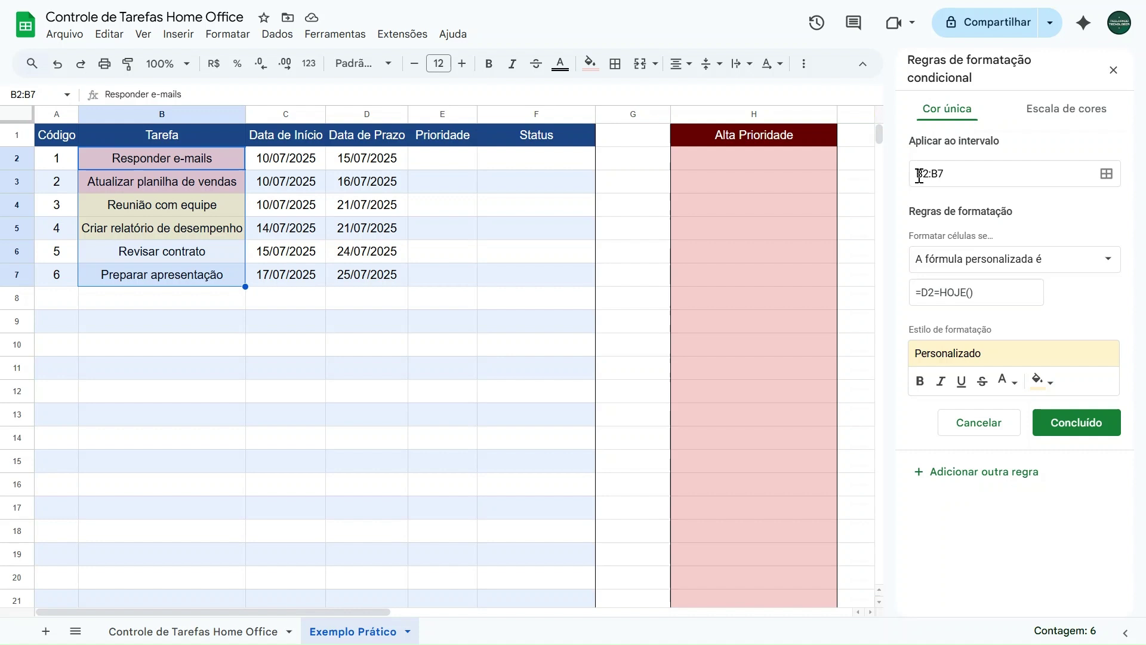
left_click_drag(984, 292, 942, 293)
left_click(979, 293)
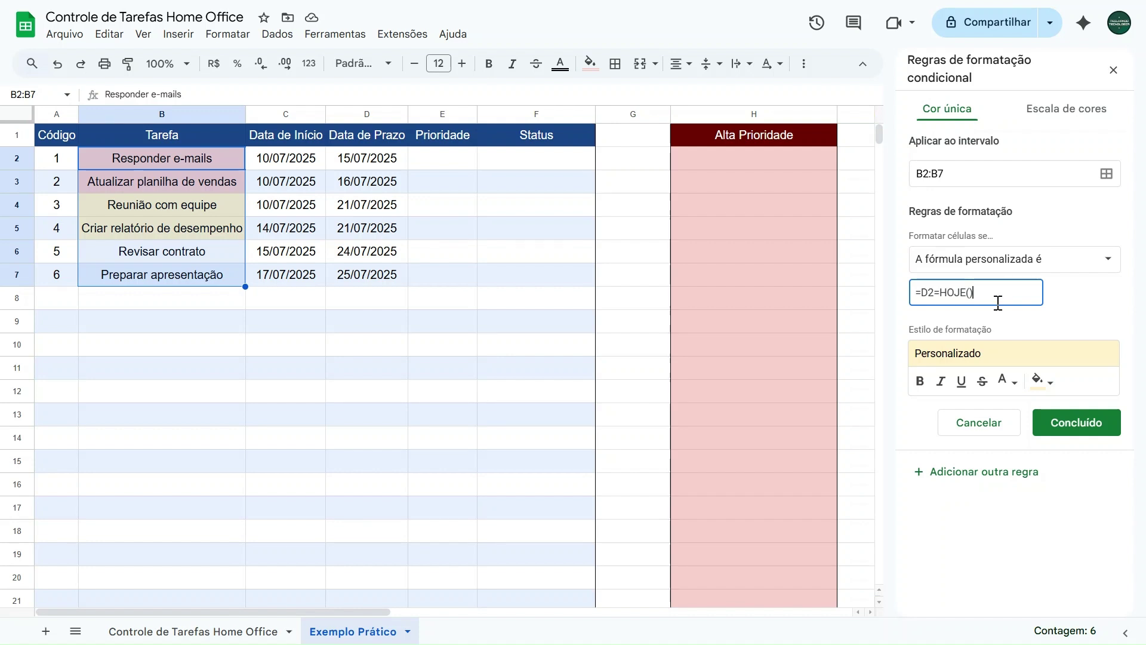
left_click(1076, 424)
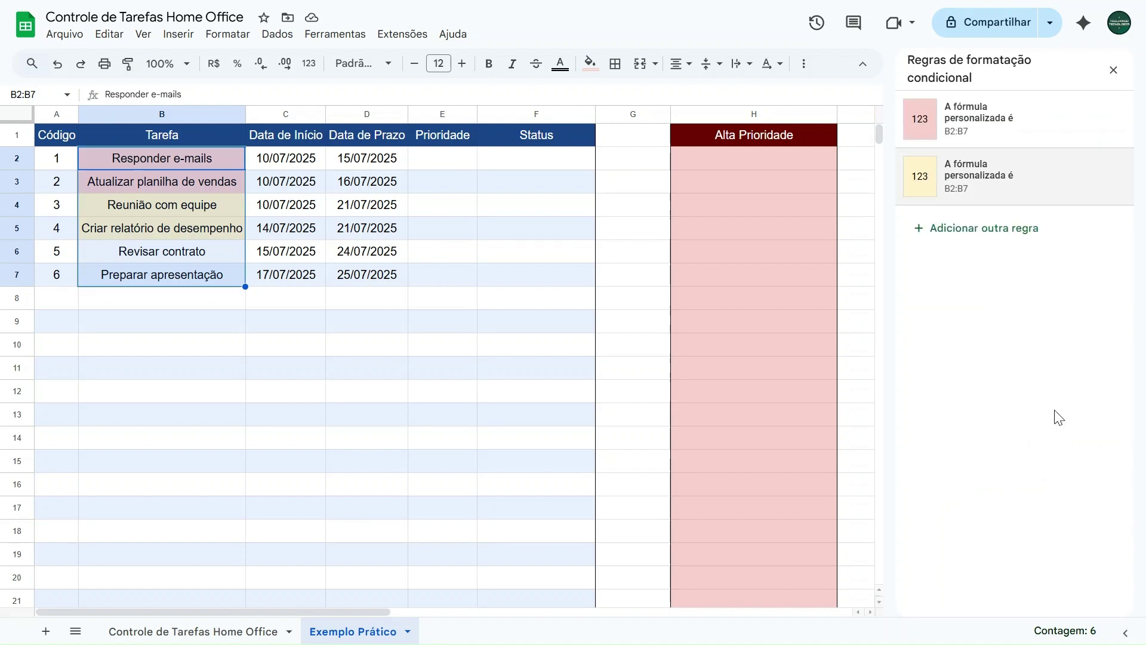
Add a third conditional formatting rule for B2:B7 with the custom formula =D2>HOJE().
left_click(959, 232)
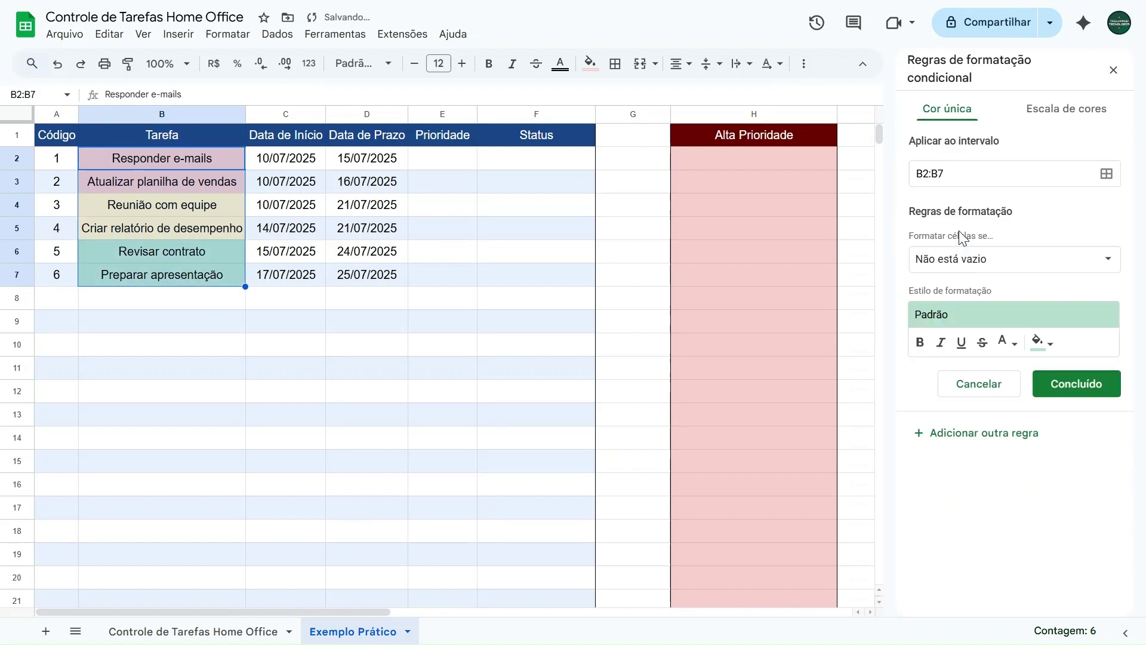
left_click(988, 268)
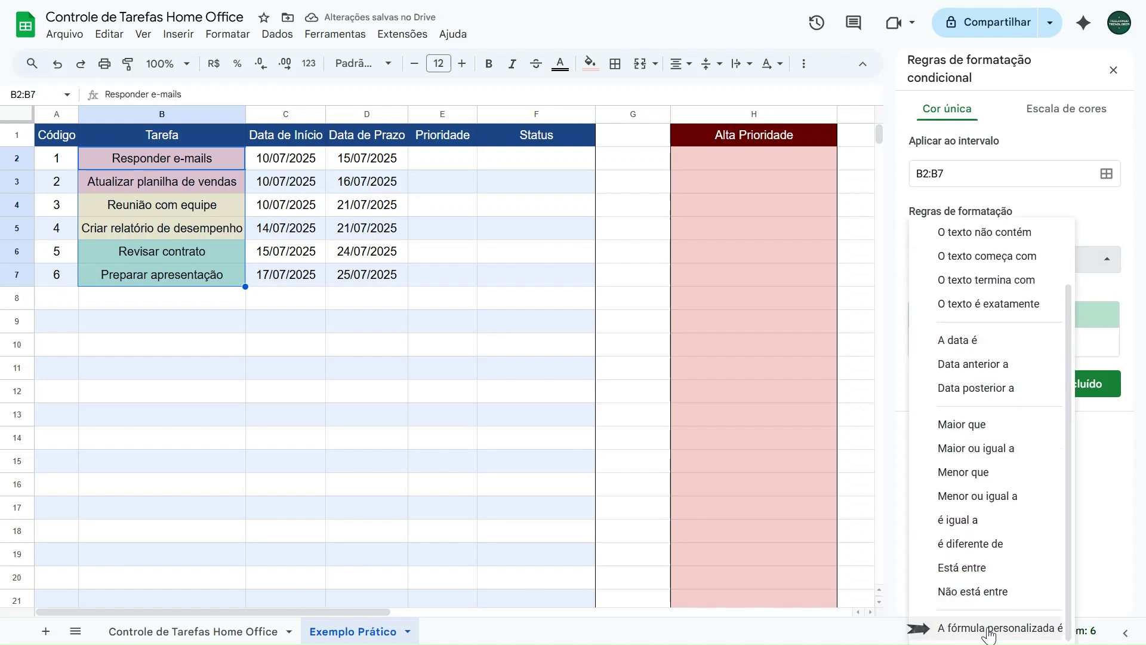
left_click(916, 624)
left_click(955, 292)
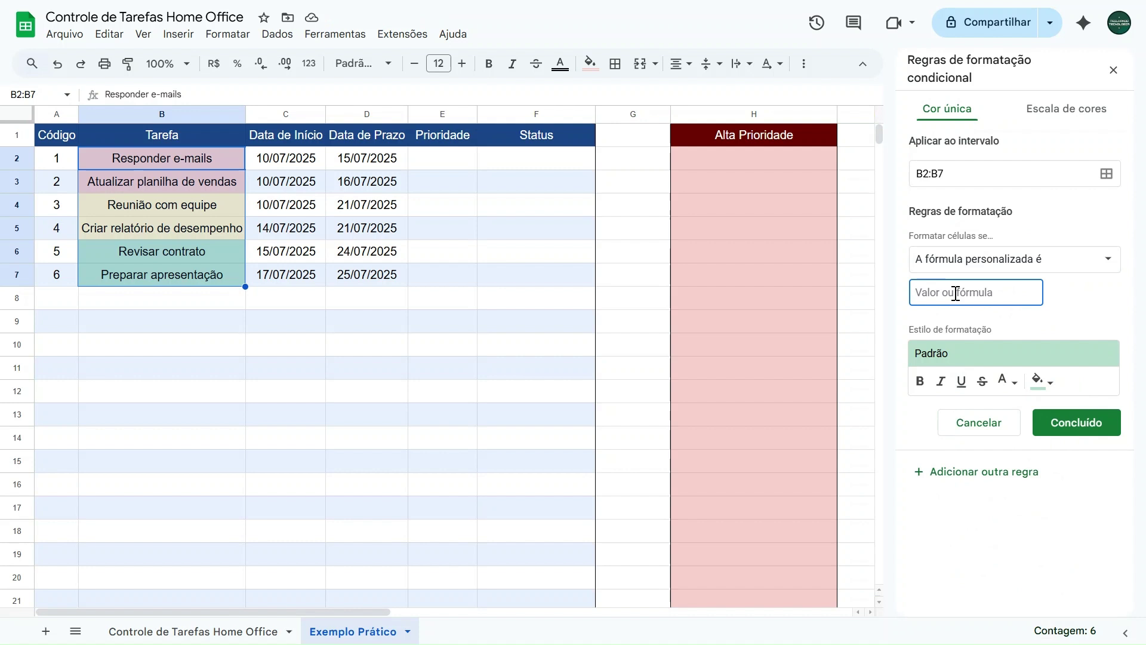
type("=D2")
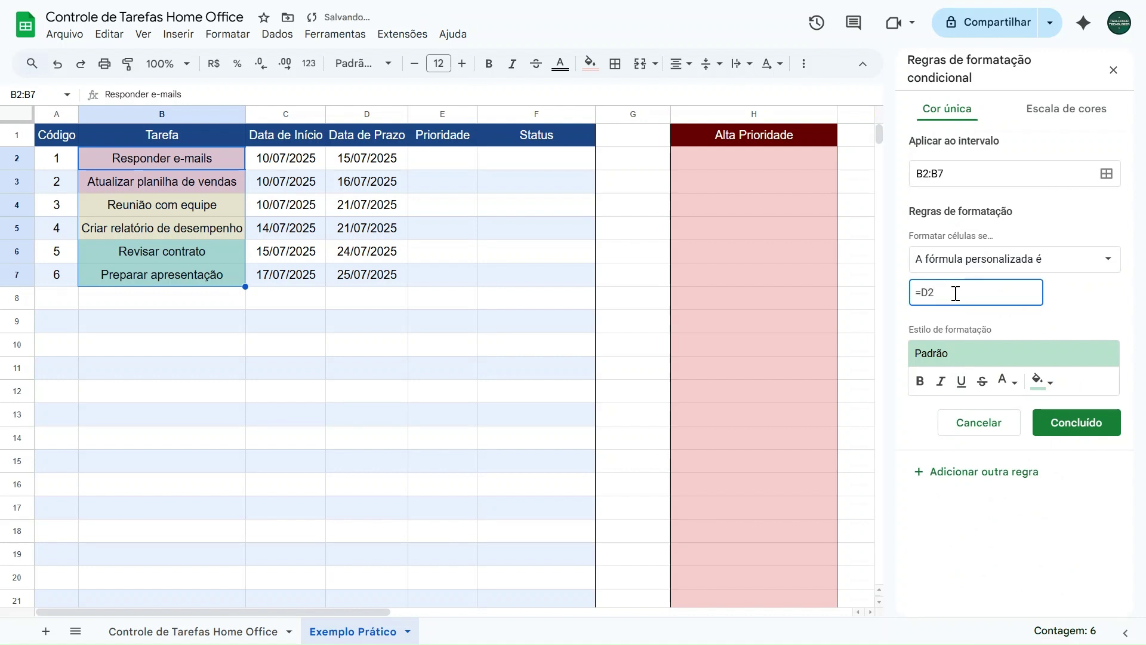
type(">H")
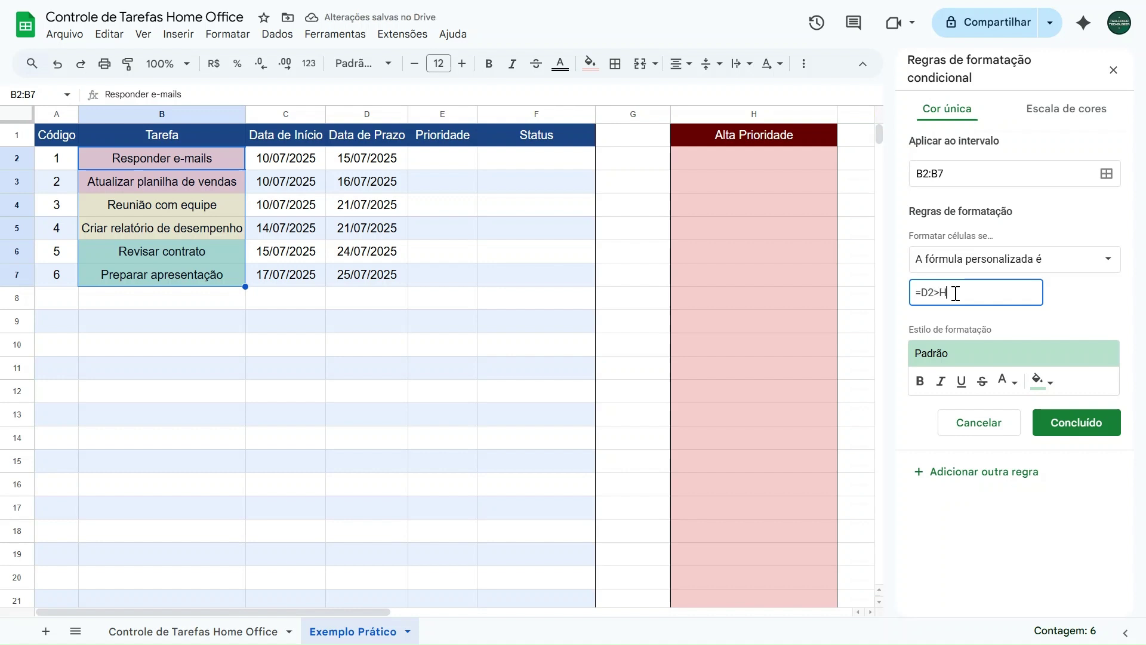
type("OJE(")
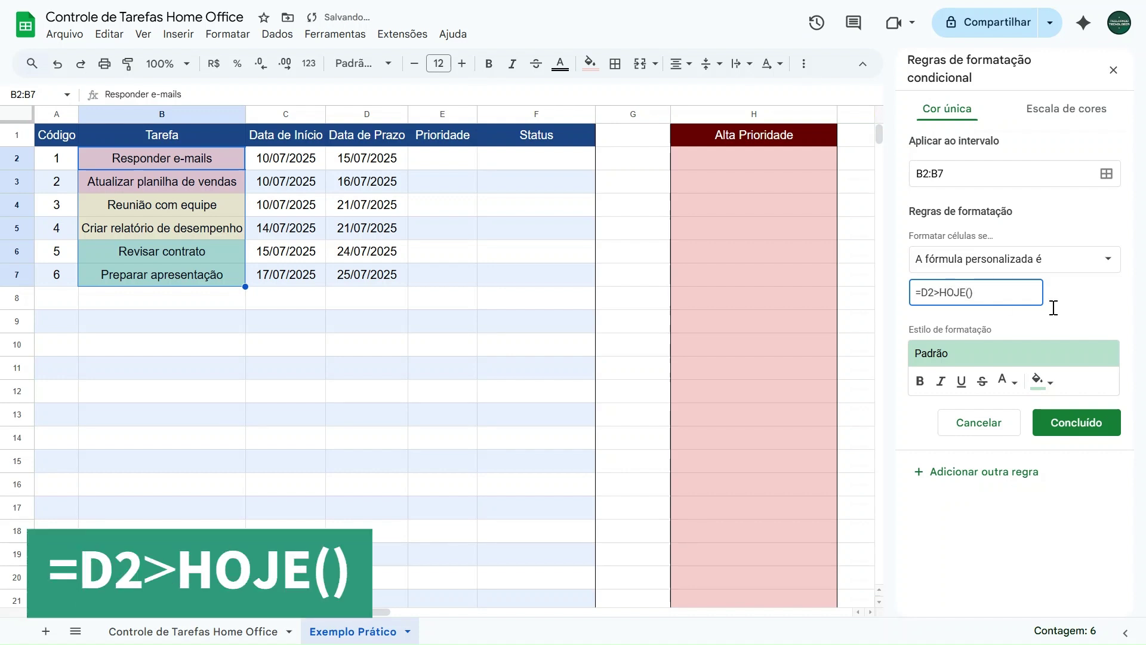
Give the rule for tasks with future deadlines a light green fill, save it and close the conditional formatting rules.
left_click(1038, 383)
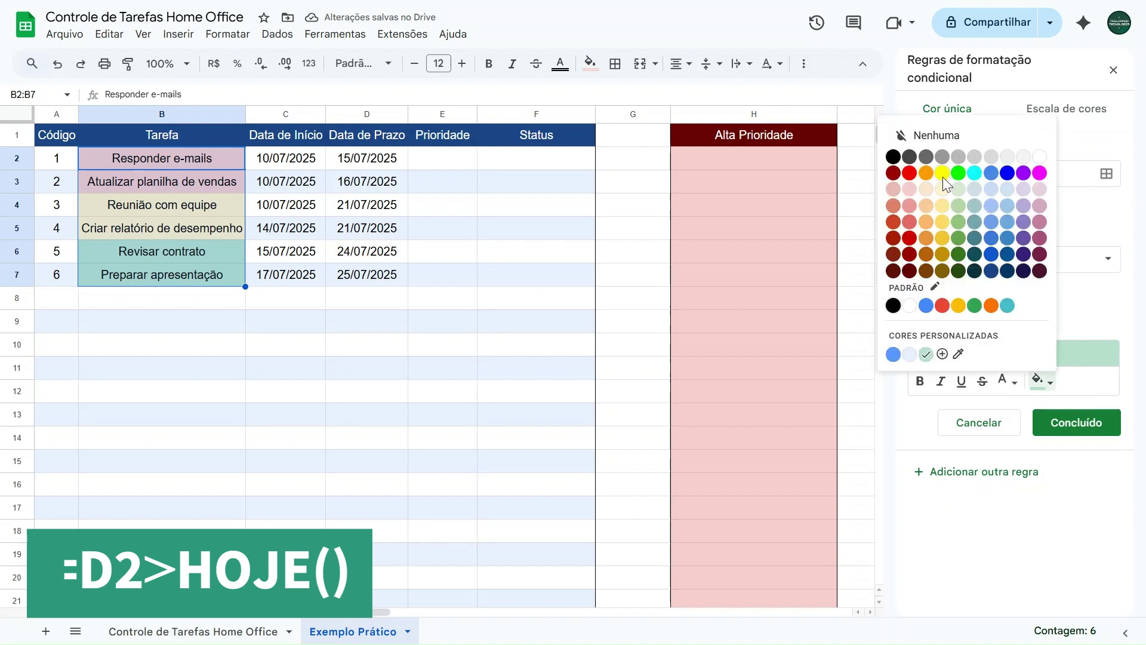
left_click(958, 190)
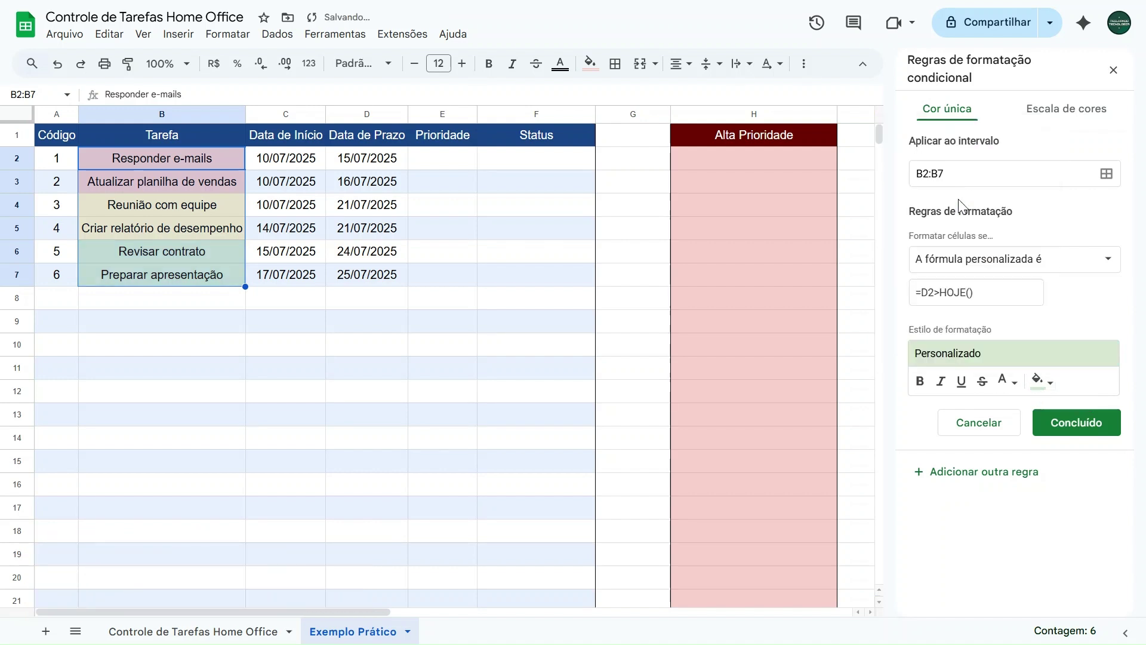
left_click(1096, 425)
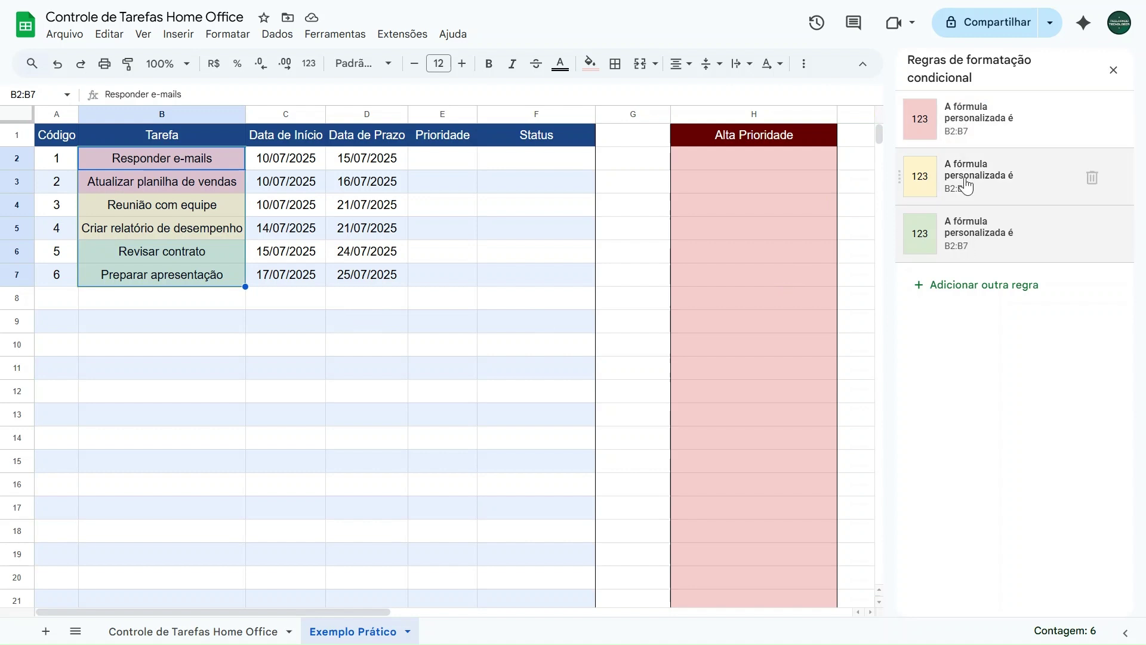
left_click(1116, 70)
left_click(230, 377)
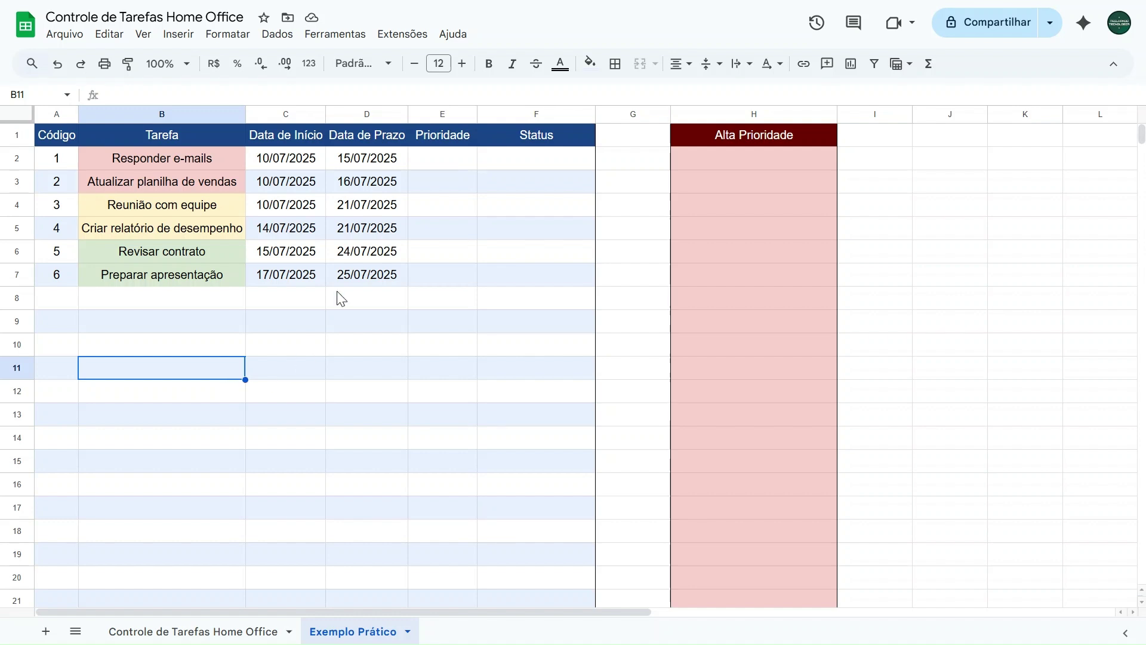
left_click_drag(418, 162, 509, 278)
left_click(443, 165)
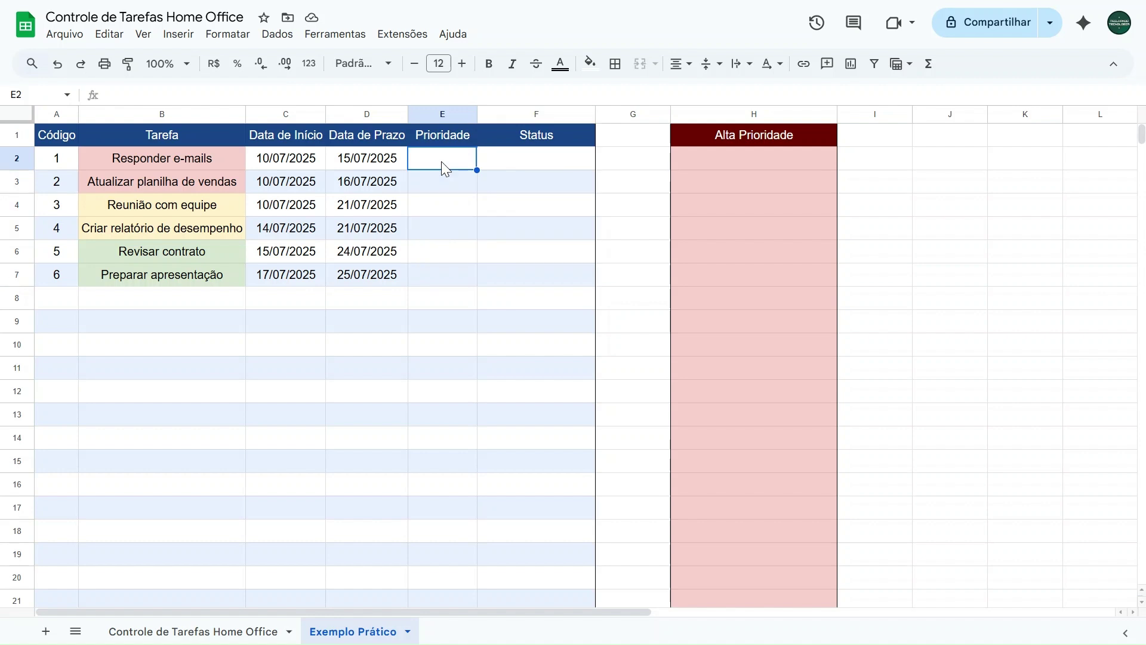
left_click(518, 162)
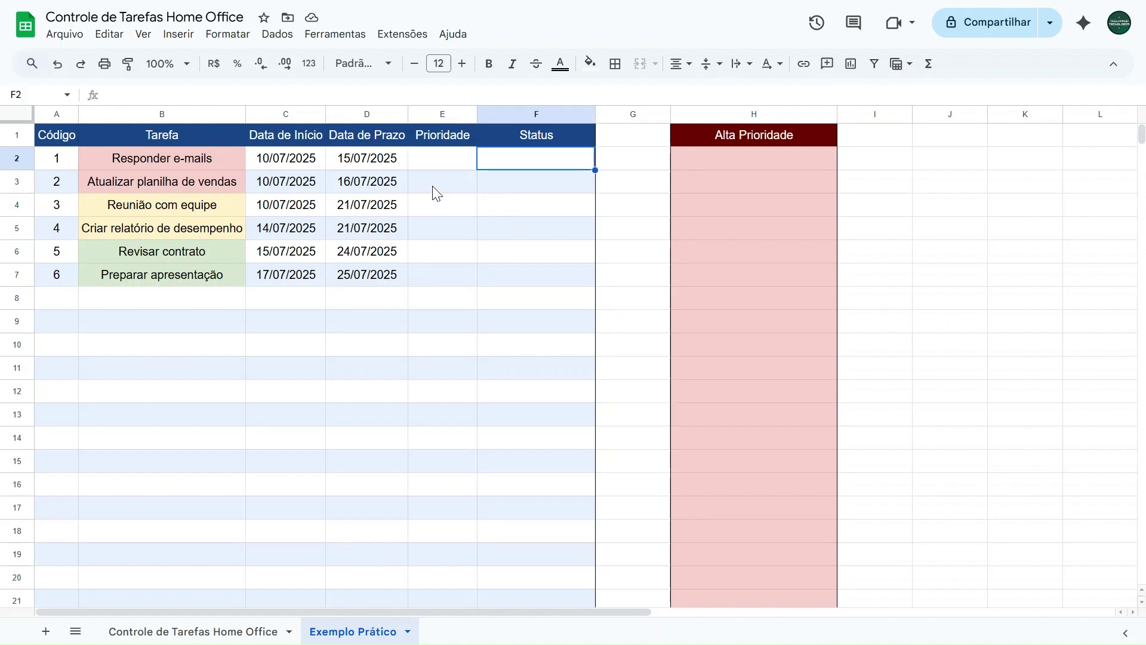
Insert a dropdown list in the Prioridade cells E2:E7 and name its first option Baixa.
left_click_drag(449, 156, 433, 282)
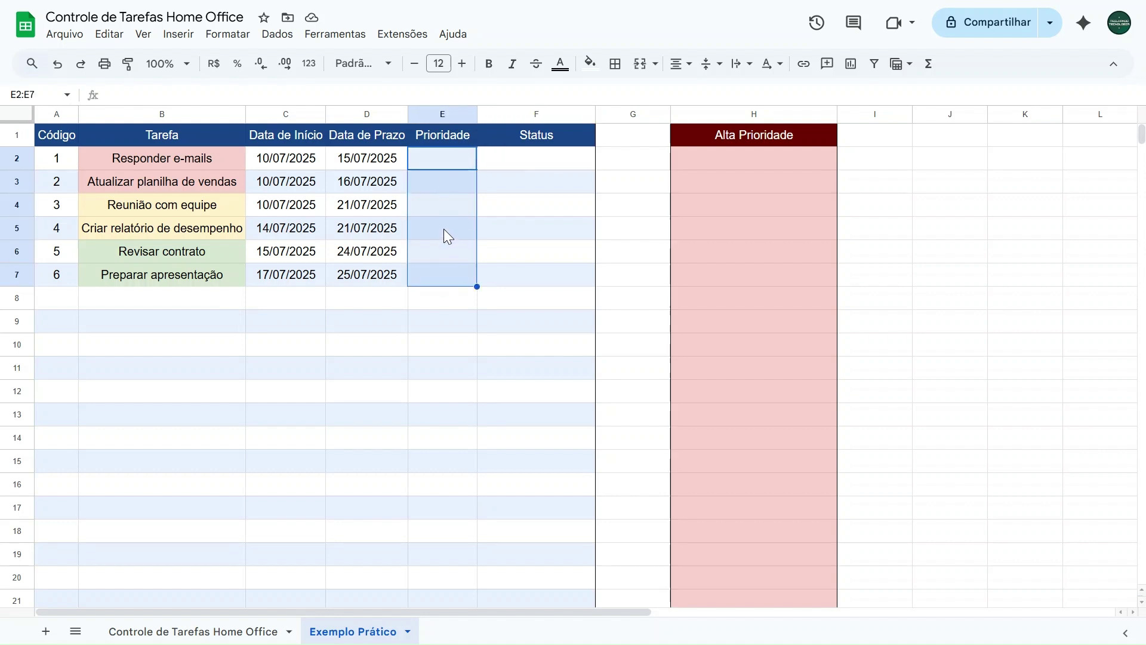
left_click(185, 42)
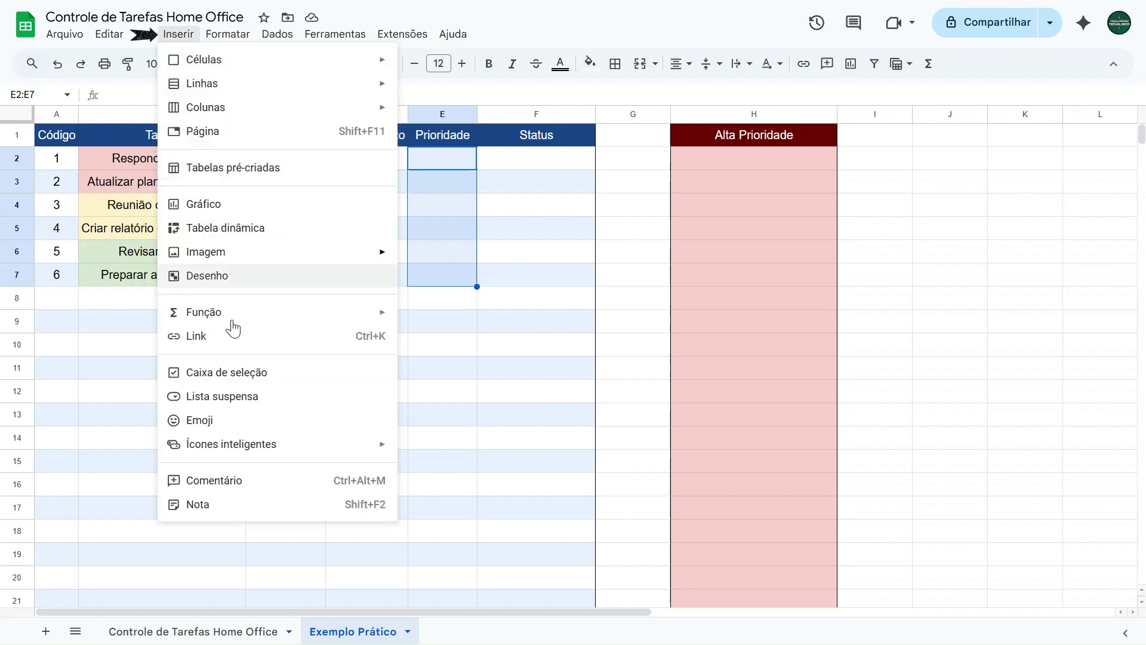
left_click(209, 401)
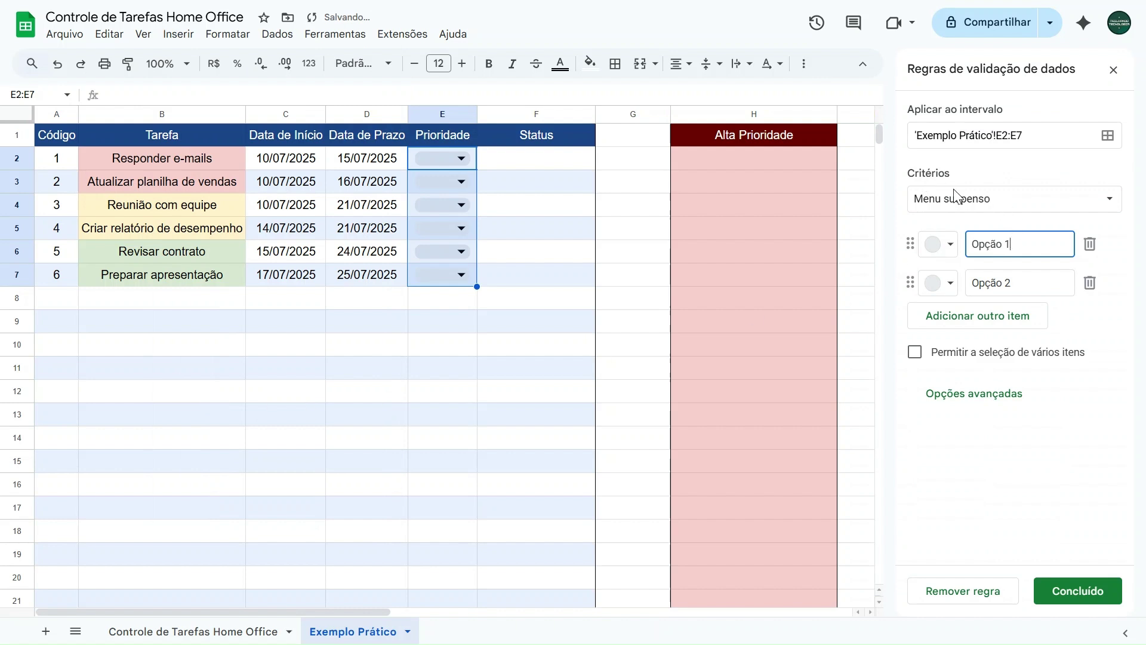
left_click_drag(1021, 244, 975, 244)
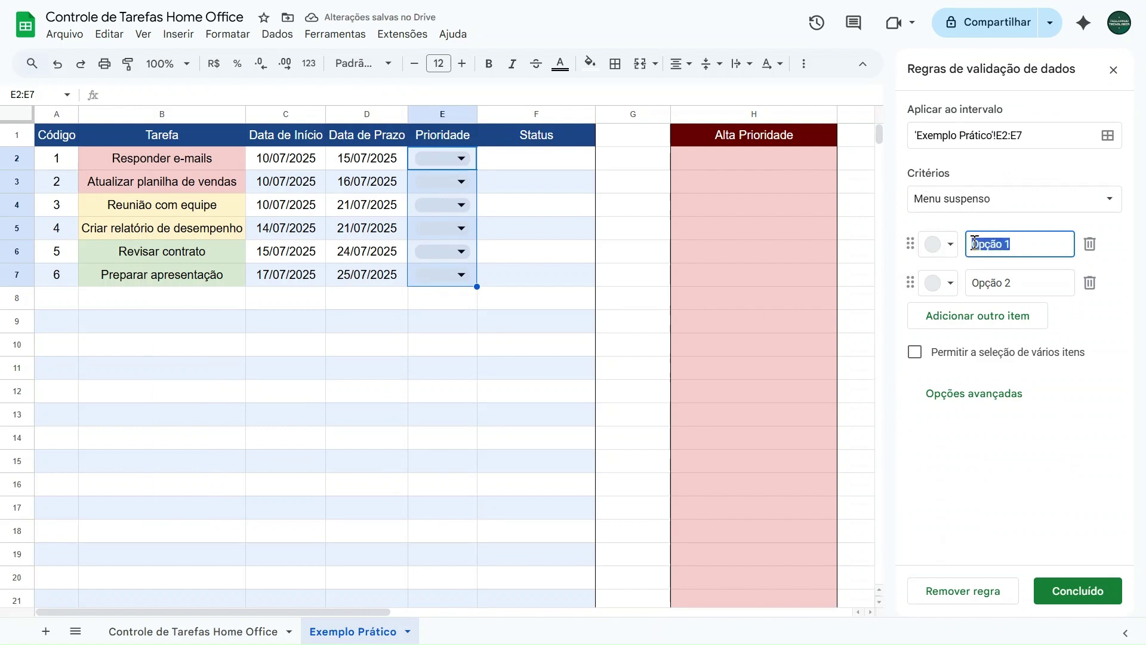
type("Alt")
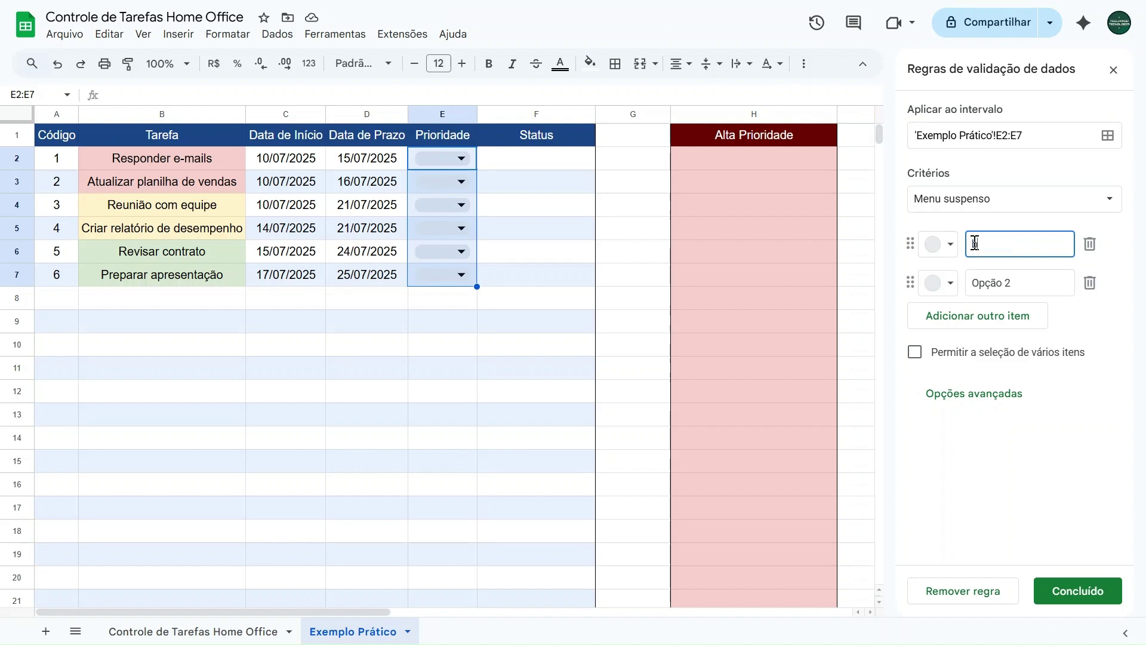
key("BackSpace")
key("BackSpace")
key("BackSpace")
type("Baixa")
Rename the second priority option as Média and add a third option named Alta.
left_click_drag(1039, 277, 973, 282)
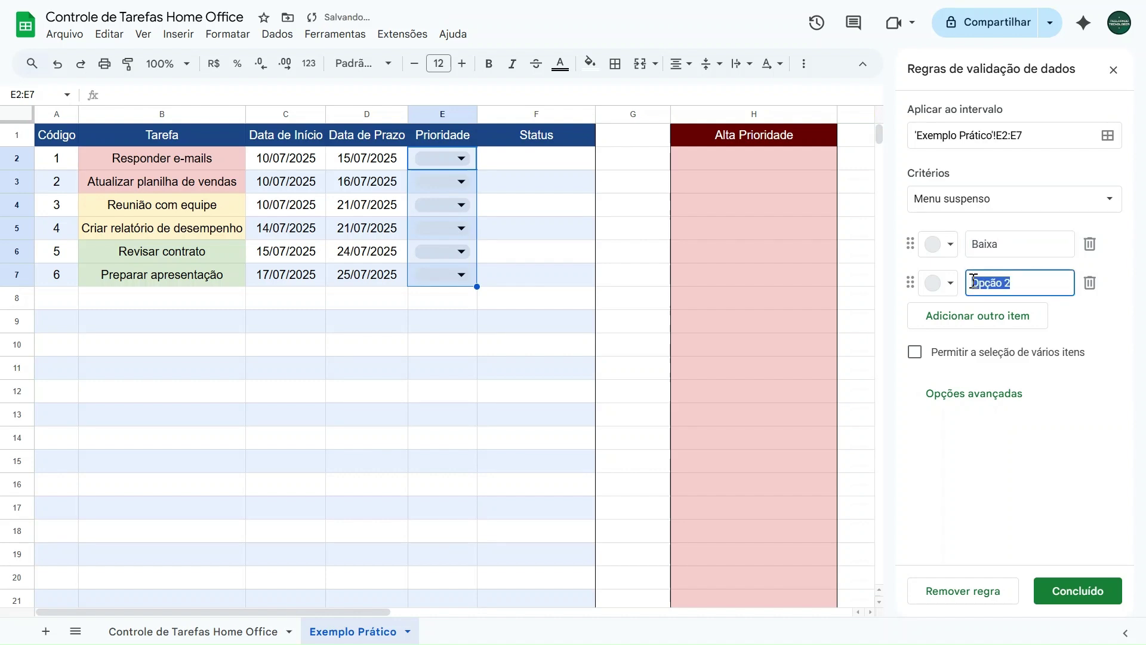
type("Média")
left_click(993, 329)
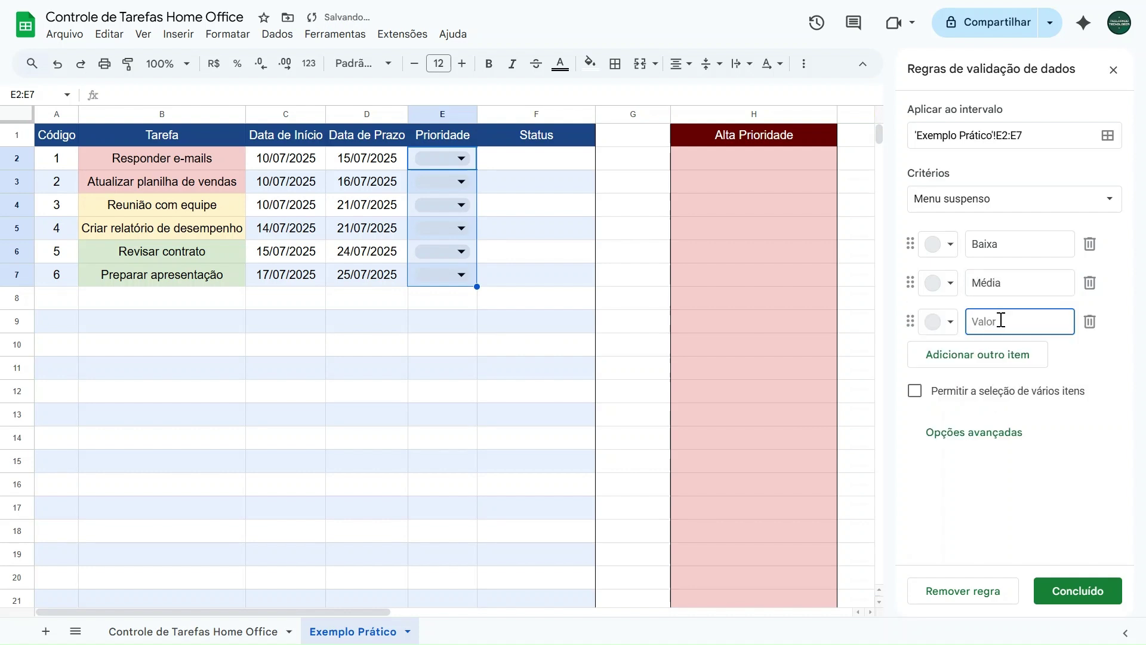
type("Alta")
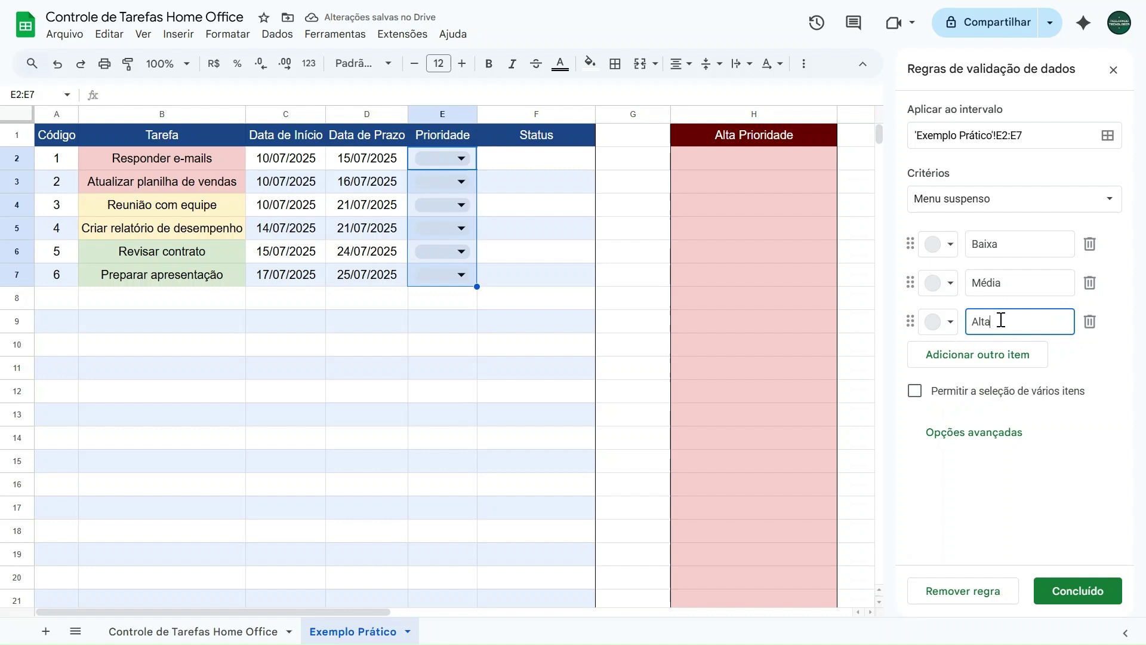
Color the priority options light blue for Baixa, light yellow for Média and light red for Alta, and save the dropdown rule.
left_click(937, 245)
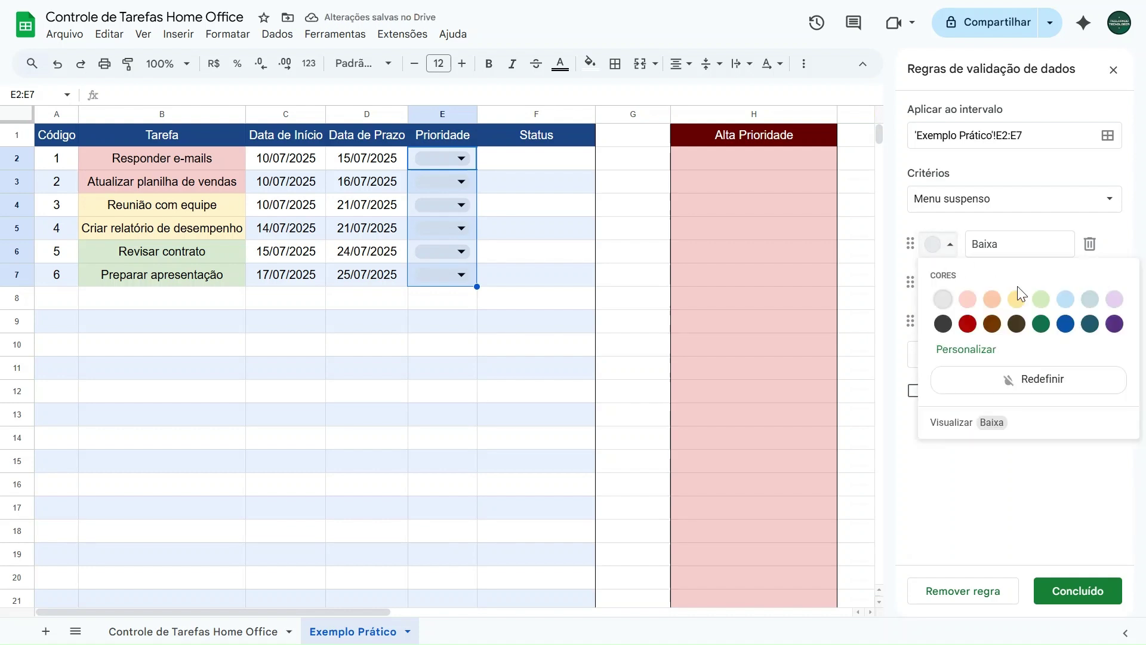
left_click(1061, 306)
left_click(937, 284)
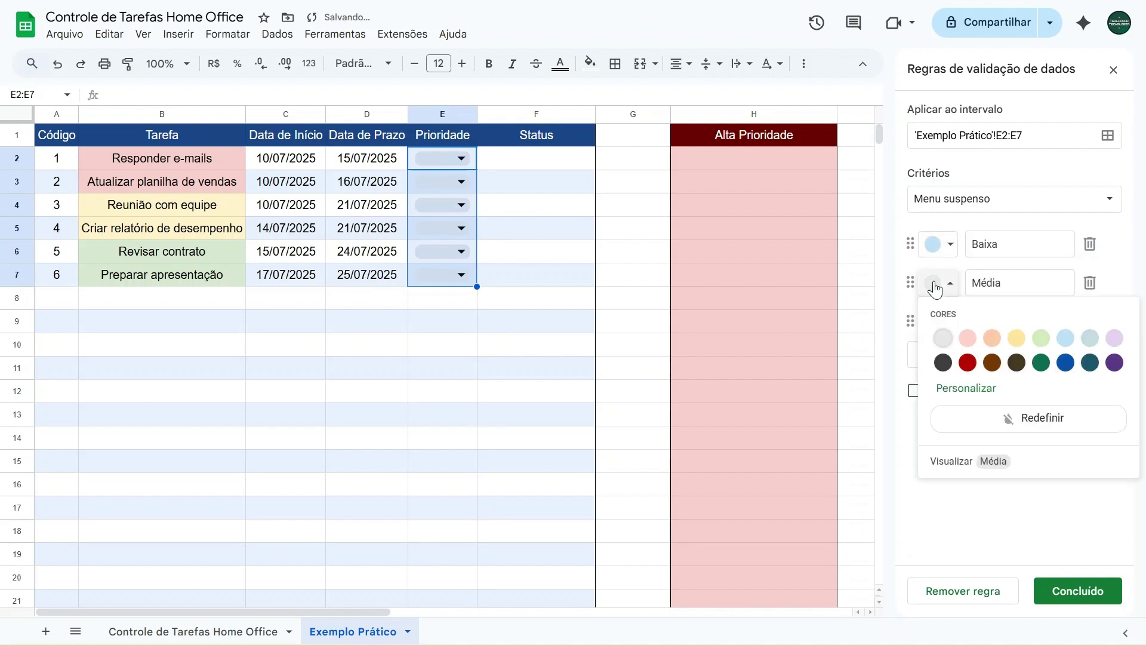
left_click(1018, 339)
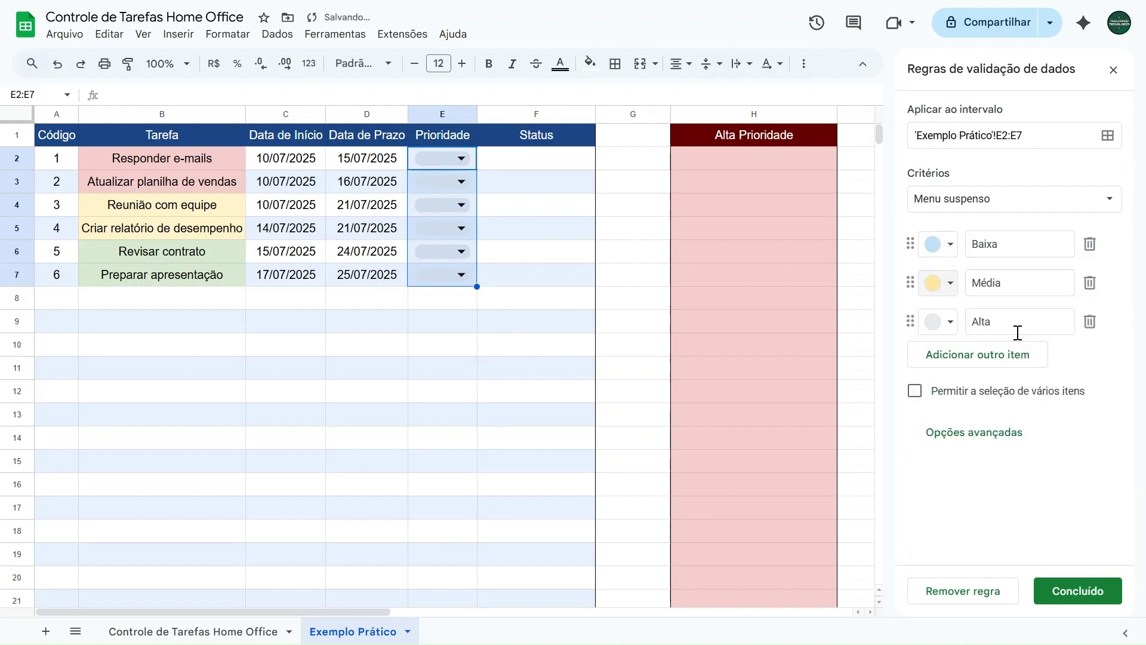
left_click(941, 323)
left_click(969, 377)
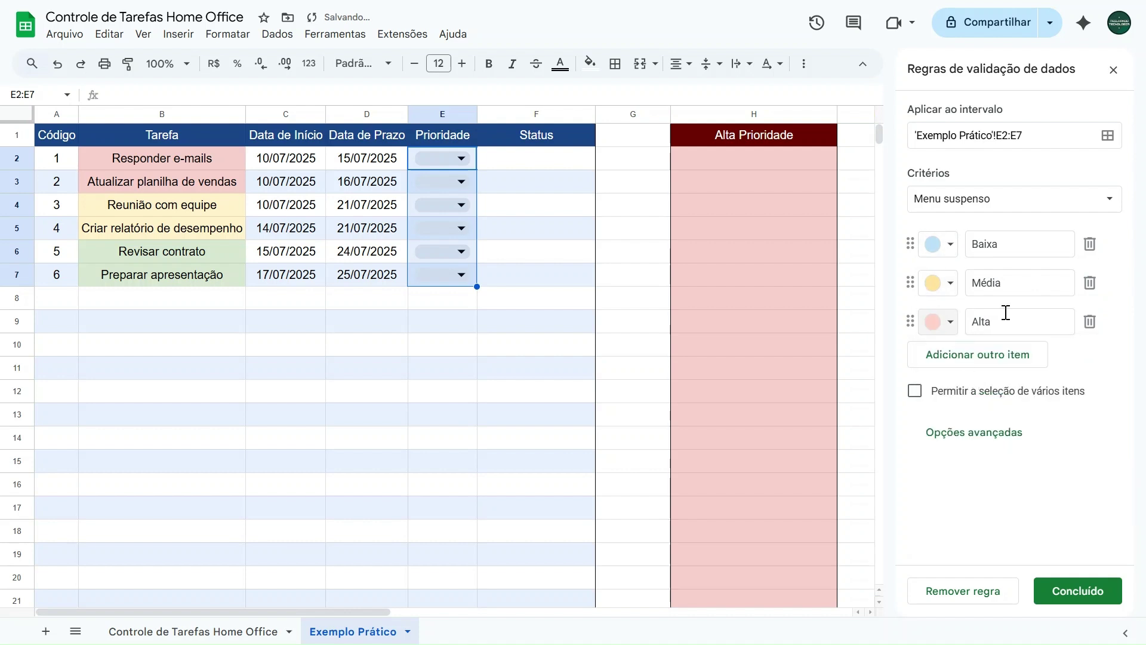
left_click(1072, 597)
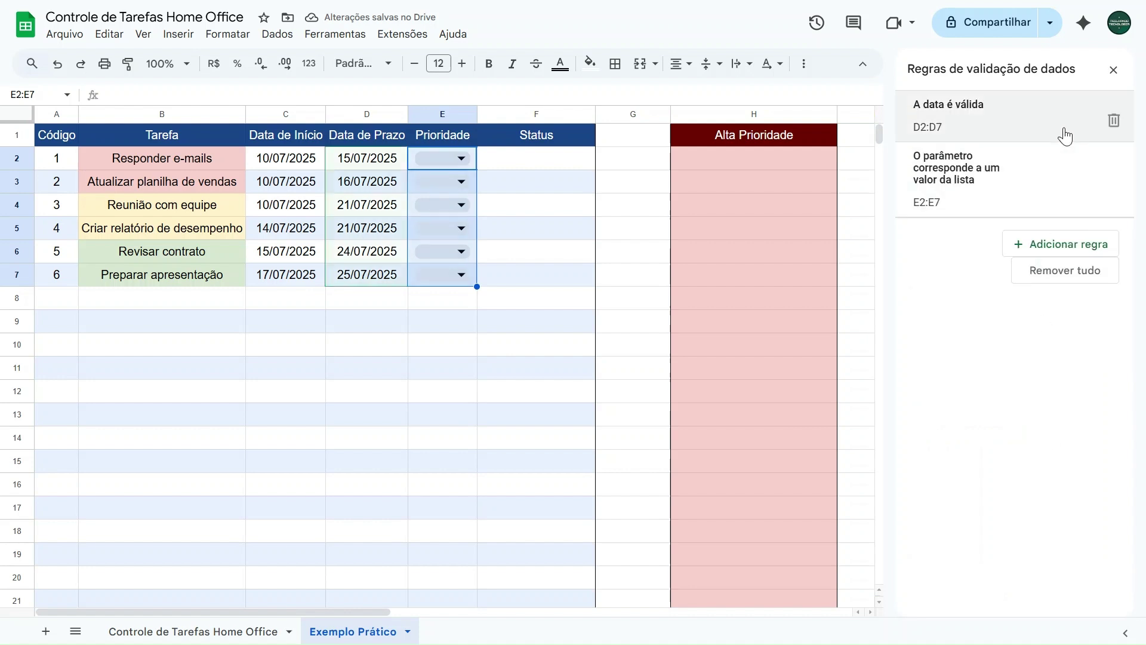
left_click(1115, 71)
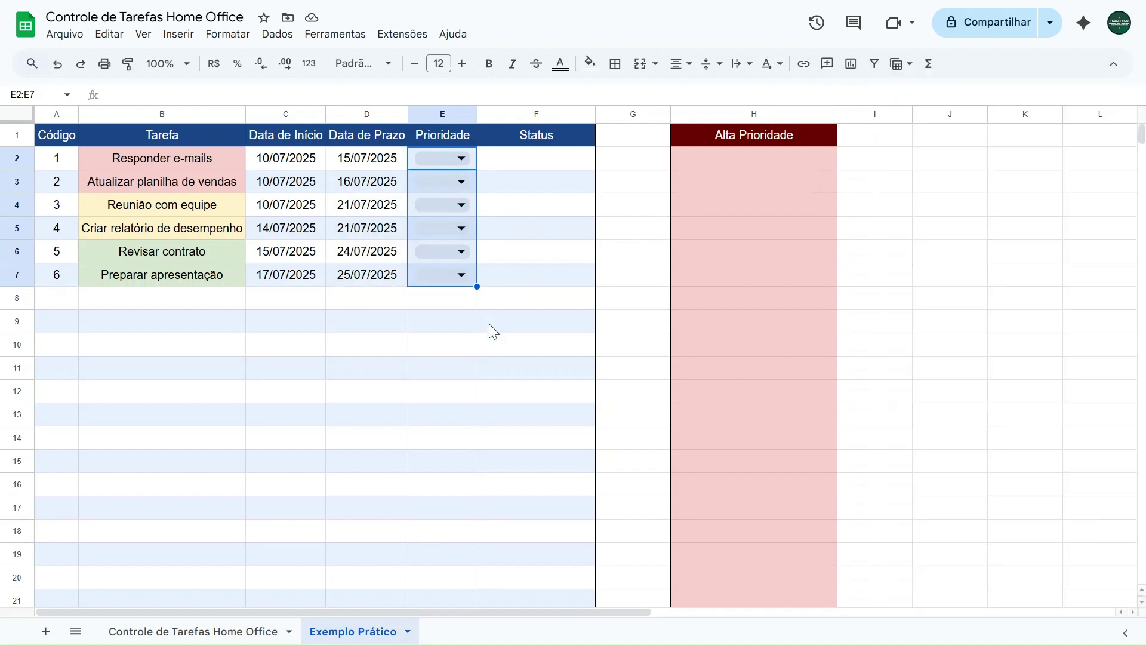
left_click(320, 307)
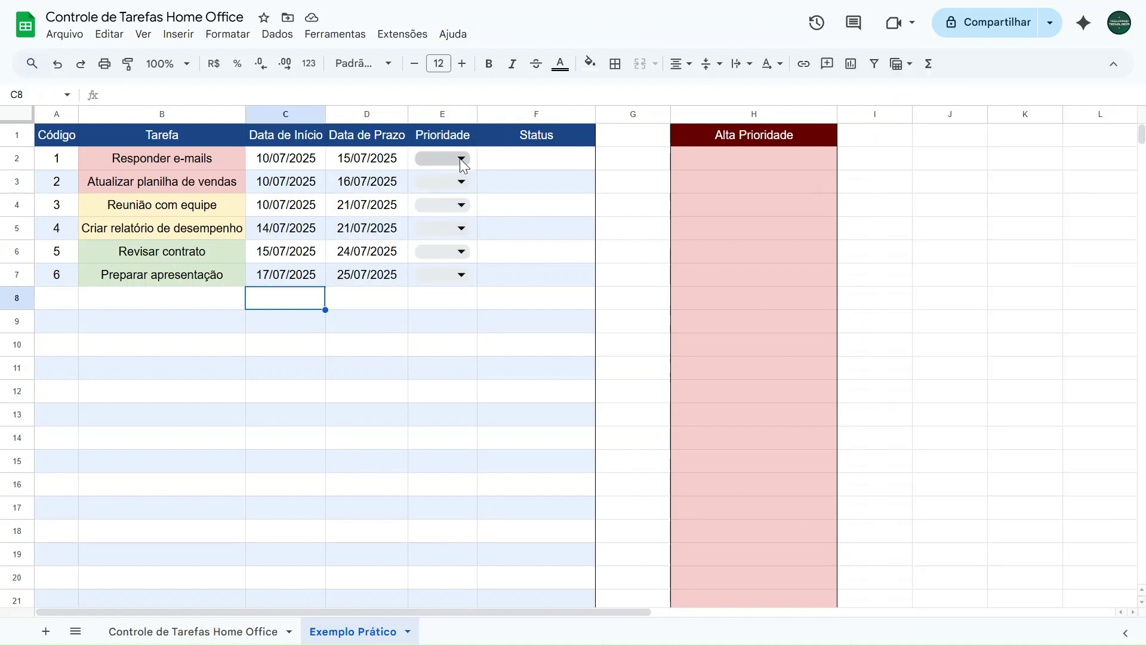
Set the priority of the first three tasks, E2 to E4, to Alta.
left_click(459, 158)
left_click(430, 230)
left_click(433, 179)
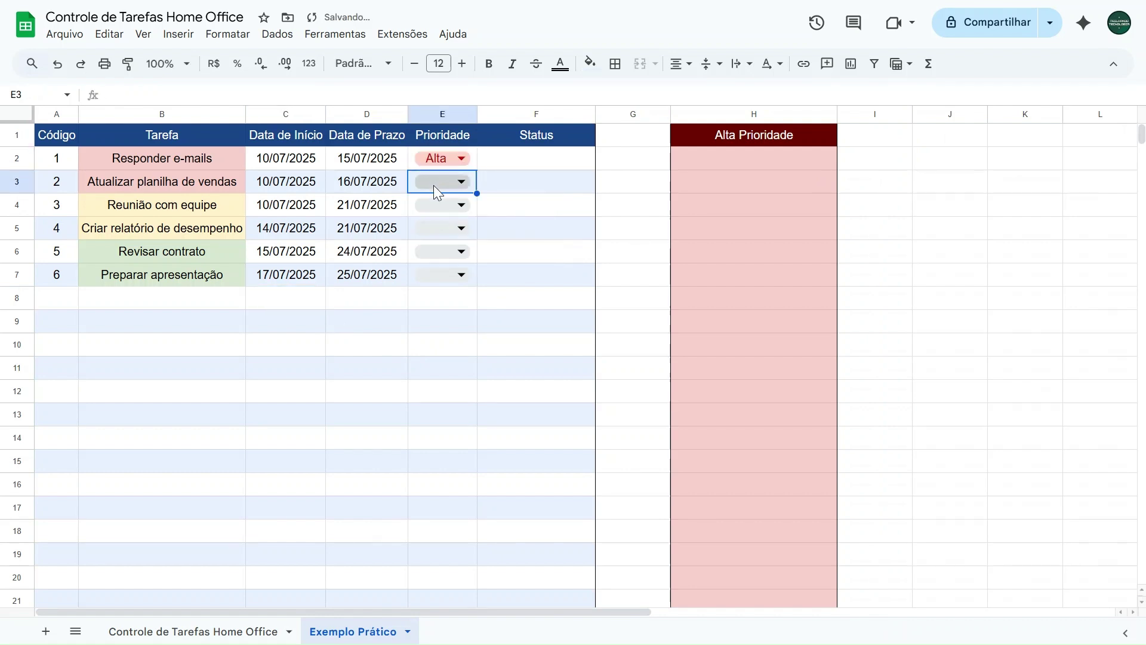
left_click(435, 182)
left_click(439, 258)
left_click(440, 208)
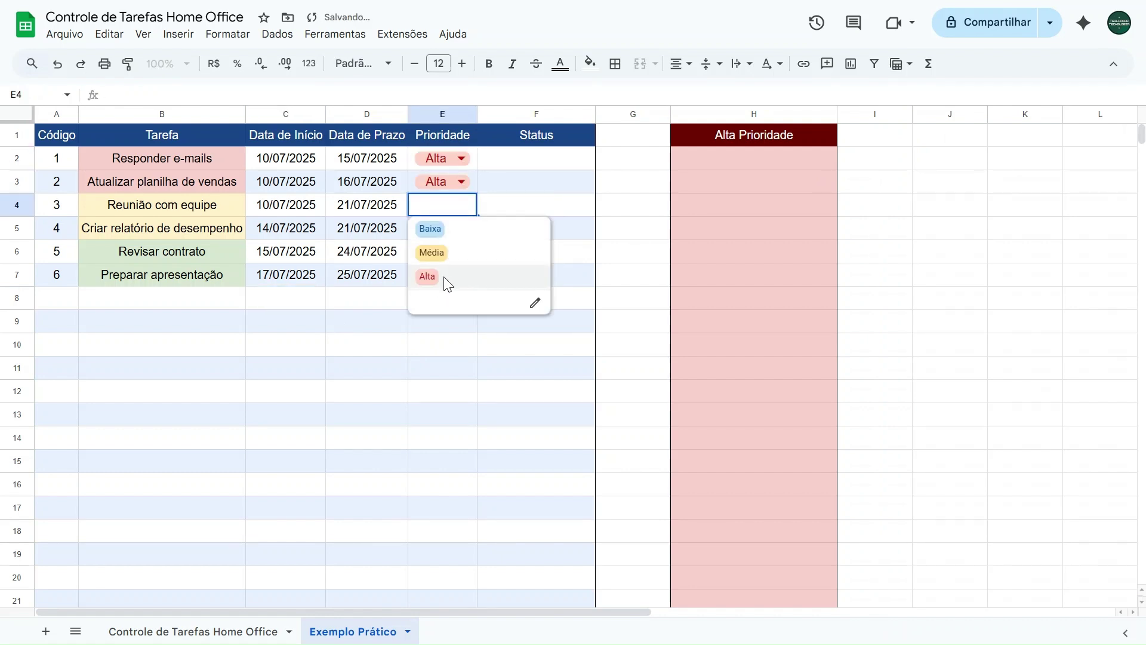
left_click(446, 279)
Set the priority of task 4 to Média and of tasks 5 and 6 to Baixa.
left_click(439, 229)
left_click(439, 277)
left_click(435, 256)
left_click(438, 253)
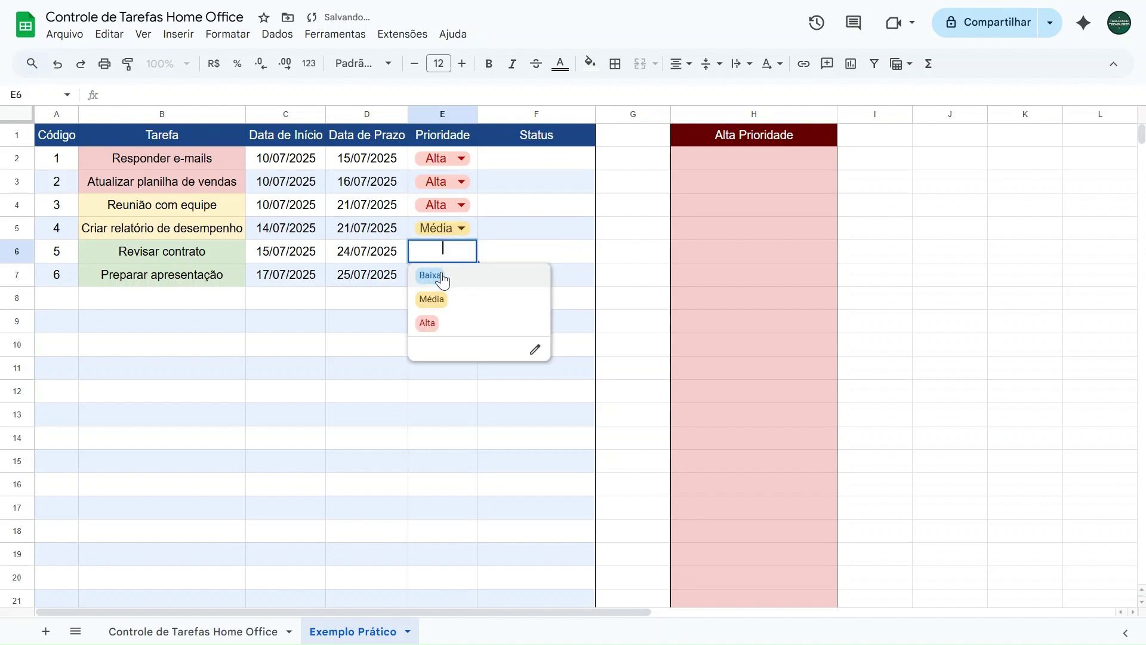
left_click(440, 275)
left_click(442, 281)
left_click(440, 276)
left_click(437, 309)
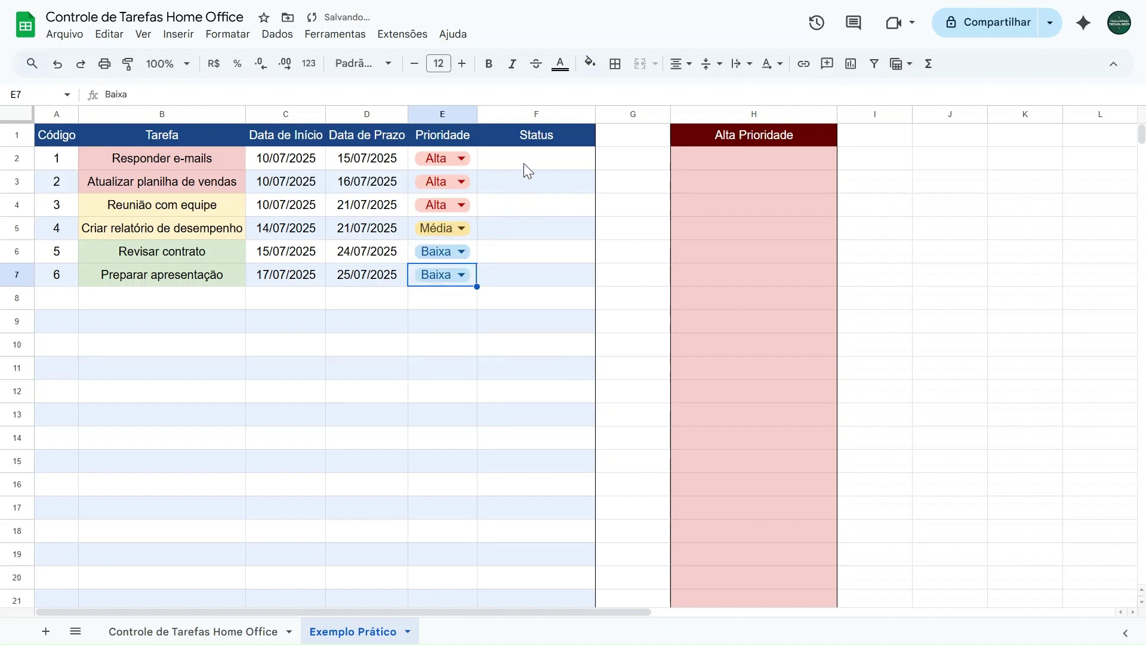
Insert a dropdown list in the Status cells F2:F7 and name its first option Pendente.
left_click_drag(525, 160, 512, 273)
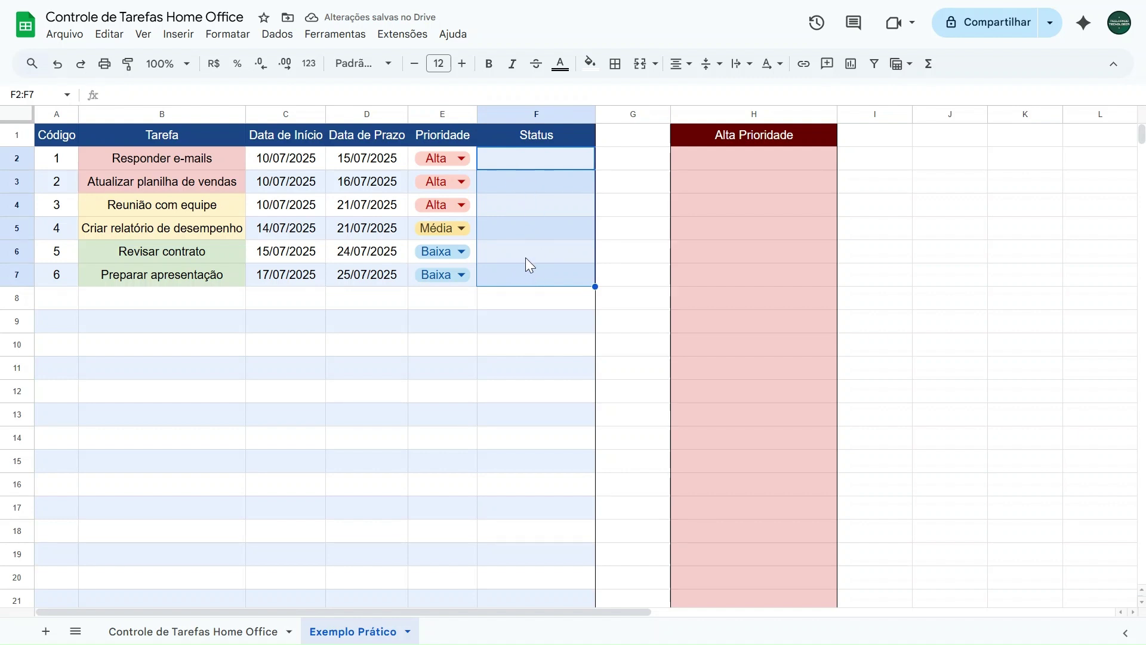
left_click(179, 35)
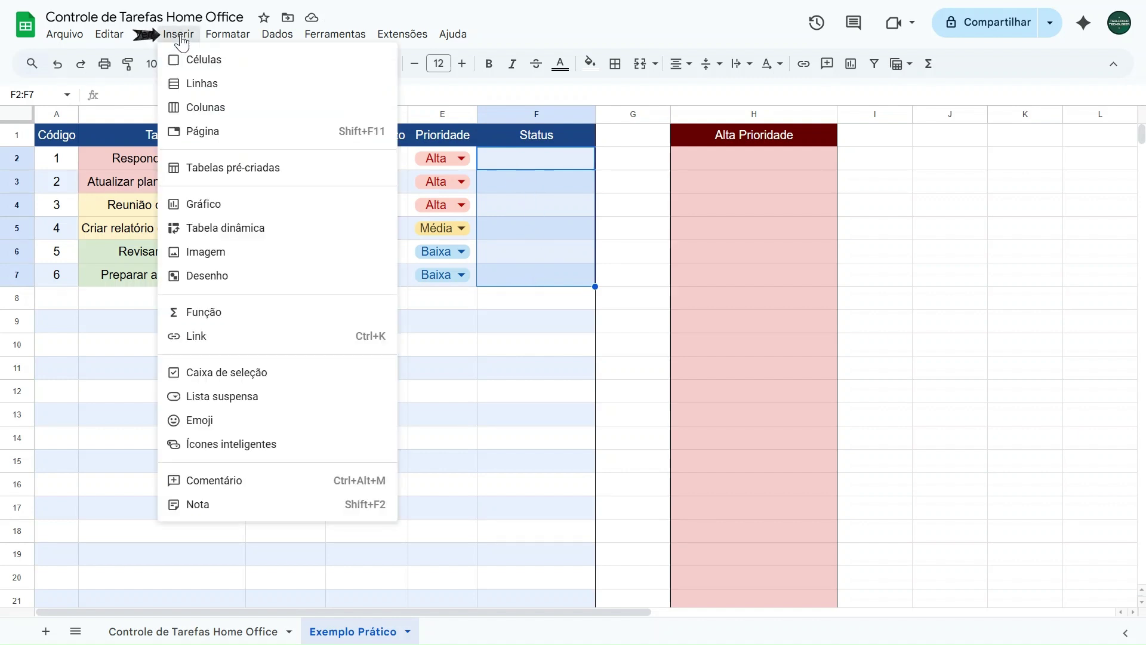
left_click(201, 397)
left_click_drag(1011, 245, 956, 245)
type("P")
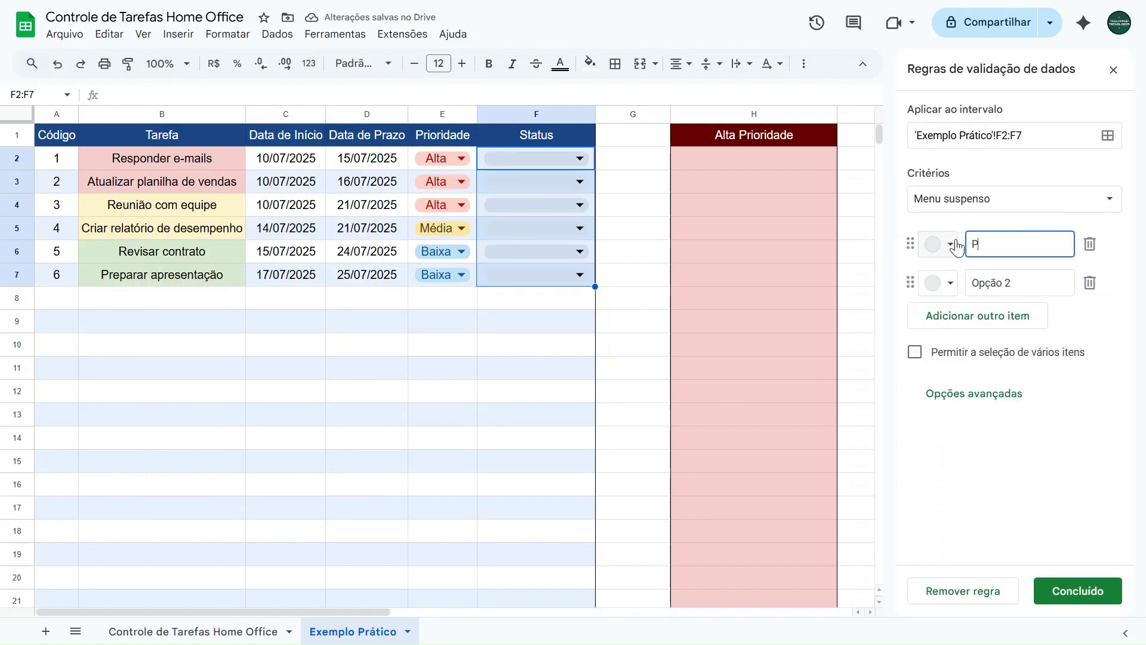
type("enden")
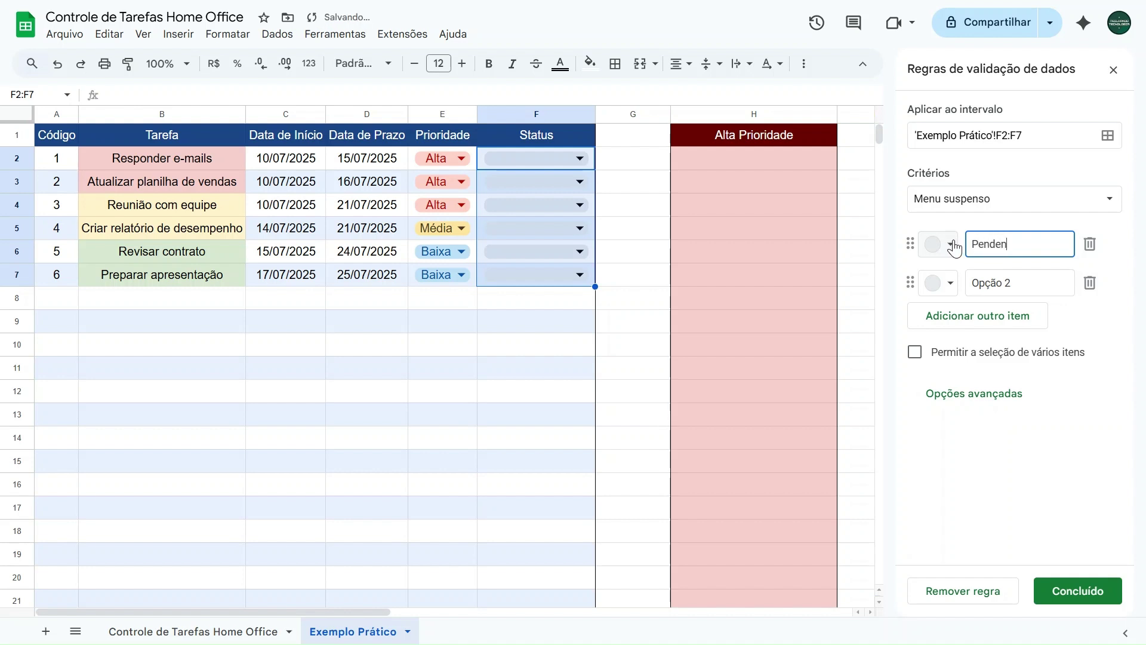
type("te")
Rename the second status option as Em andamento and add a third option named Concluída.
left_click_drag(1031, 286, 970, 286)
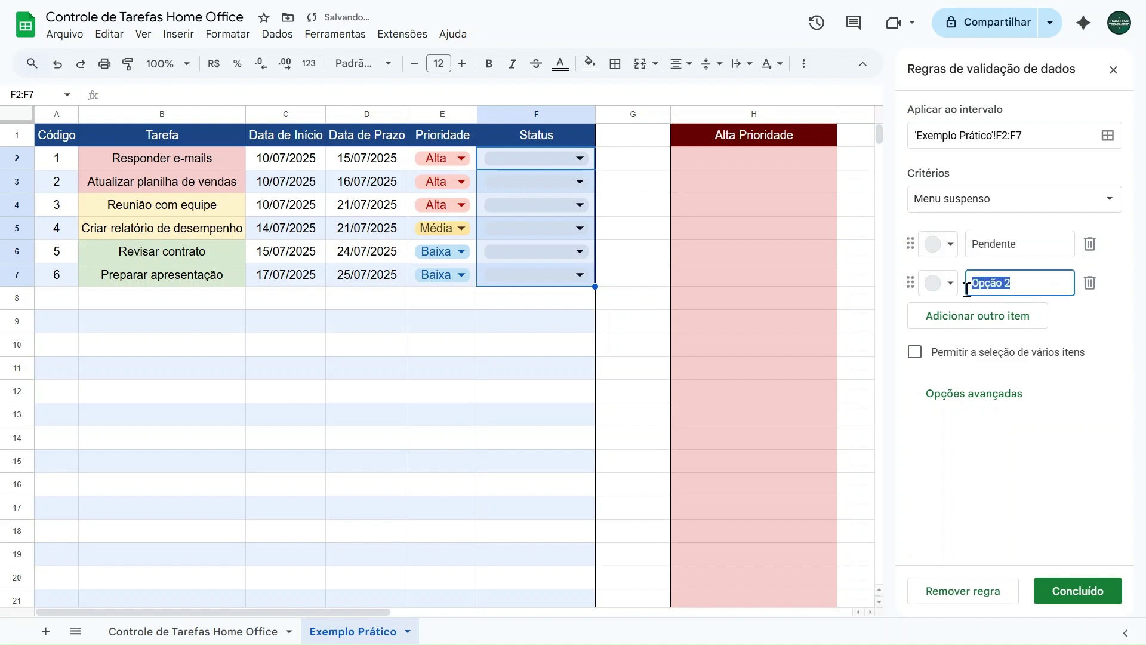
type("Em an")
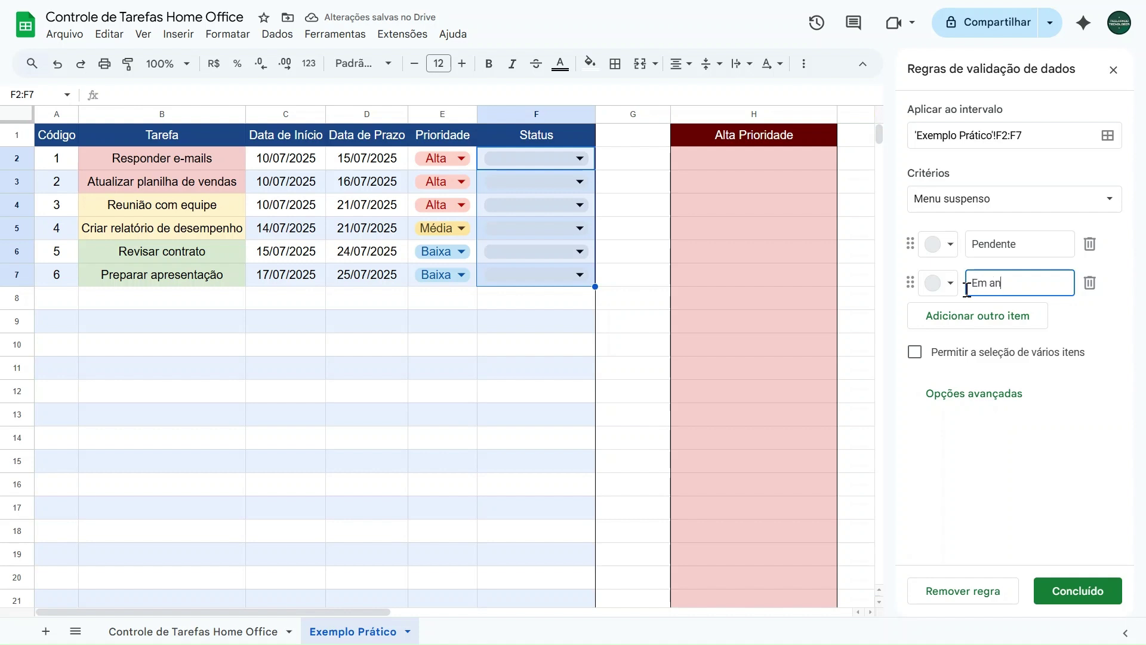
type("damento")
left_click(953, 314)
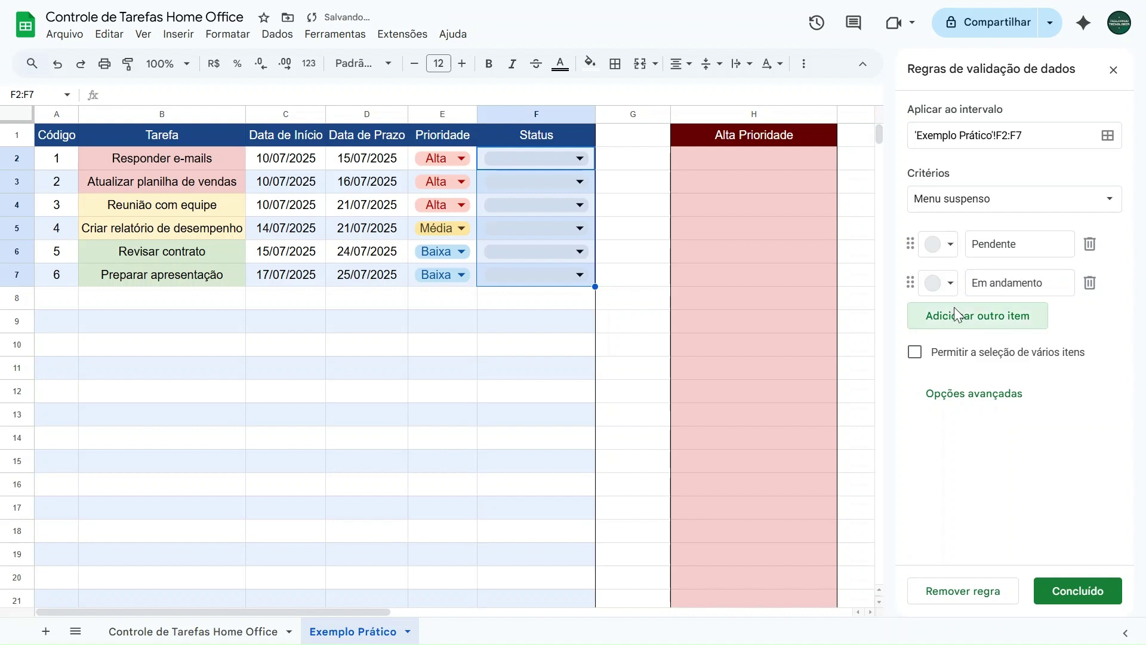
type("Concluída")
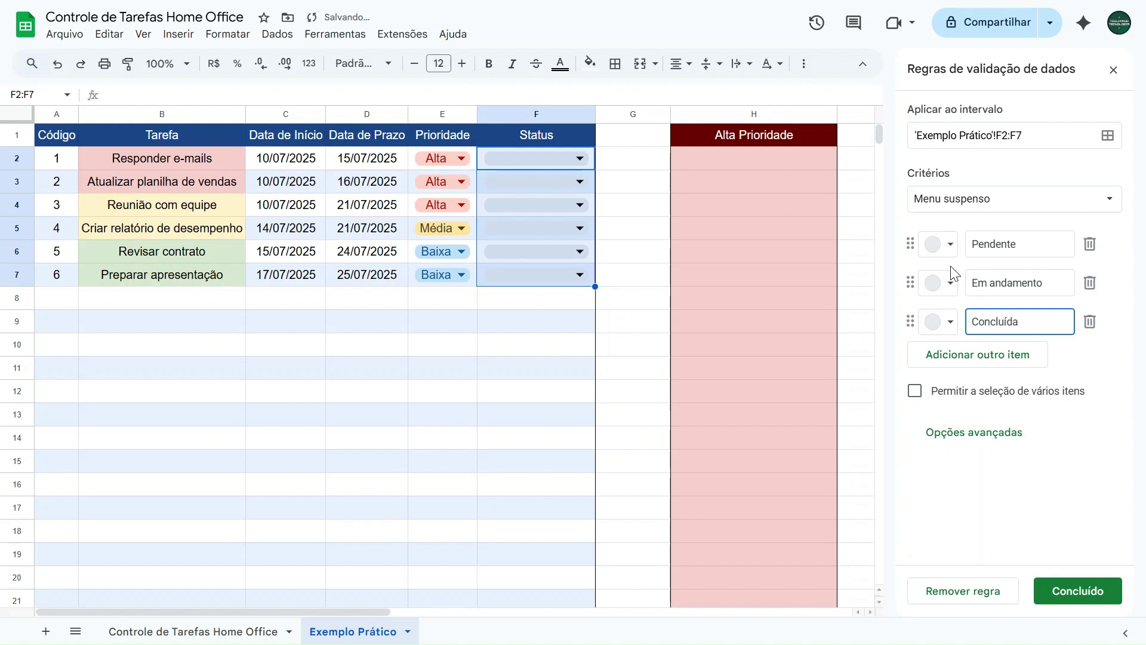
Color the status options dark blue for Pendente, dark purple for Em andamento and dark green for Concluída, and save the dropdown rule.
left_click(944, 244)
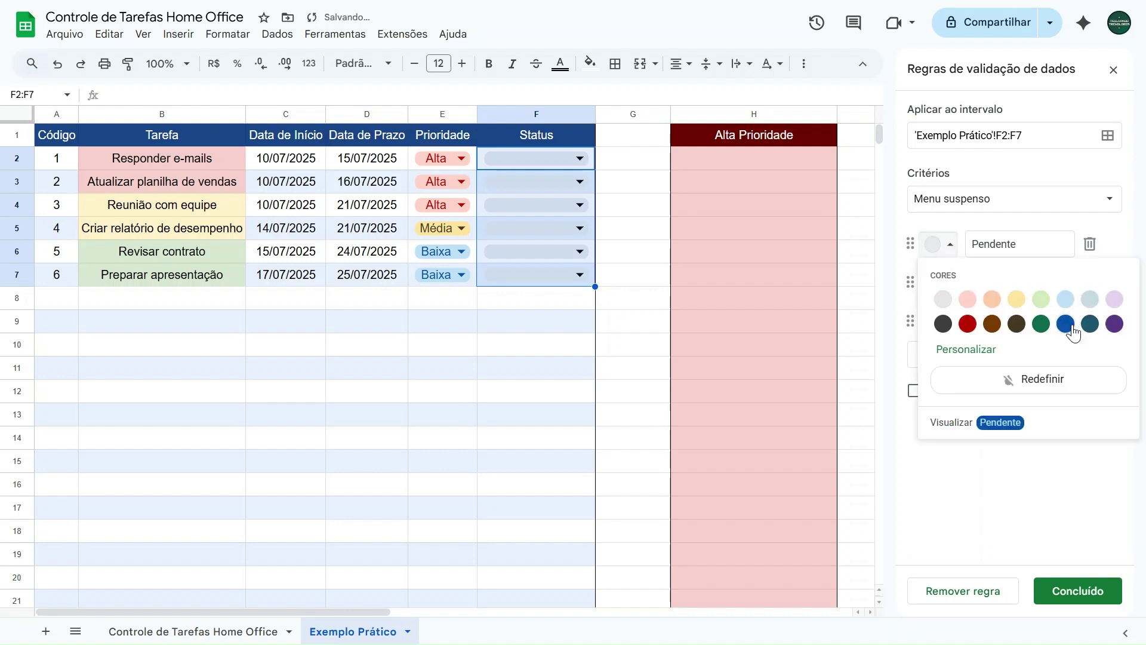
left_click(1066, 324)
left_click(939, 283)
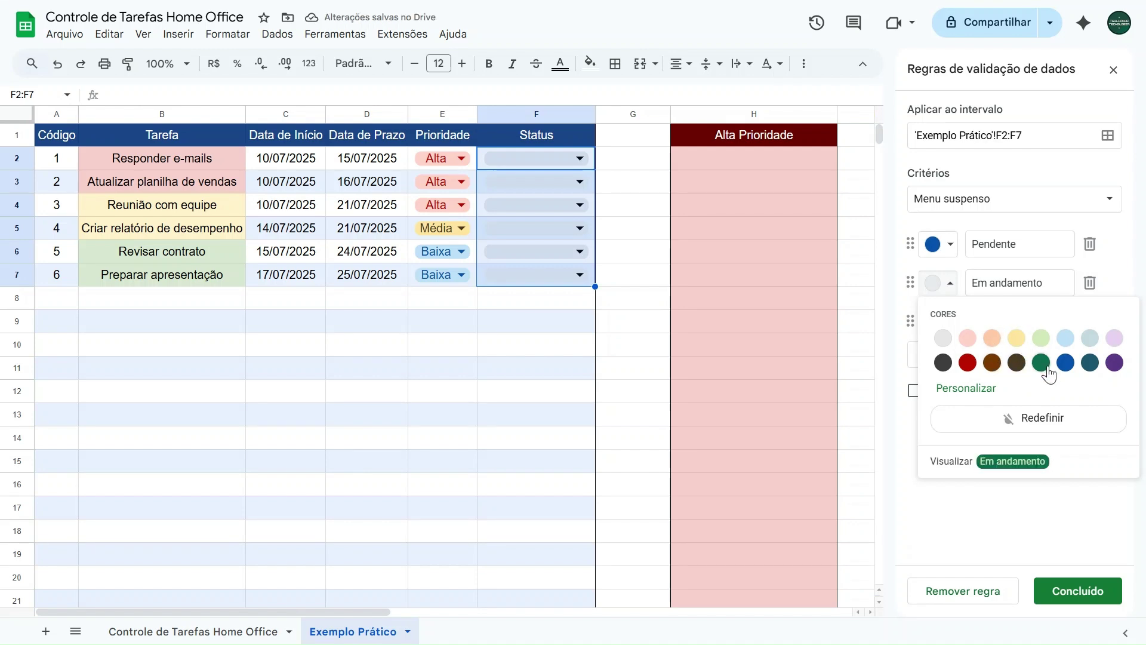
left_click(1115, 363)
left_click(949, 327)
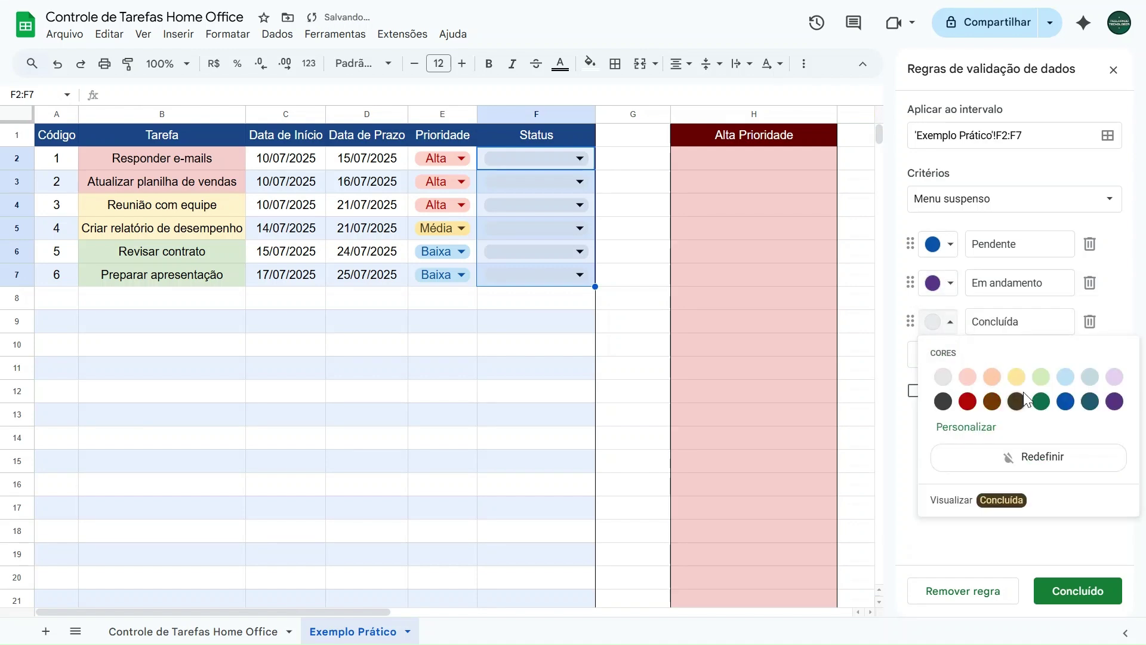
left_click(1045, 405)
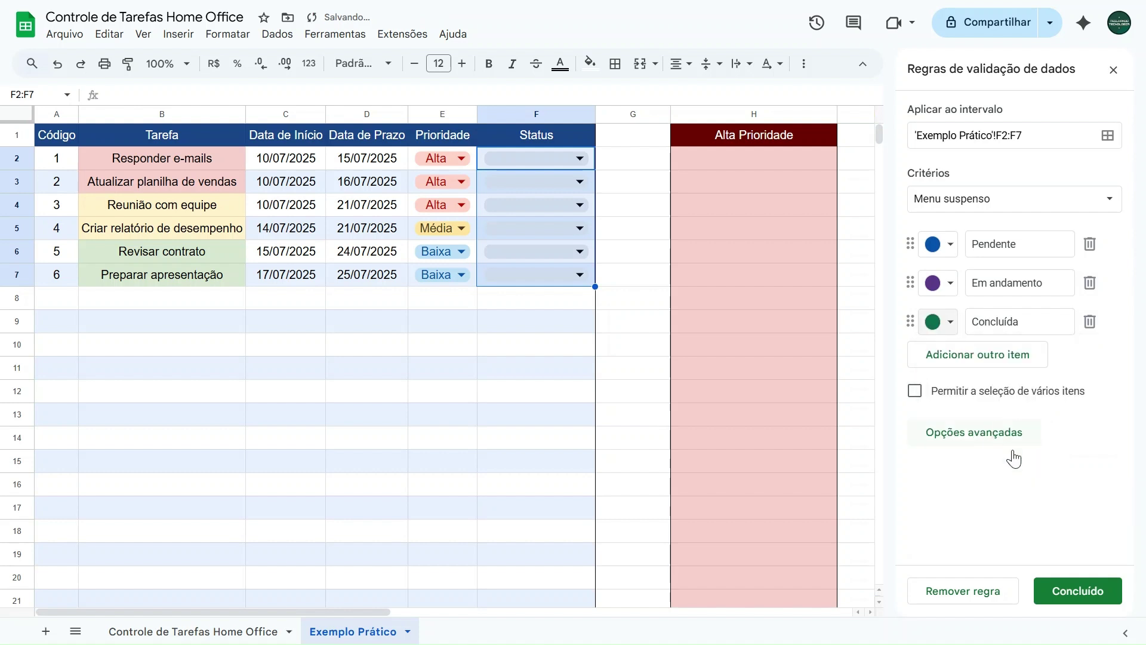
left_click(1069, 597)
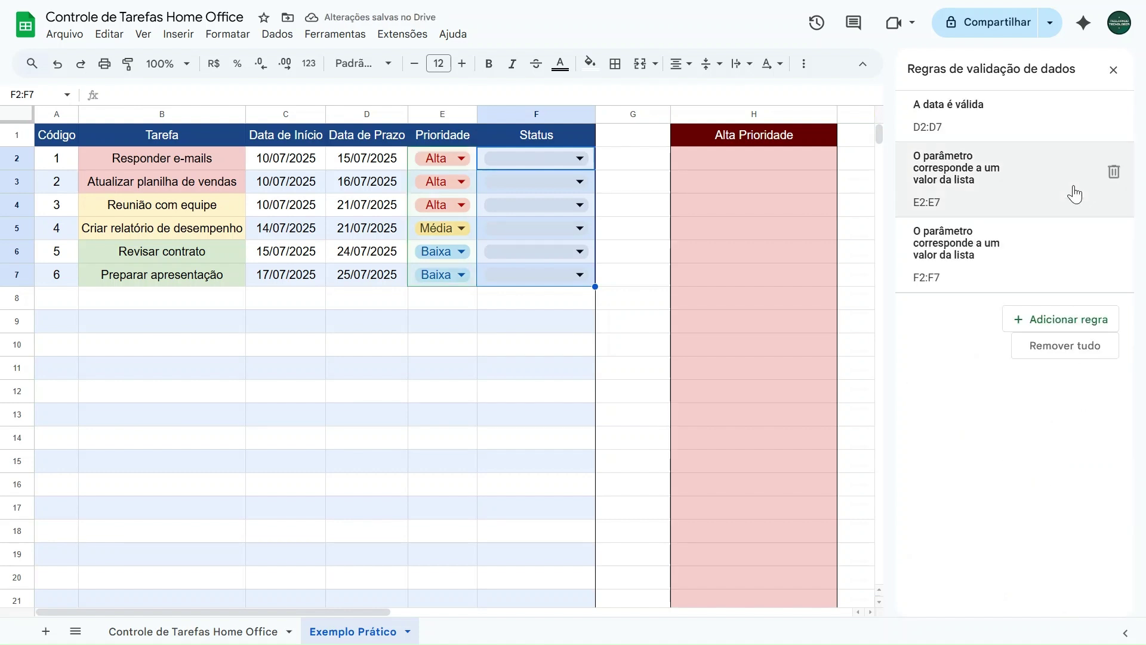
left_click(1115, 69)
left_click(438, 344)
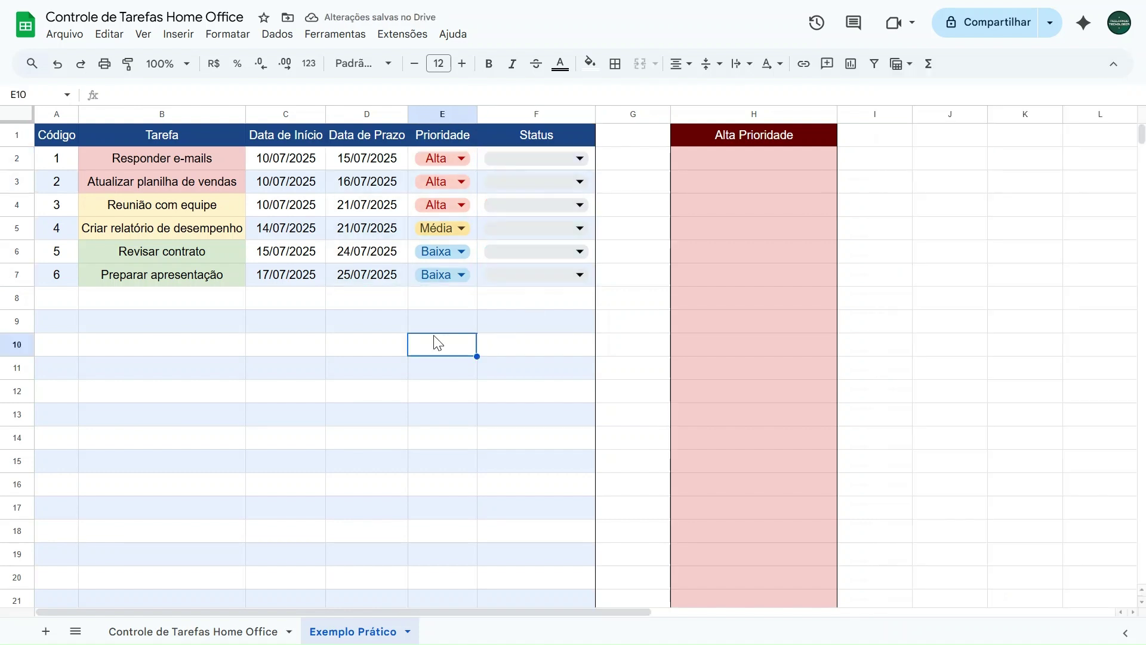
Set the status of tasks 1 and 3 to Em andamento and of task 2 to Pendente.
left_click(519, 158)
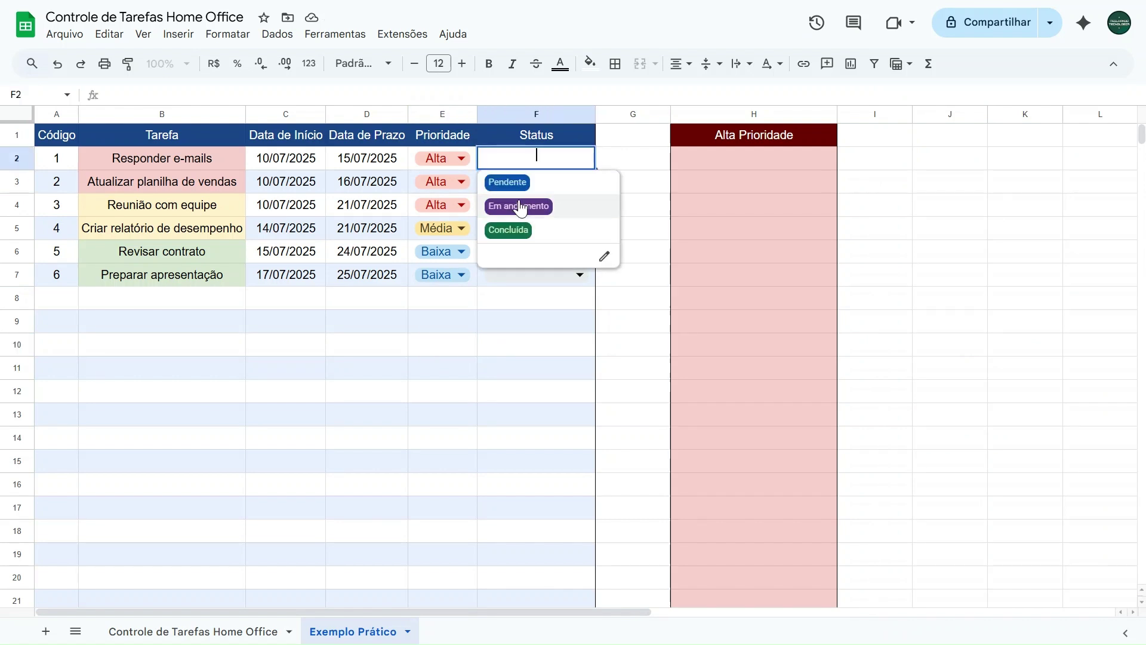
left_click(518, 206)
left_click(517, 187)
left_click(511, 205)
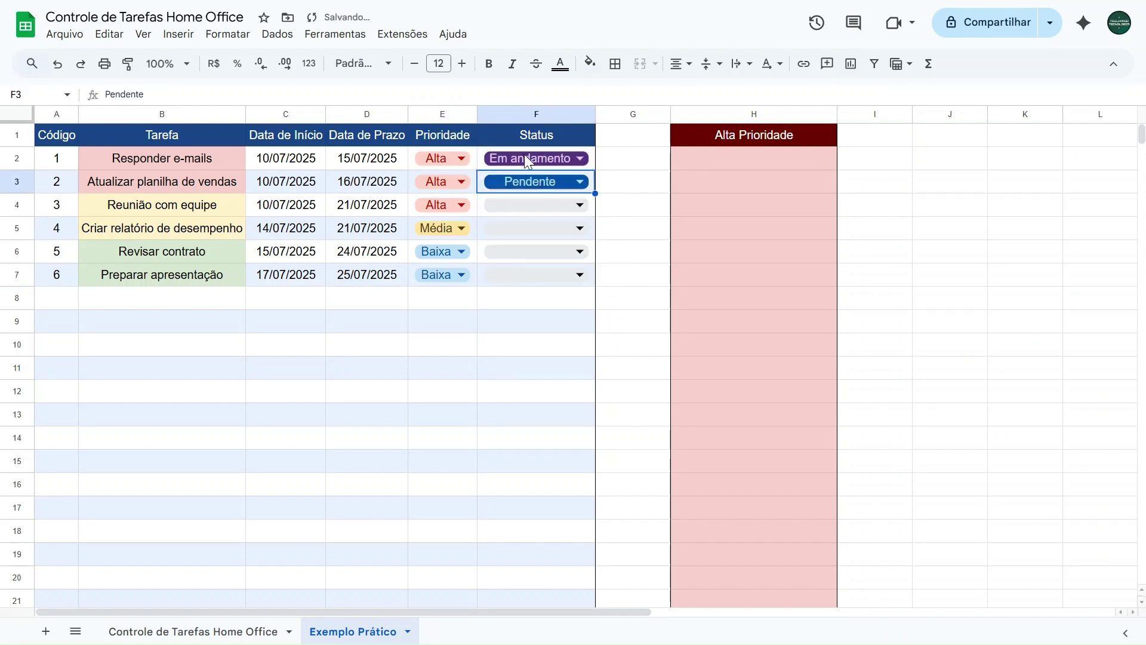
left_click(522, 203)
left_click(515, 252)
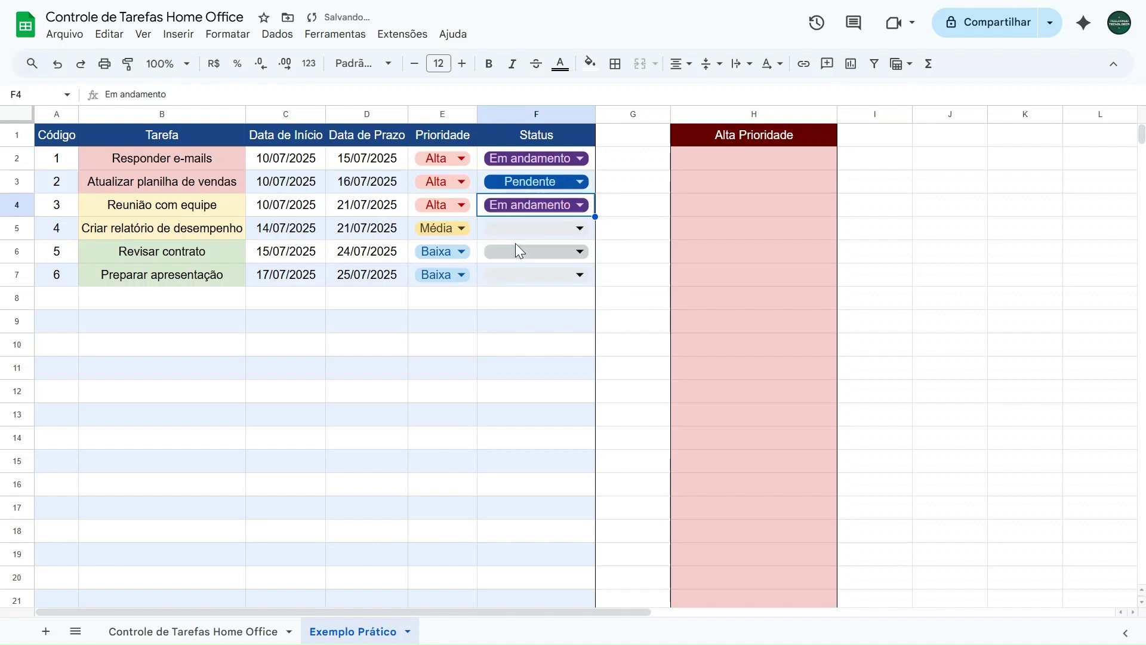
Set the status of tasks 4, 5 and 6 to Pendente.
left_click(515, 228)
left_click(514, 256)
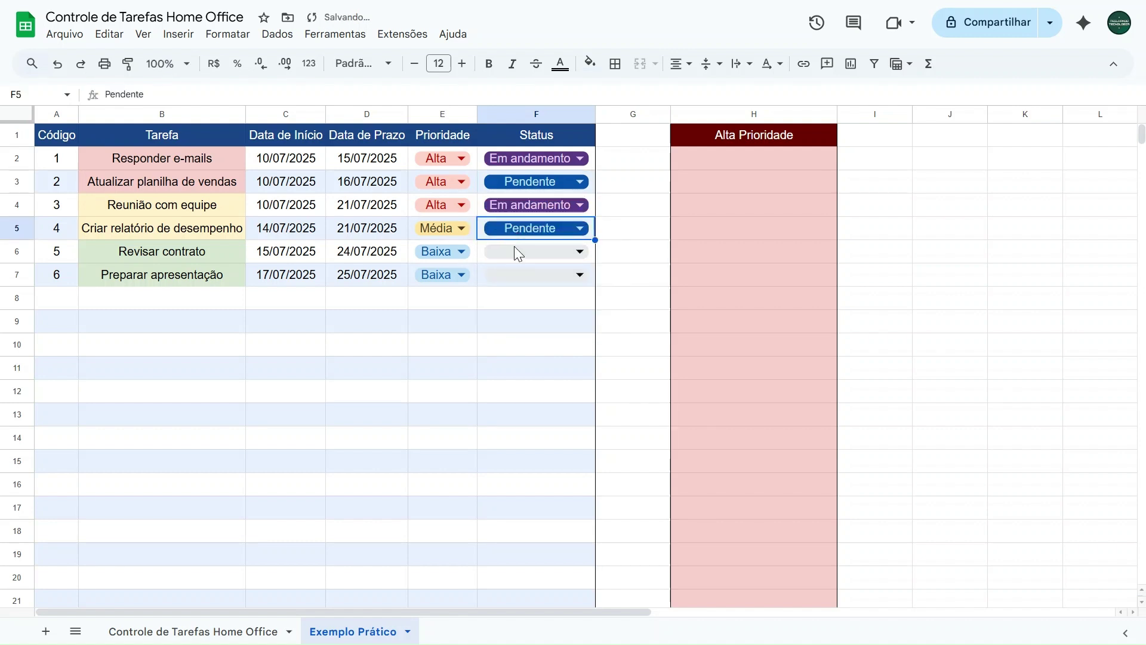
left_click(514, 248)
left_click(513, 275)
left_click(512, 271)
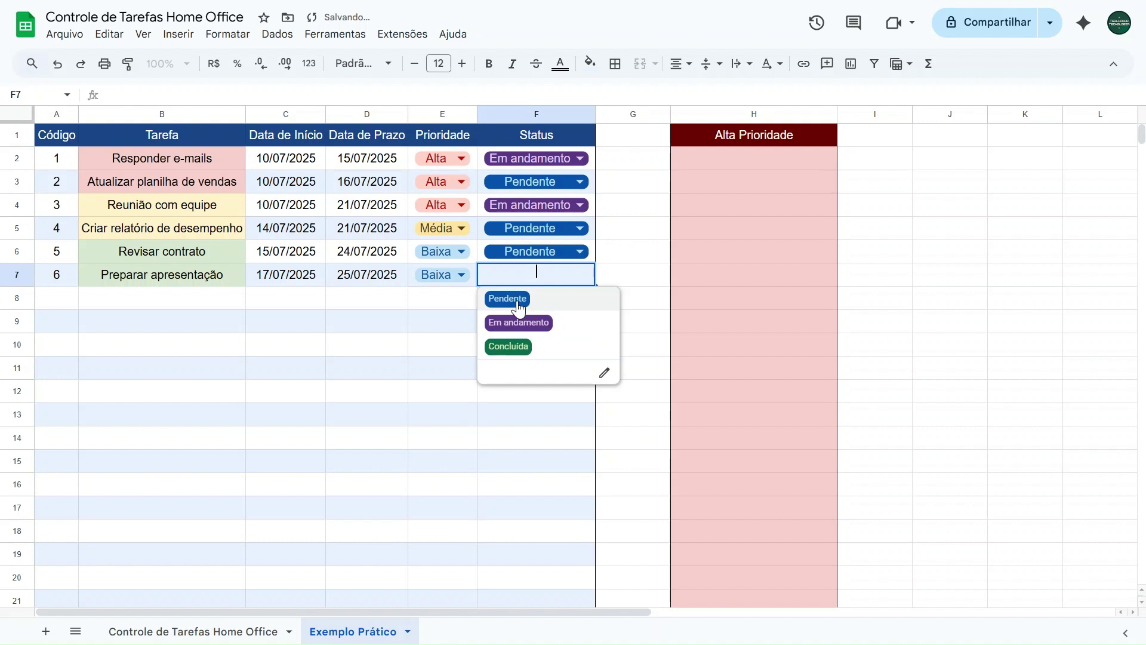
left_click(514, 298)
Change the status of tasks 4 and 2 to Concluída.
left_click(531, 230)
left_click(531, 299)
left_click(530, 184)
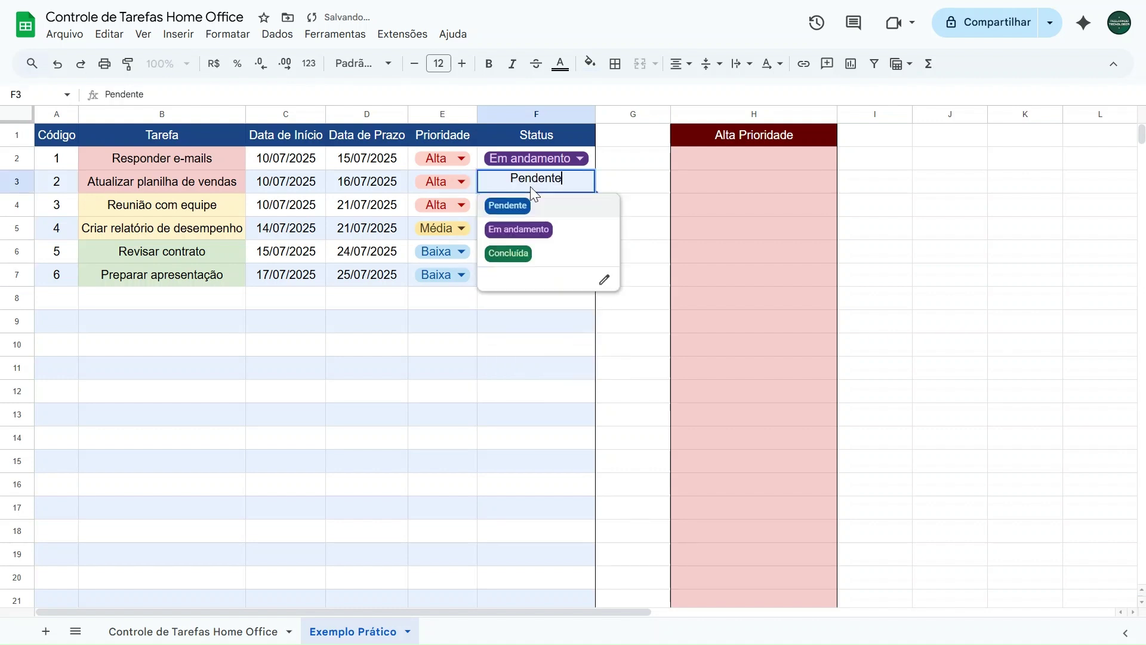
left_click(525, 254)
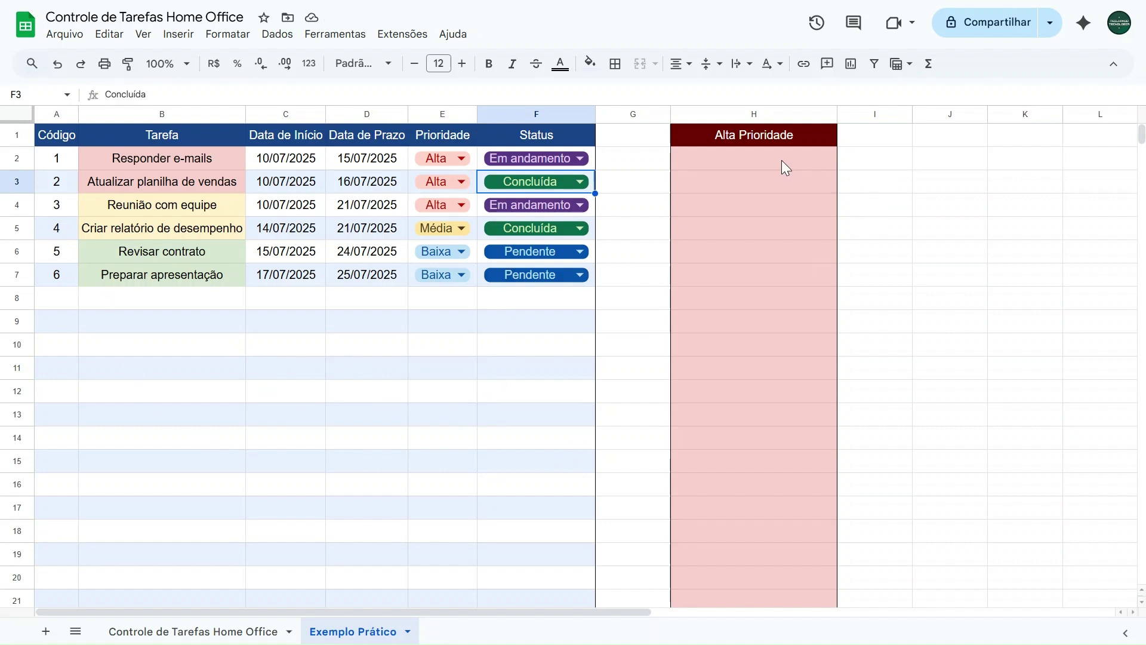
Begin a QUERY formula in H2 under Alta Prioridade, using B2:F7 as its data range.
left_click(755, 158)
left_click_drag(755, 159, 758, 391)
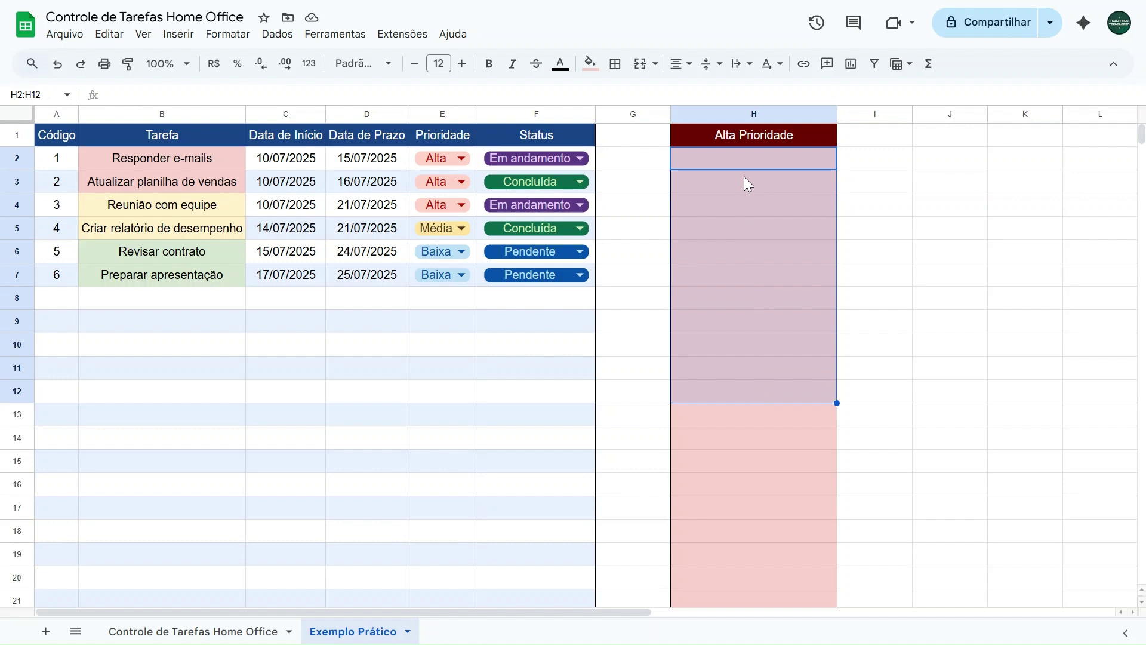
left_click(743, 161)
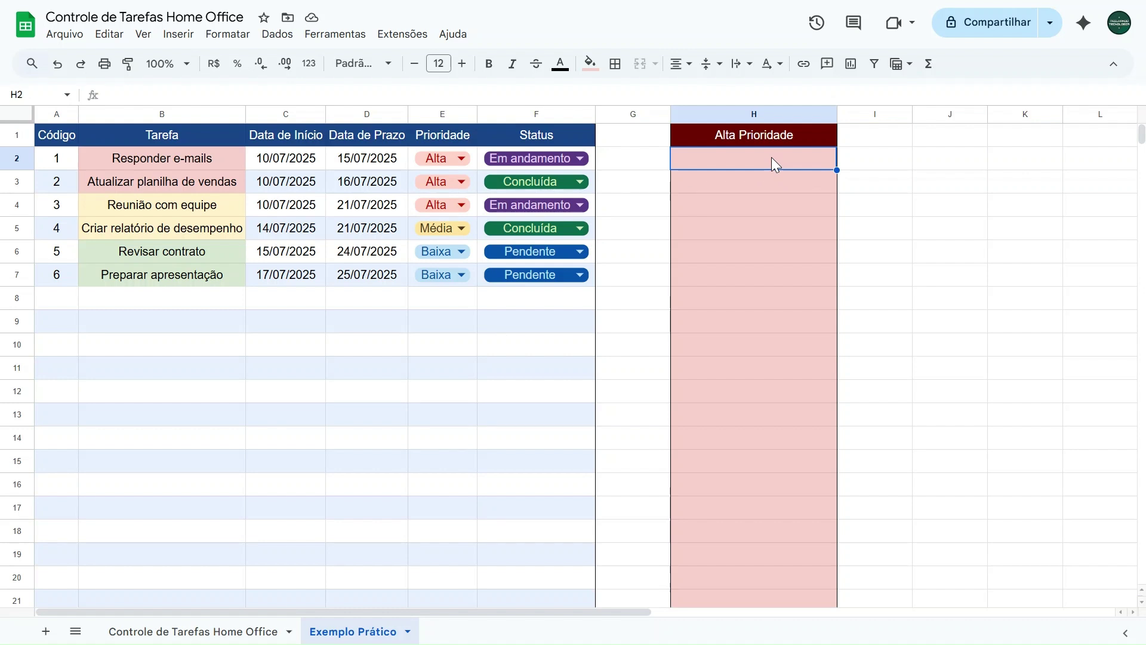
type("=query")
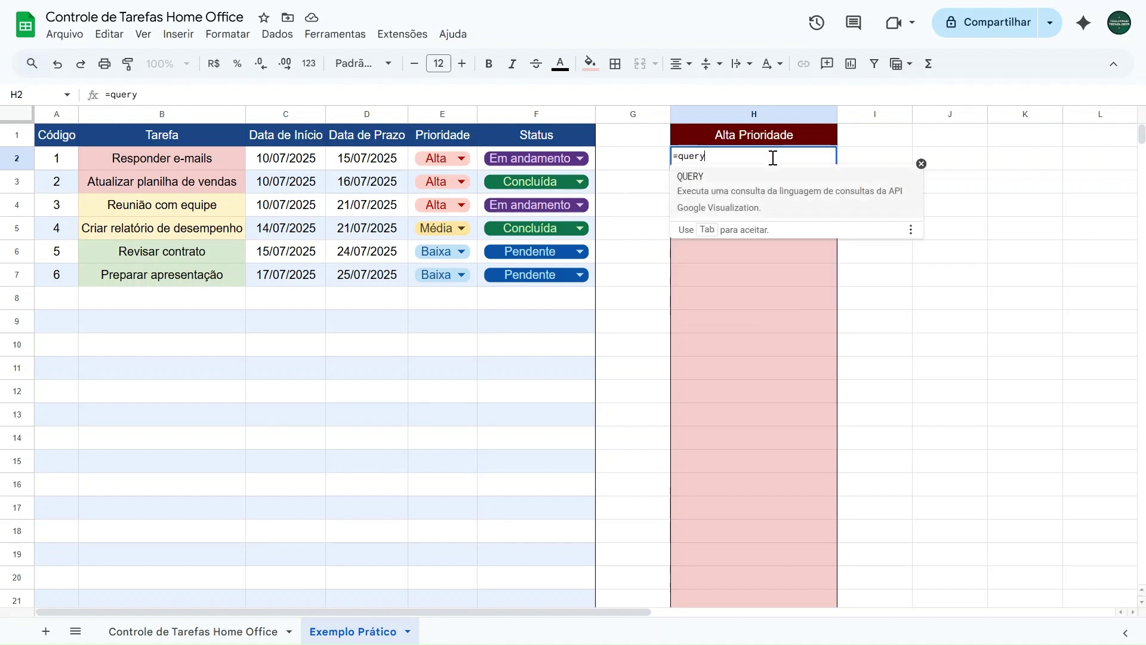
left_click(707, 180)
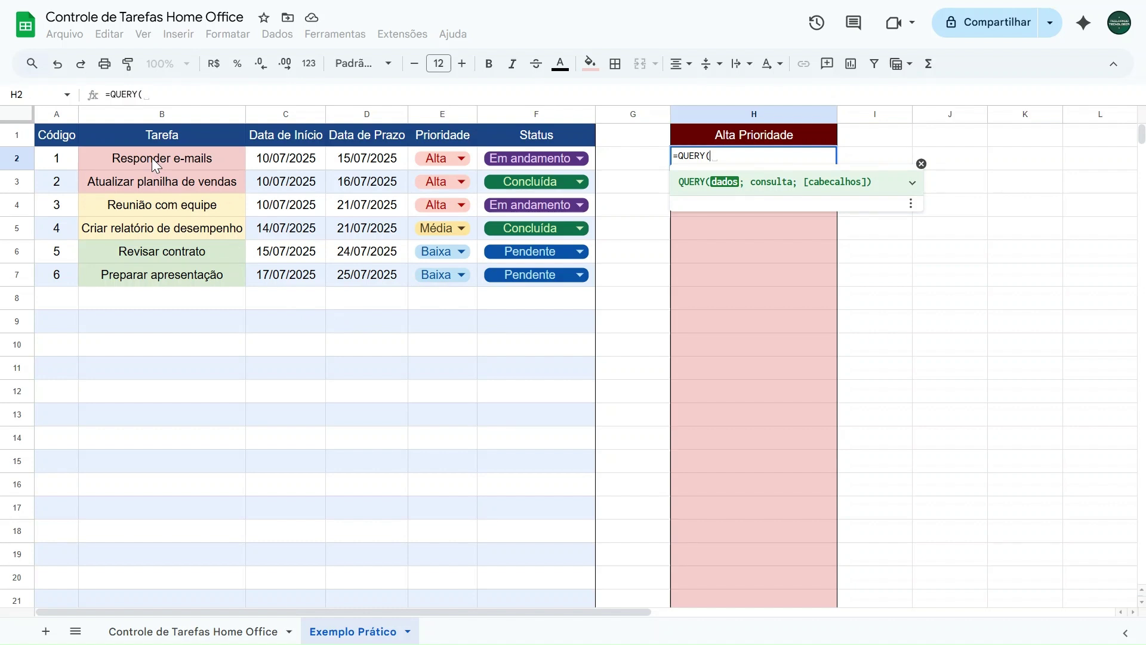
left_click_drag(151, 158, 554, 274)
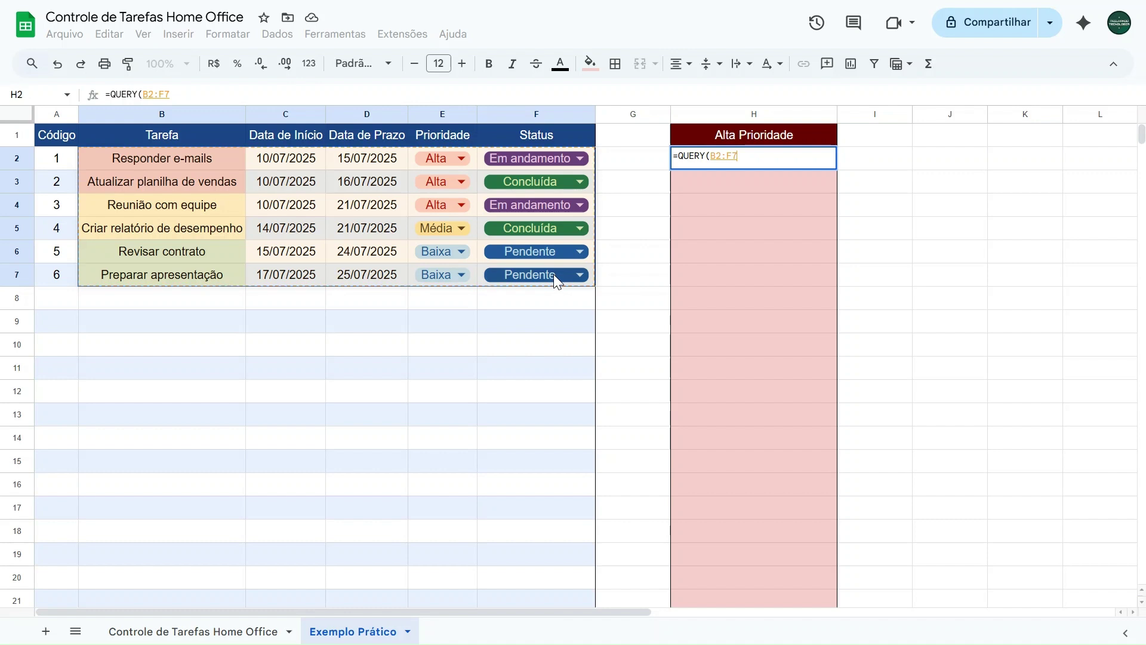
left_click(183, 89)
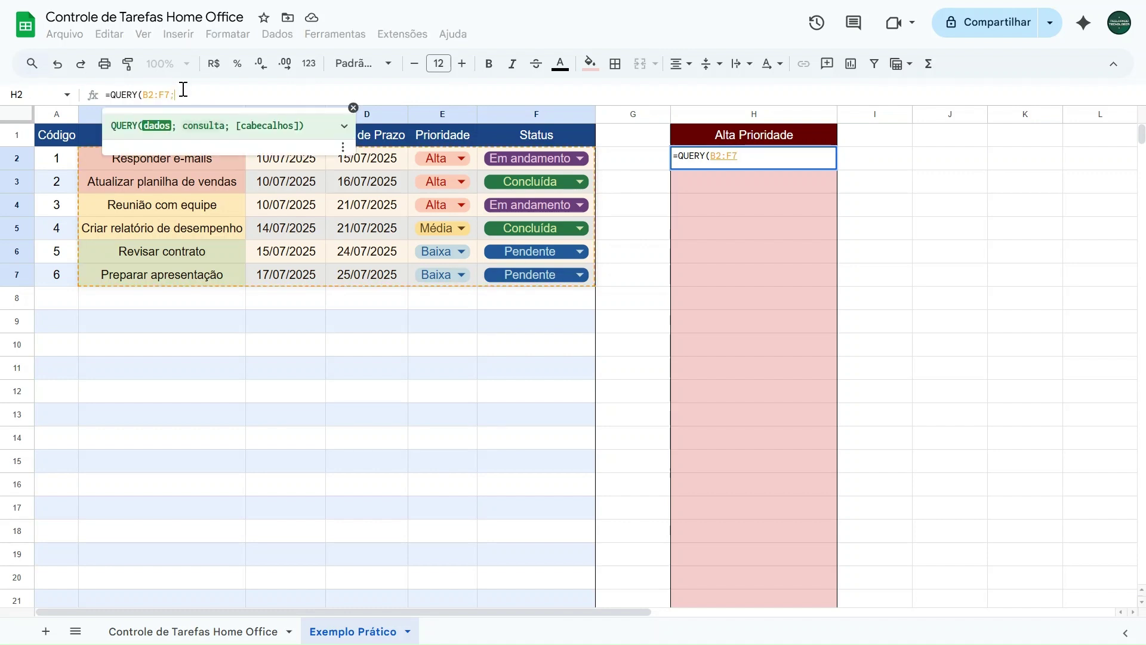
type(";")
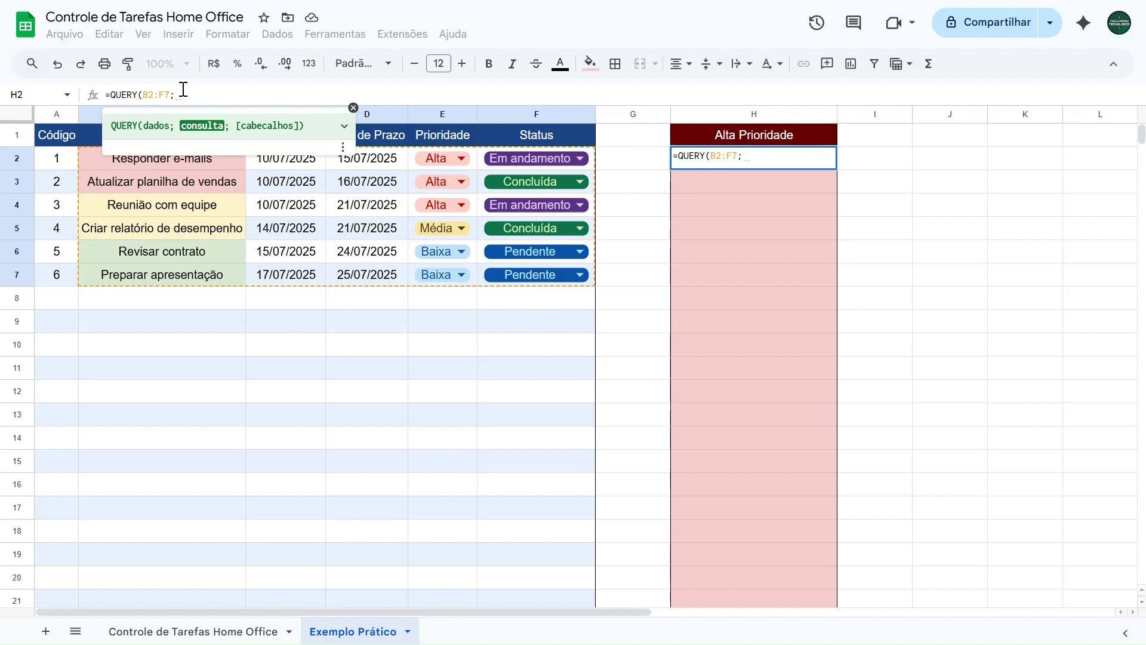
Write the query text "SELECT B WHERE E = 'Alta'" as the formula's second argument.
type("\"\"")
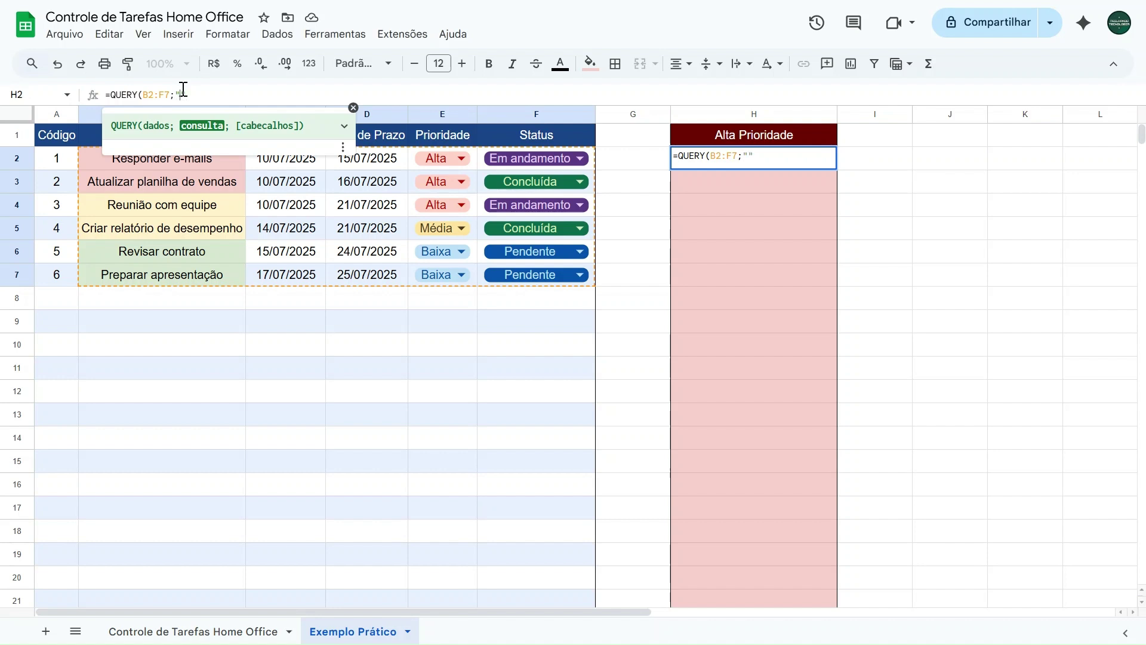
type("SELECT B")
type("WHERE E ")
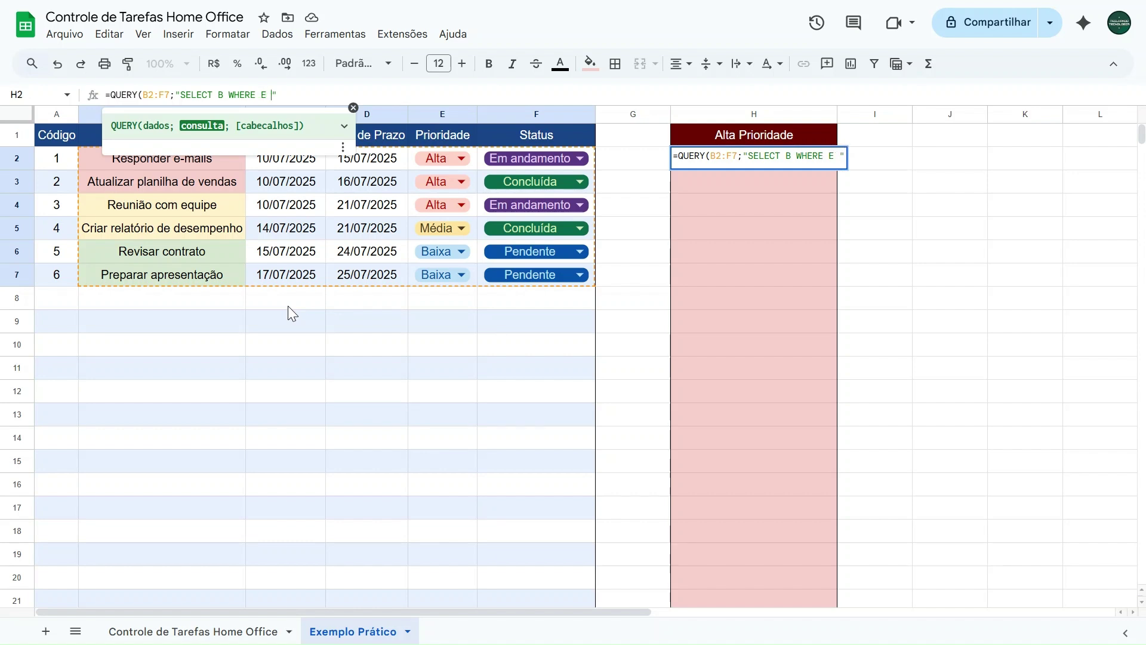
type("= 'Alto")
key("shift+Left")
key("shift+Left")
key("shift+Left")
key("shift+Left")
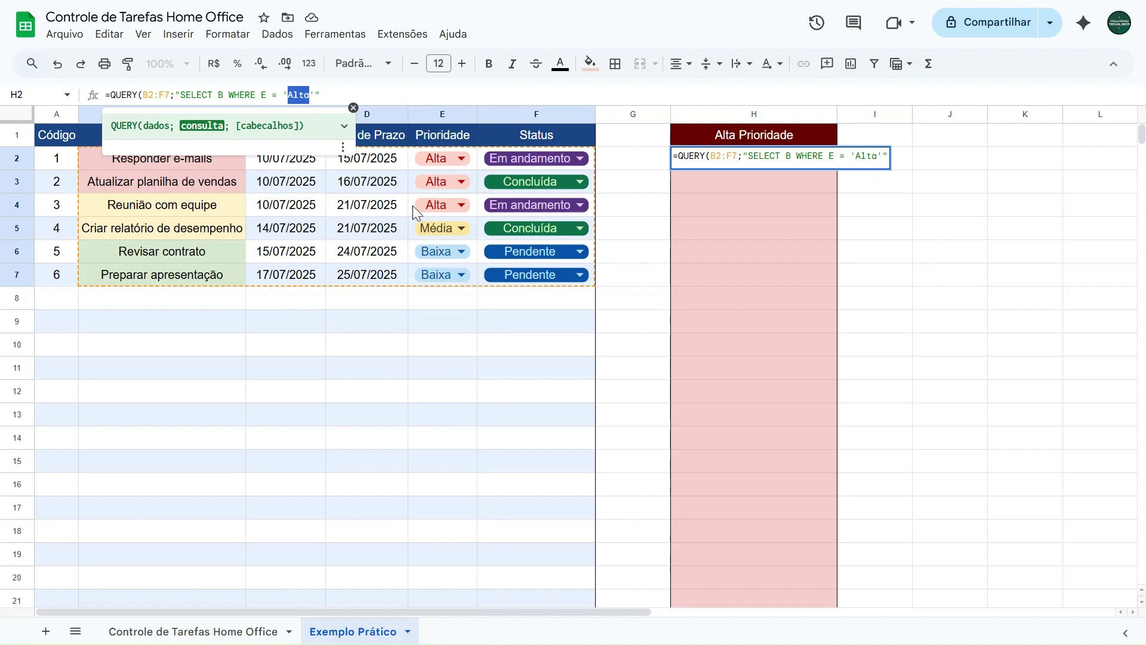
key("Right")
Extend the query with the condition AND F <> 'Concluída' and close the QUERY formula's parenthesis.
type("AND")
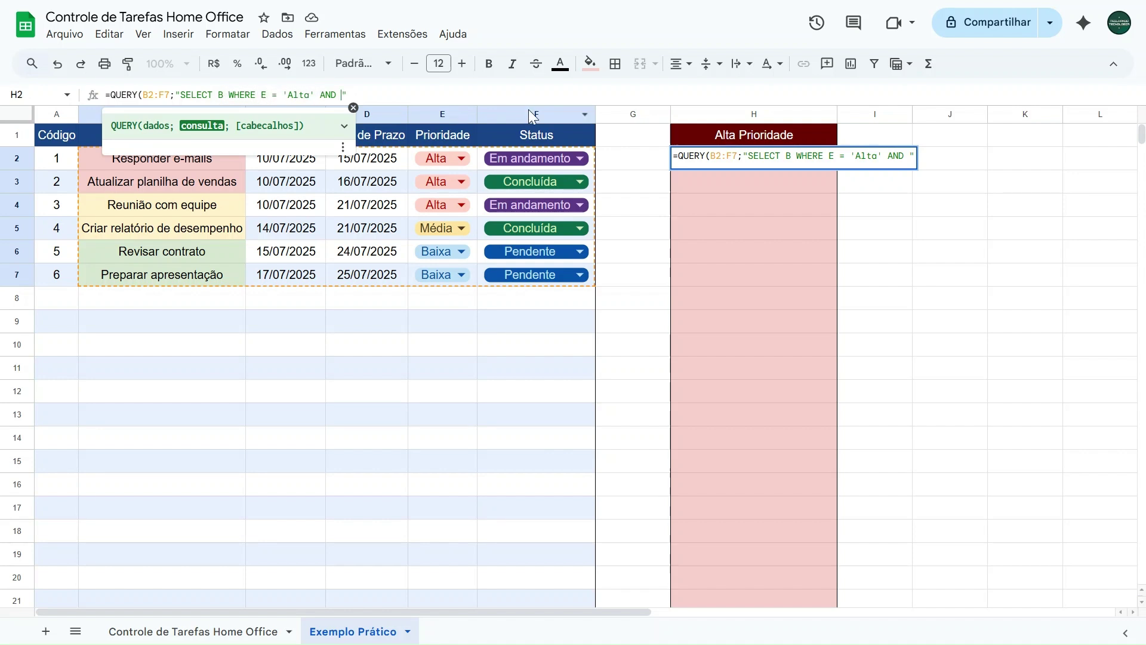
type("F <>")
key("BackSpace")
key("BackSpace")
type("<> ''")
key("Left")
type("Concluí")
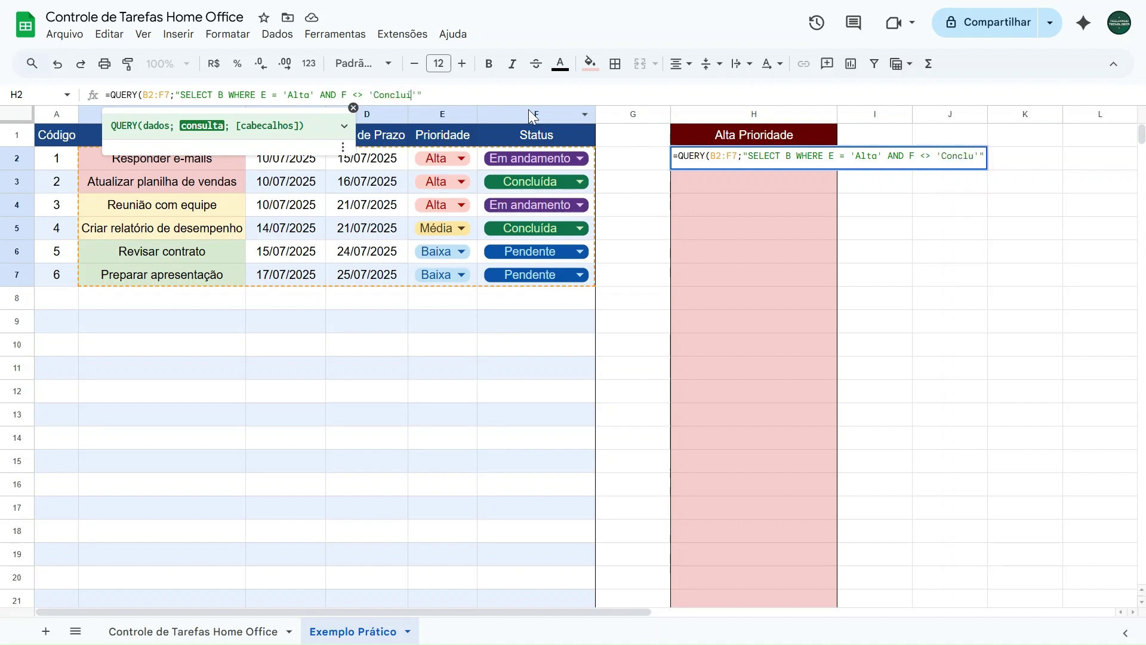
type("da")
left_click(440, 92)
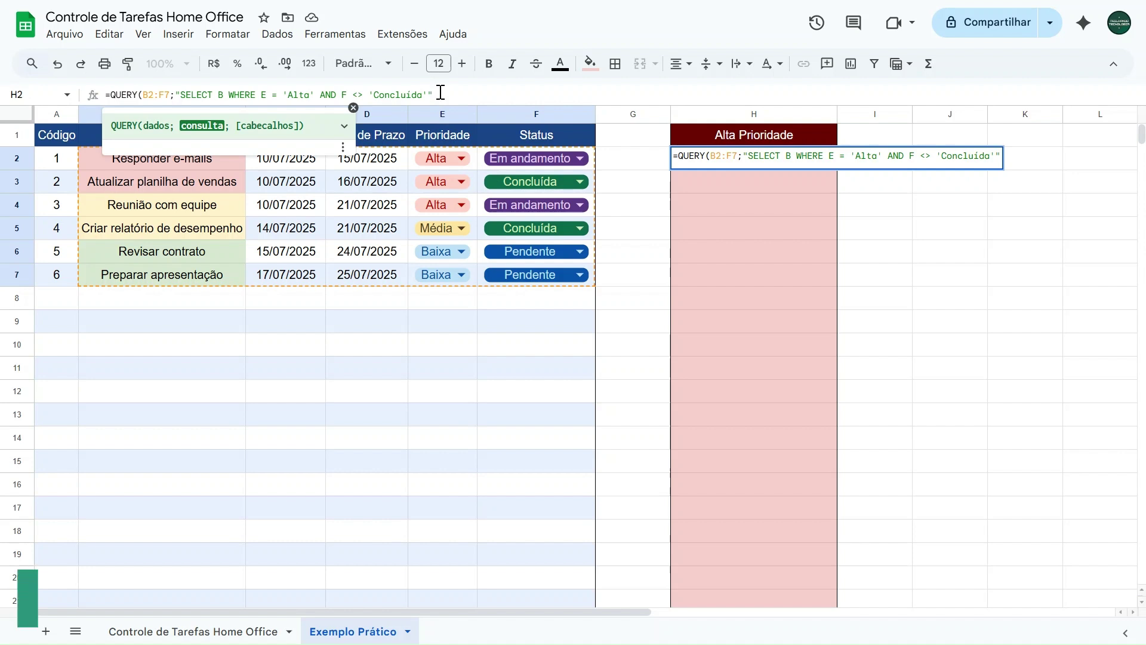
type(")")
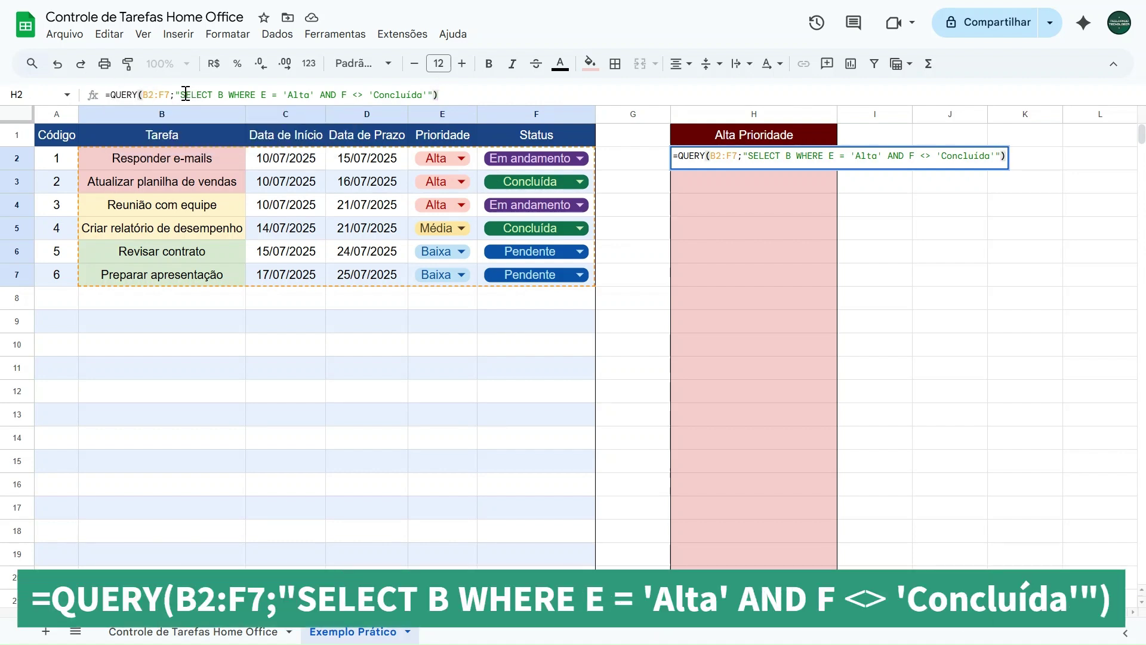
Enter the completed QUERY formula in H2 to list the unfinished Alta priority tasks.
left_click_drag(180, 96, 435, 94)
left_click(439, 94)
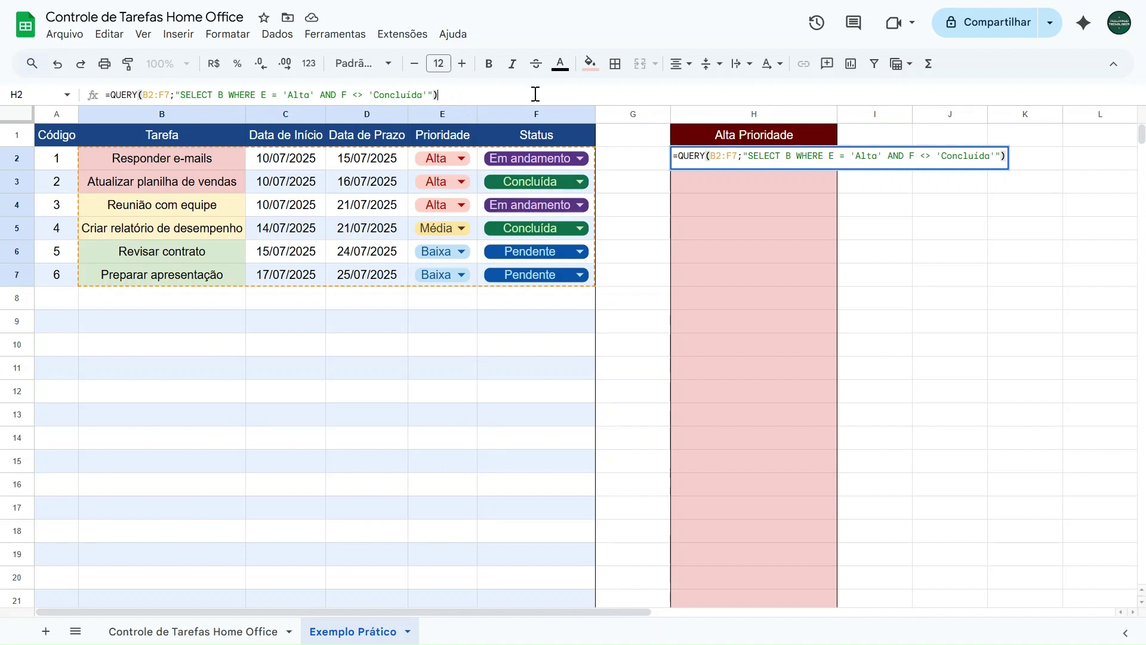
key("Return")
left_click(738, 232)
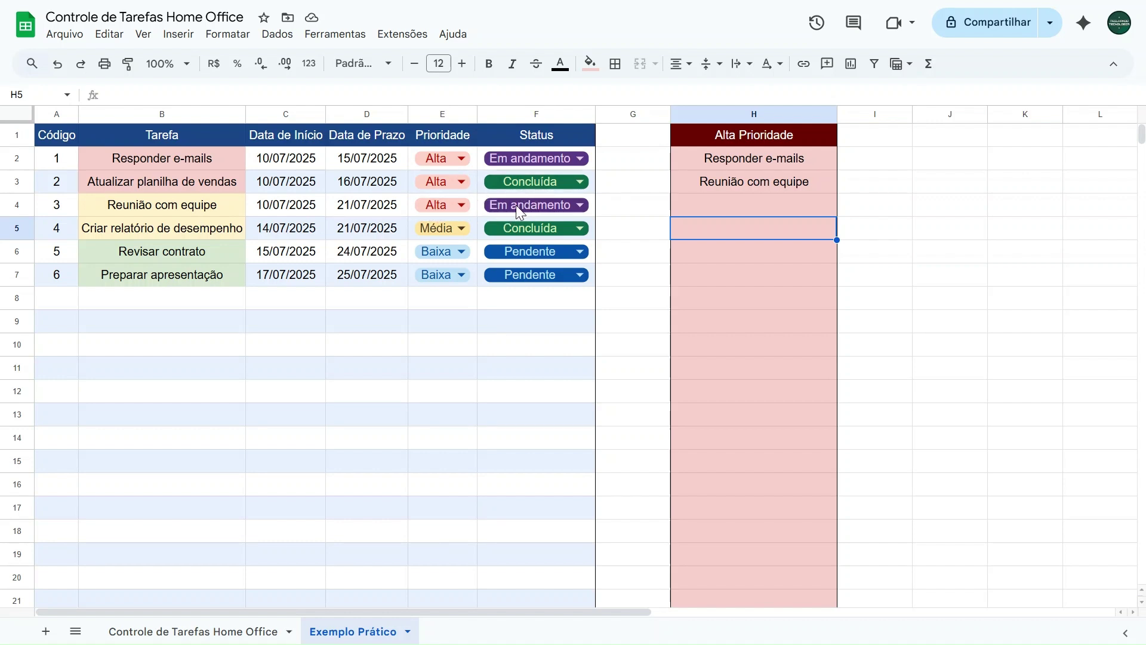
Set the Revisar contrato task's priority to Alta and its status to Concluída.
left_click(447, 256)
left_click(437, 323)
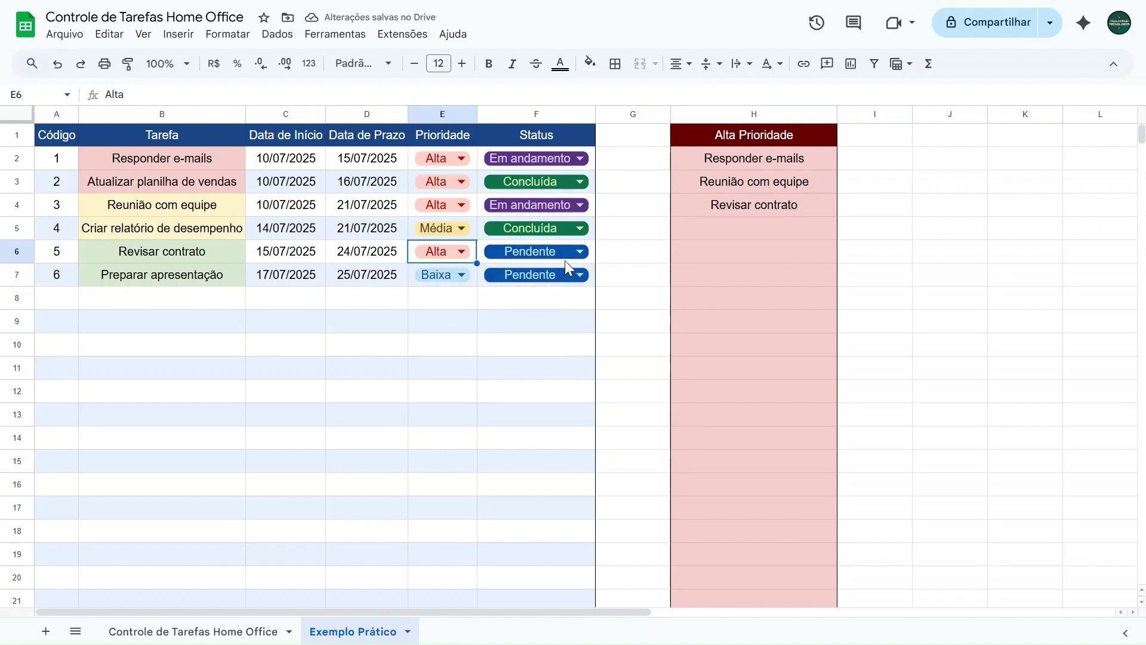
left_click(547, 254)
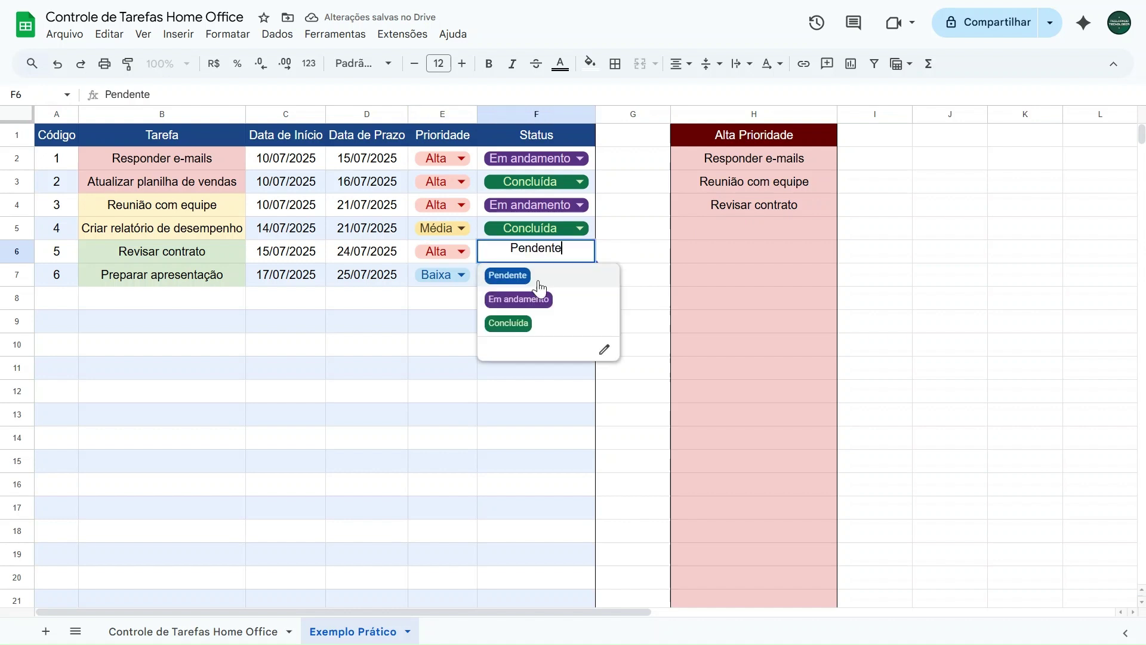
left_click(517, 324)
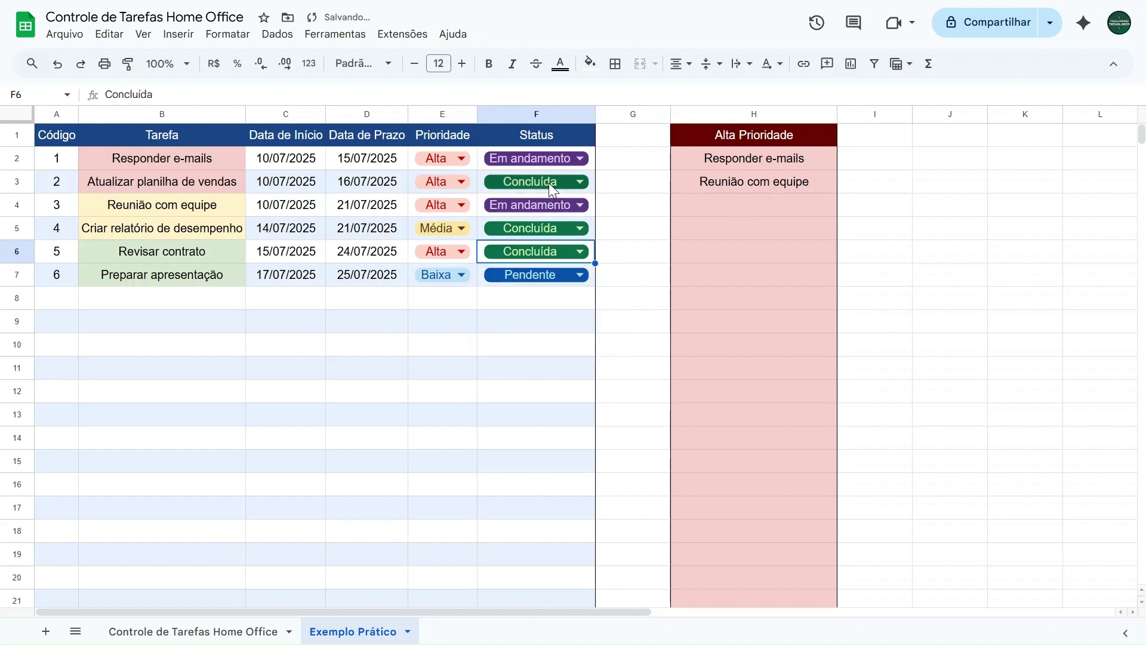
Change the status of the Responder e-mails task to Concluída.
left_click(540, 159)
left_click(520, 227)
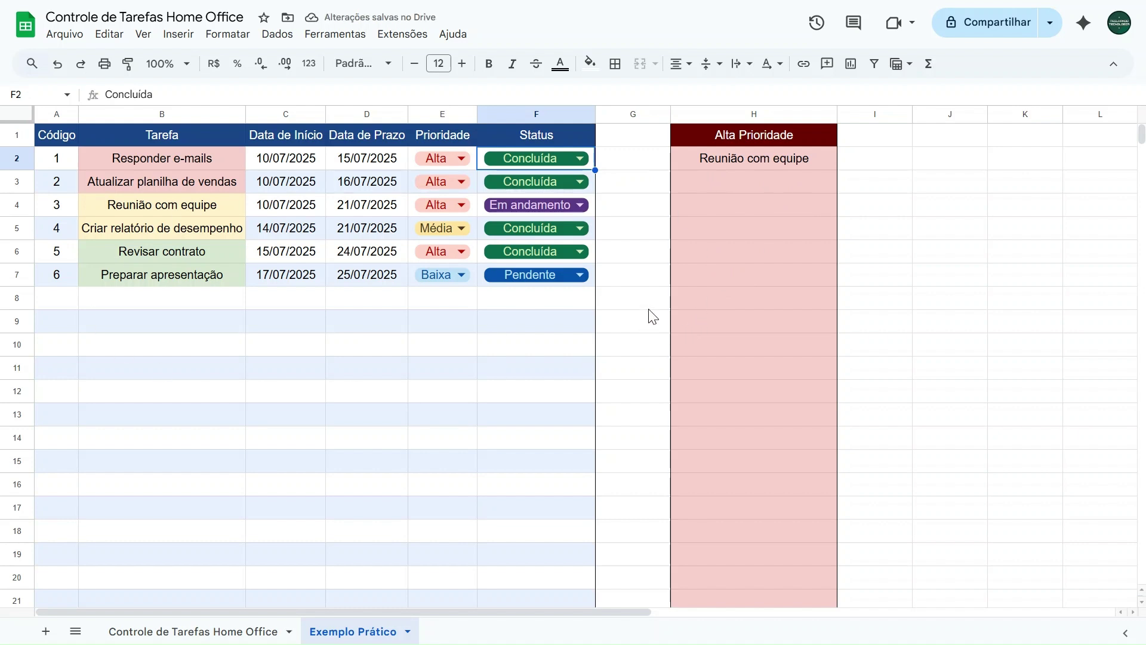
left_click(656, 251)
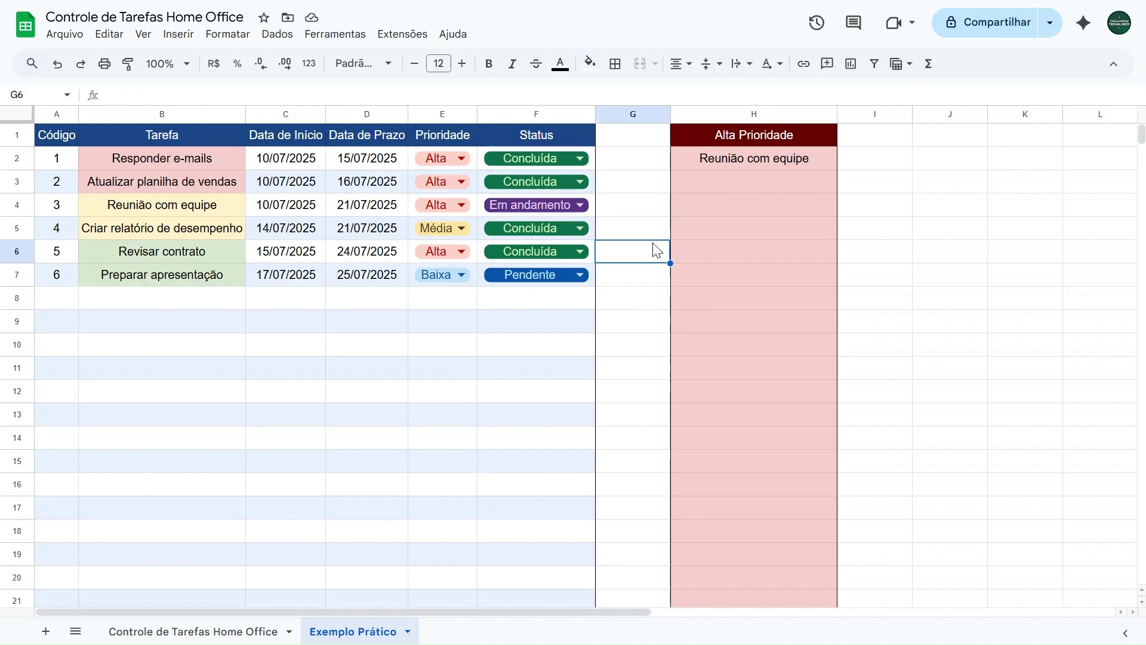
Set the deadline of Responder e-mails to 22/07/2025 and that of Atualizar planilha de vendas to 21/07/2025.
left_click(184, 160)
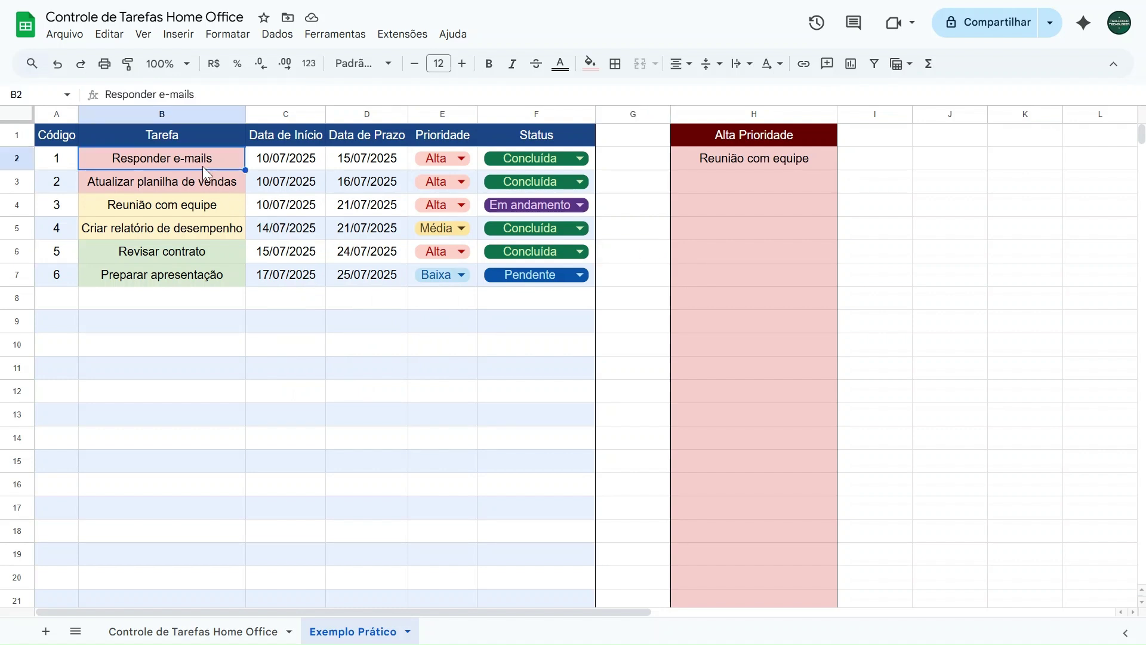
double_click(371, 162)
left_click(344, 293)
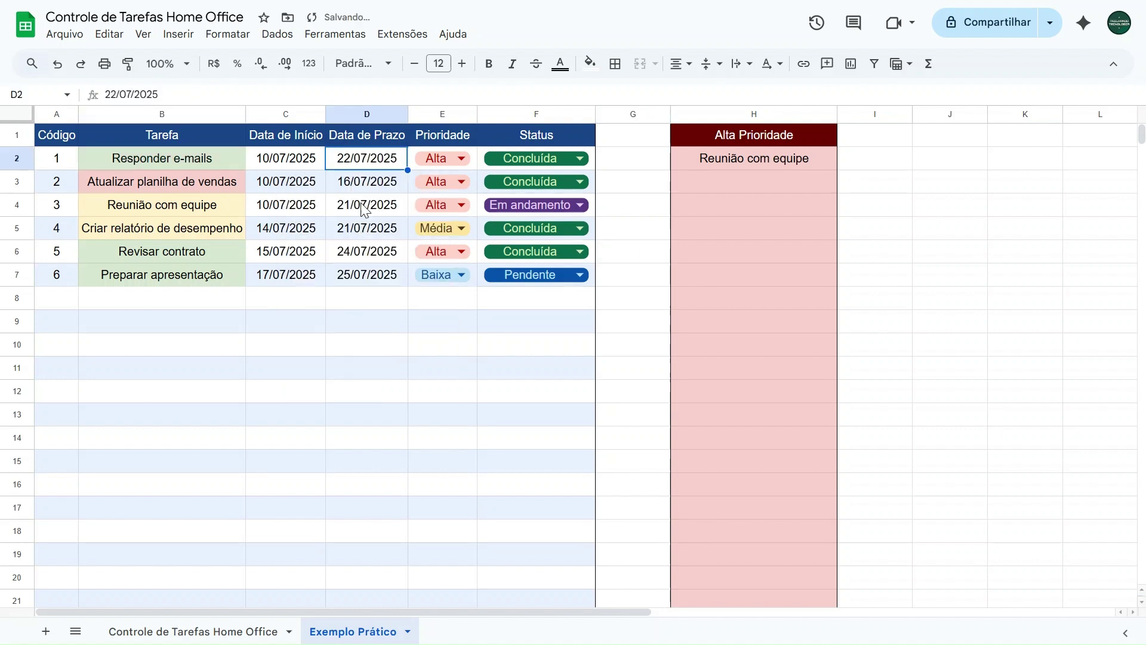
double_click(365, 184)
left_click(323, 316)
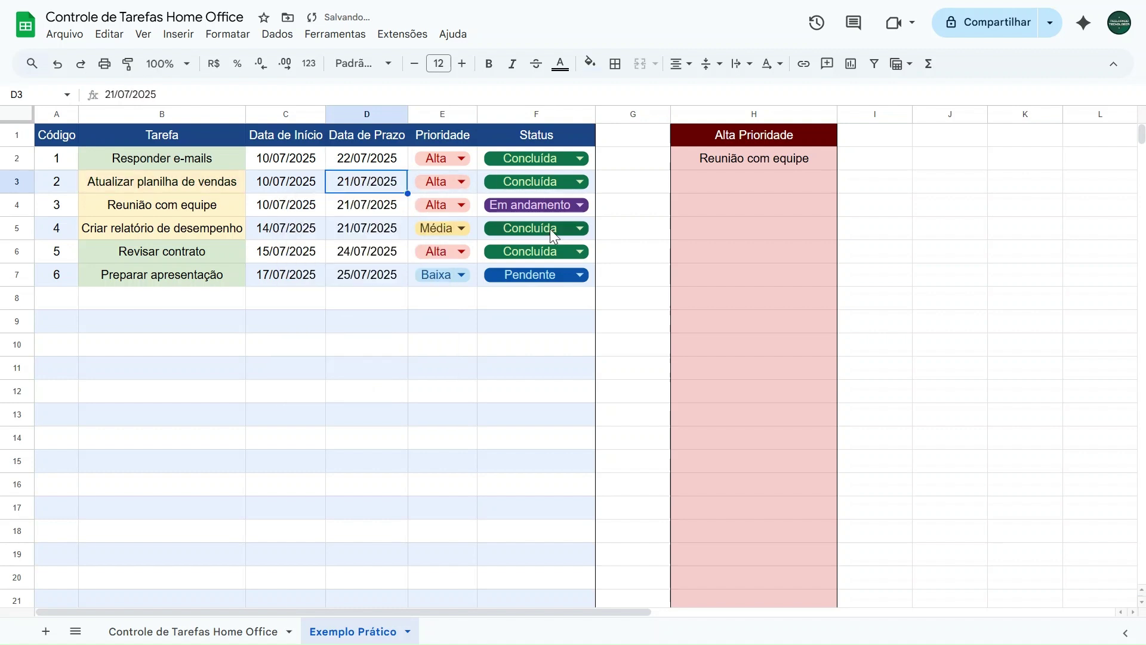
left_click(793, 161)
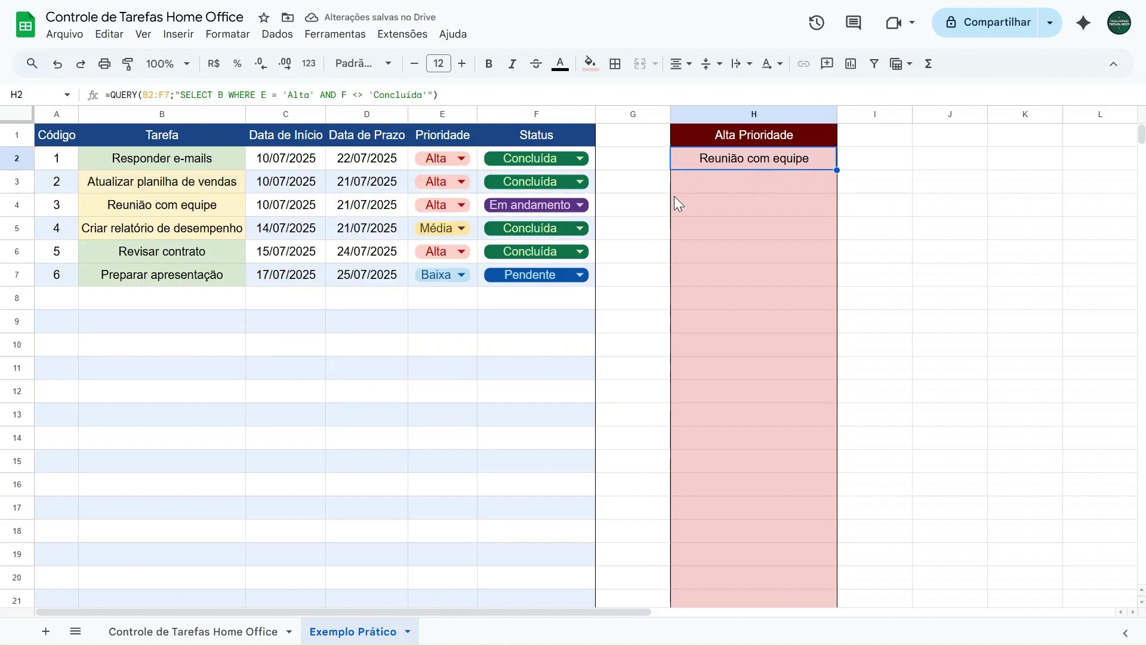